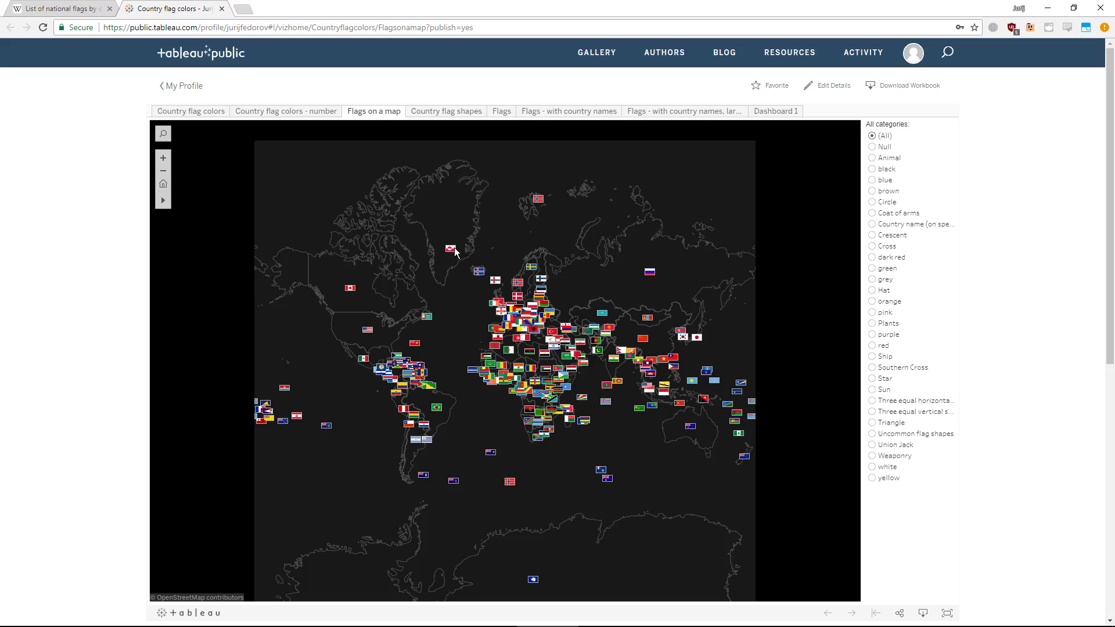
Filter the Flags on a map sheet to the Animal category and inspect individual country flags
{"action": "mouse_move", "coordinate": [455, 252]}
{"action": "mouse_move", "coordinate": [539, 201]}
{"action": "mouse_move", "coordinate": [511, 483]}
{"action": "left_click", "coordinate": [873, 158]}
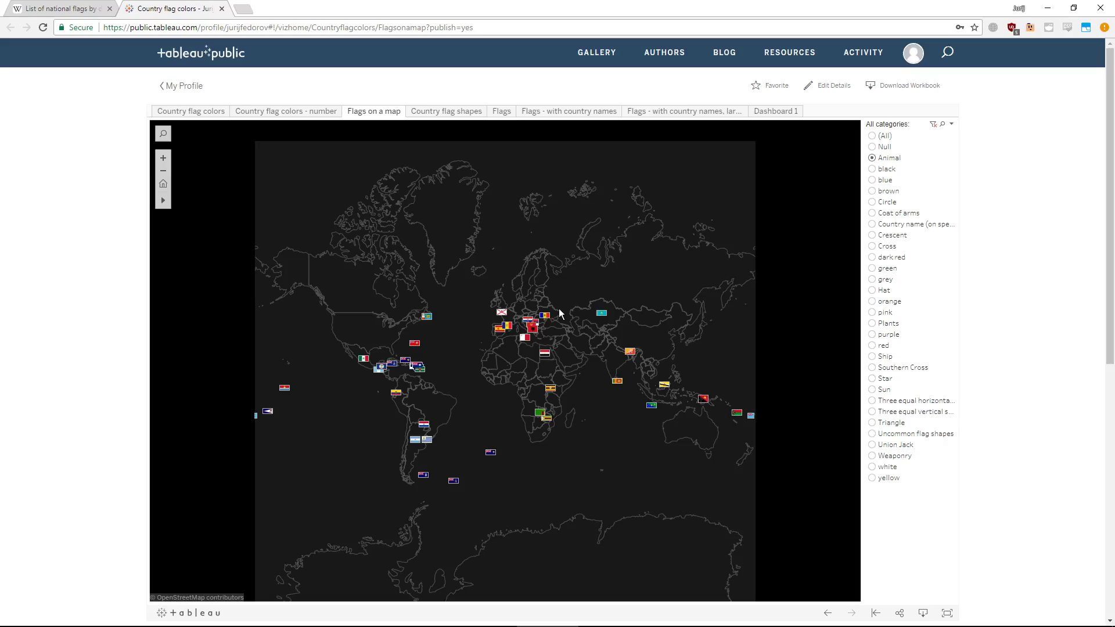
{"action": "mouse_move", "coordinate": [604, 317]}
{"action": "mouse_move", "coordinate": [631, 353]}
{"action": "mouse_move", "coordinate": [616, 384]}
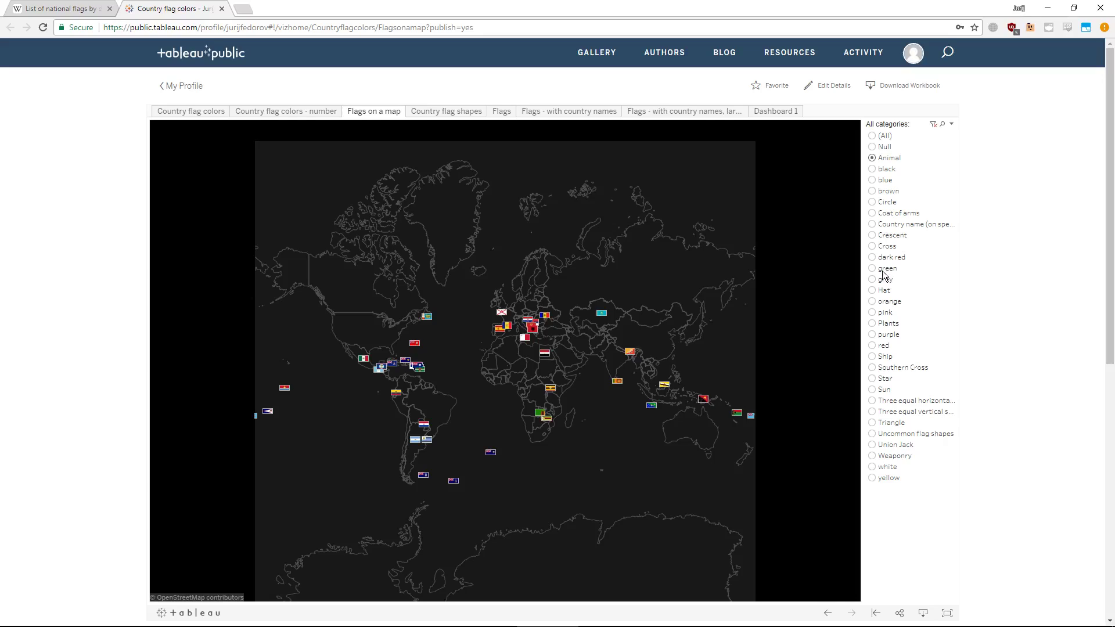
Filter the flags map to green and examine it zoomed in at full-screen size, returning to the normal page view
{"action": "left_click", "coordinate": [874, 269]}
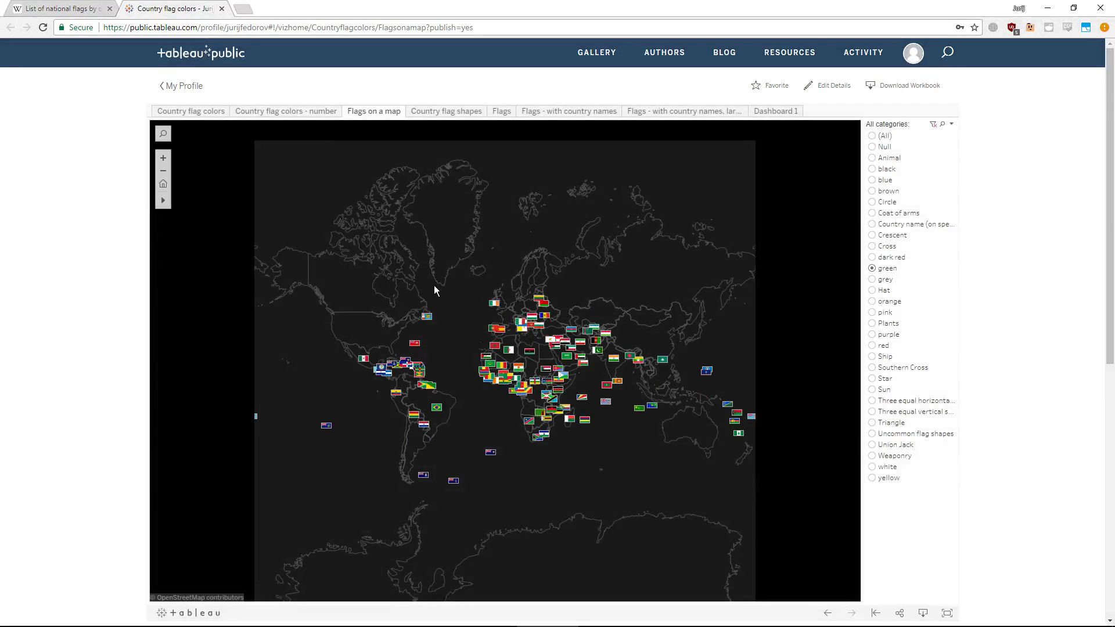
{"action": "left_click_drag", "start_coordinate": [437, 291], "coordinate": [406, 295]}
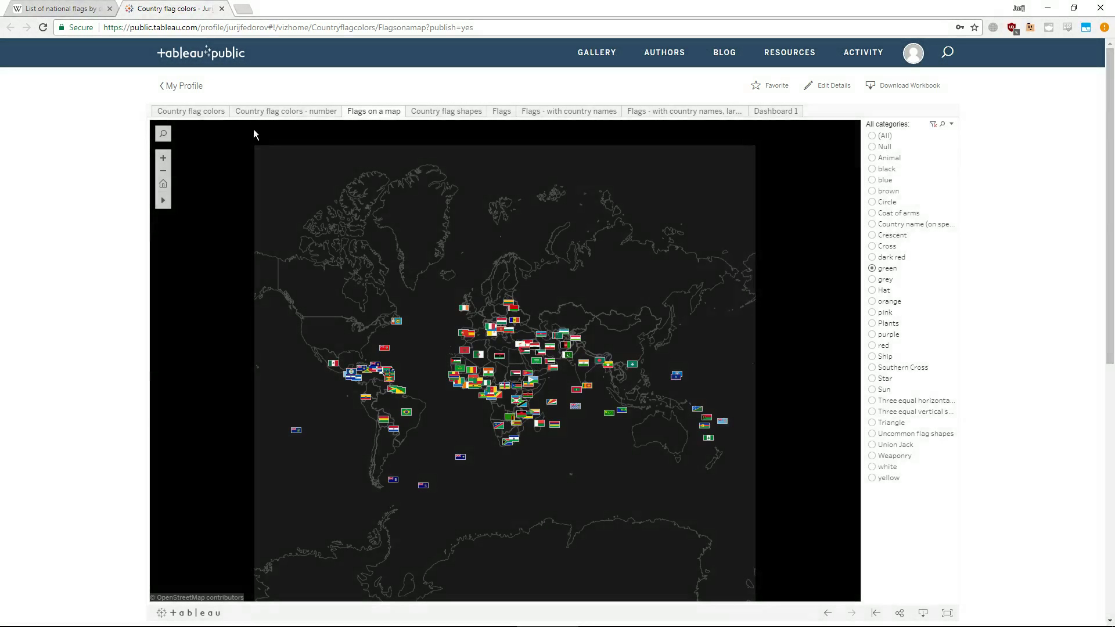
{"action": "left_click", "coordinate": [947, 615]}
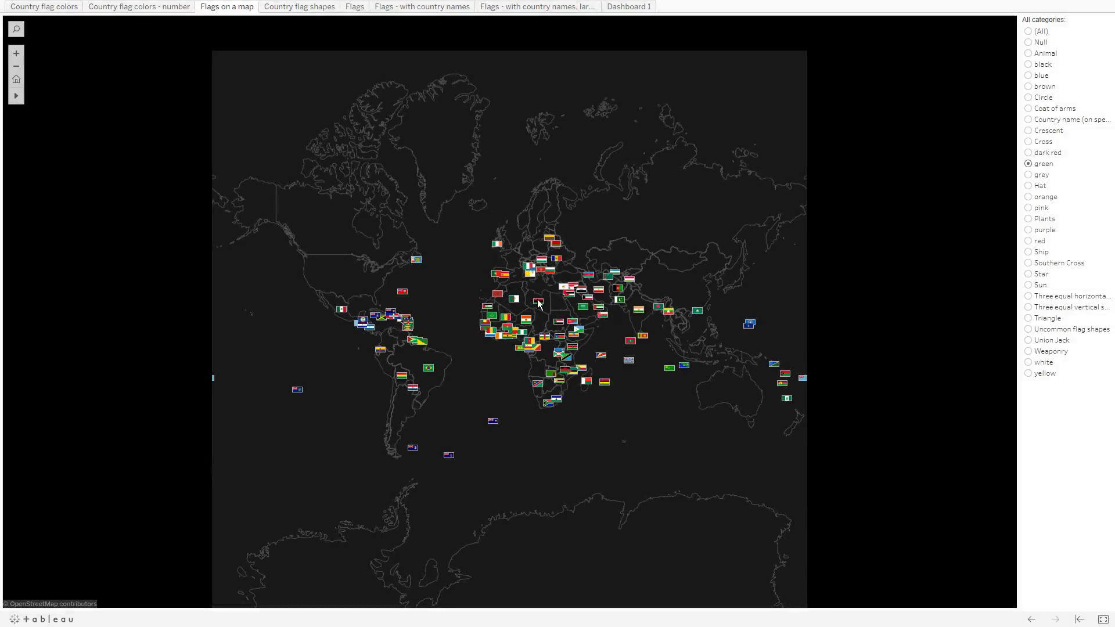
{"action": "scroll", "coordinate": [538, 302], "scroll_direction": "up", "scroll_amount": 3}
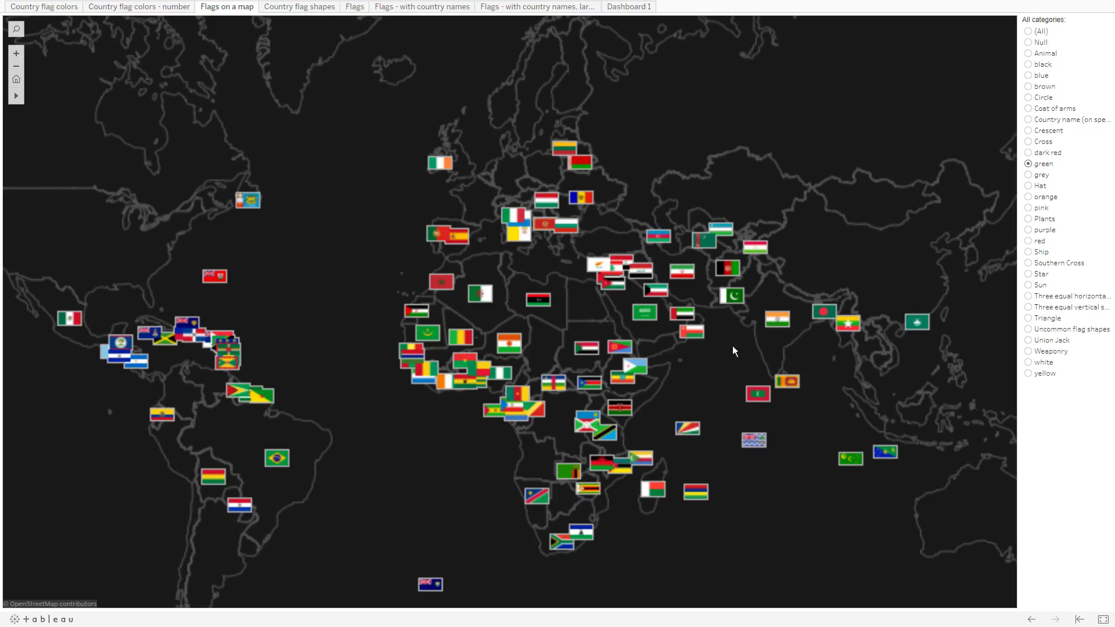
{"action": "left_click", "coordinate": [1105, 621]}
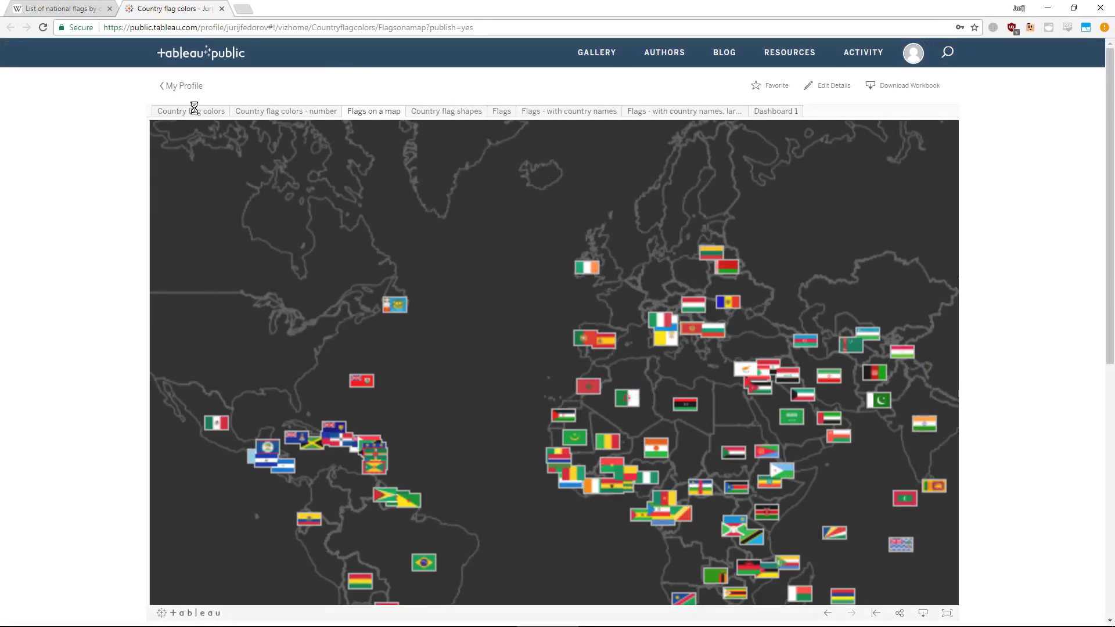
Reload the Country flag colors visualization page and dismiss its Save Complete banner
{"action": "left_click", "coordinate": [194, 111]}
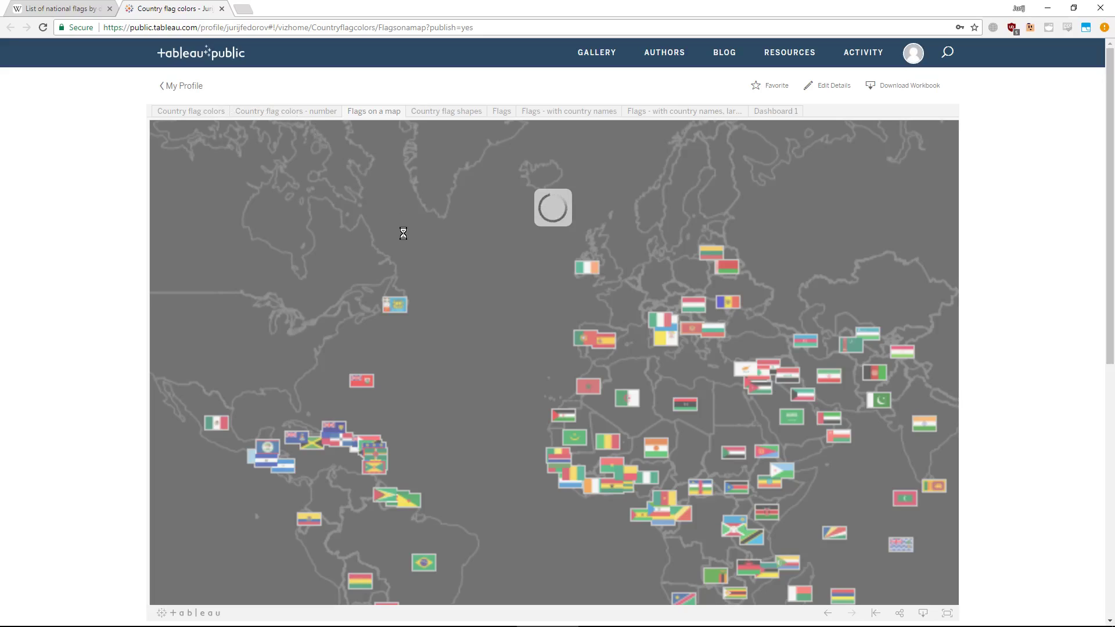
{"action": "left_click", "coordinate": [43, 27]}
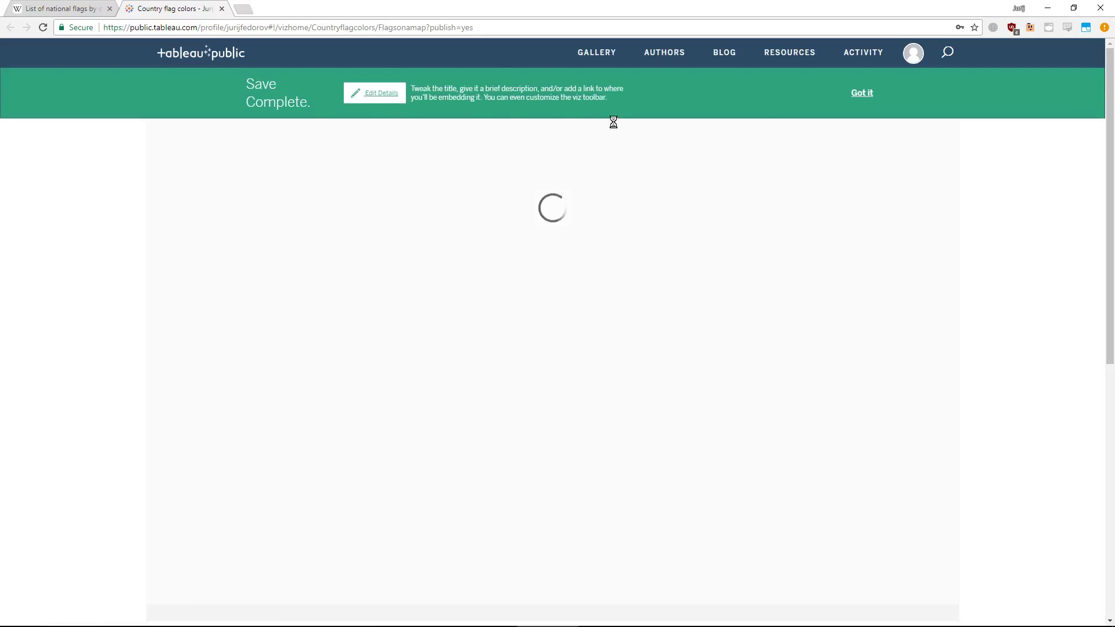
{"action": "left_click", "coordinate": [863, 94]}
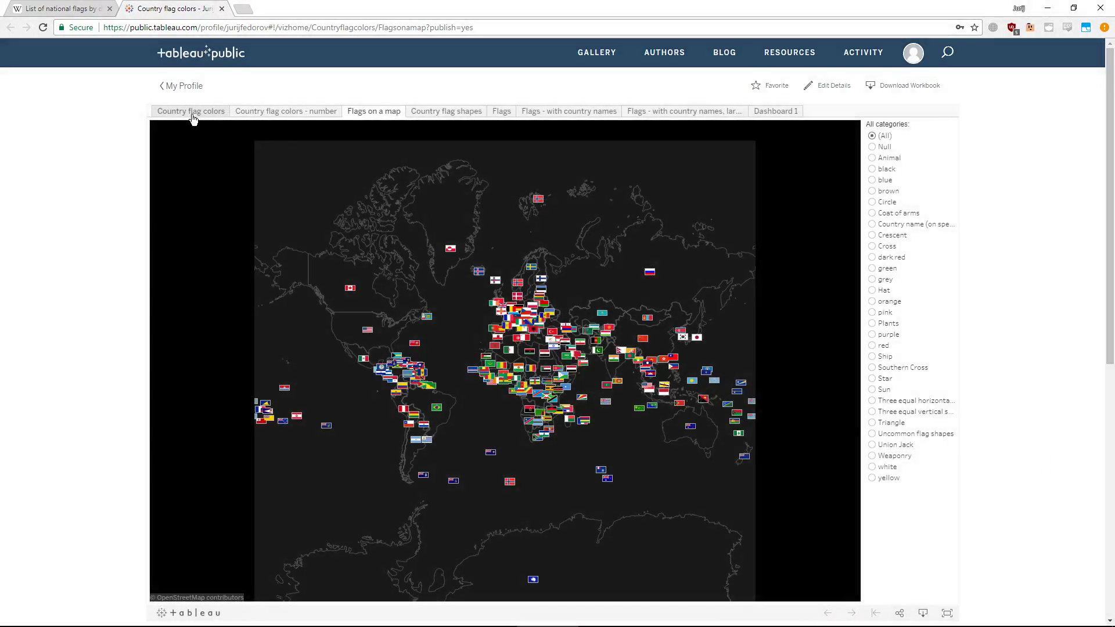
On the Country flag colors sheet, highlight the countries with green, black and yellow on their flags in turn
{"action": "left_click", "coordinate": [189, 112]}
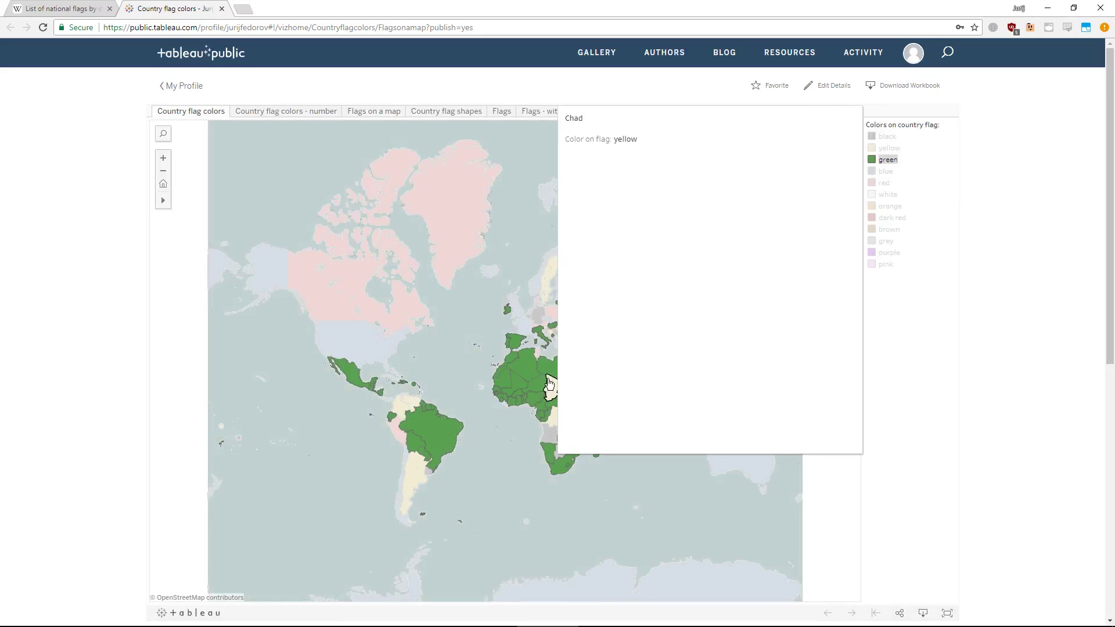
{"action": "left_click", "coordinate": [624, 400]}
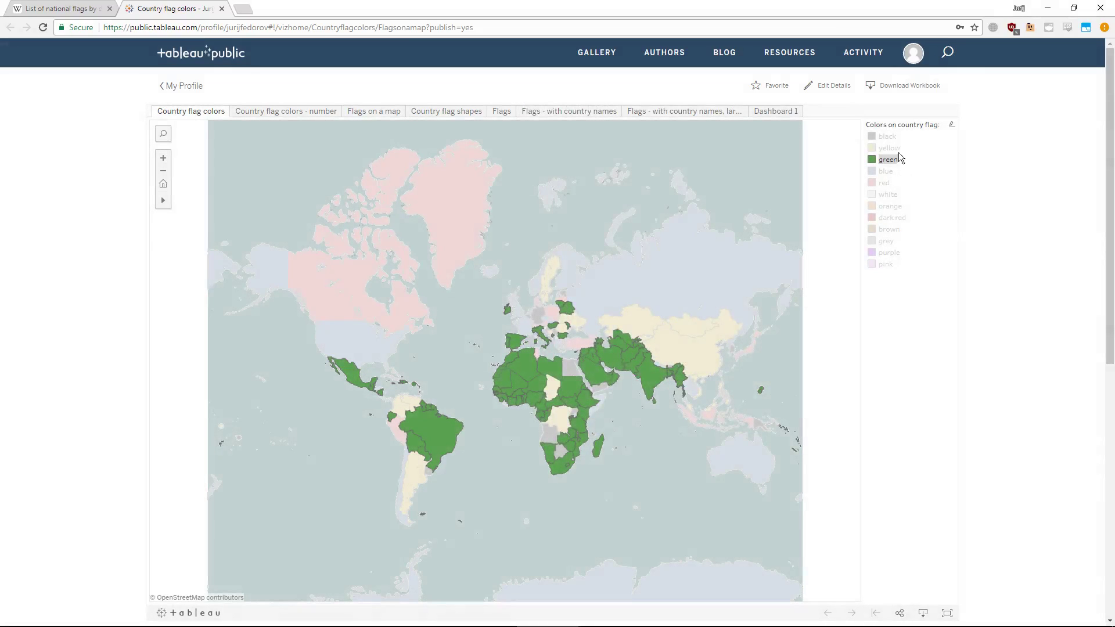
{"action": "left_click", "coordinate": [890, 138]}
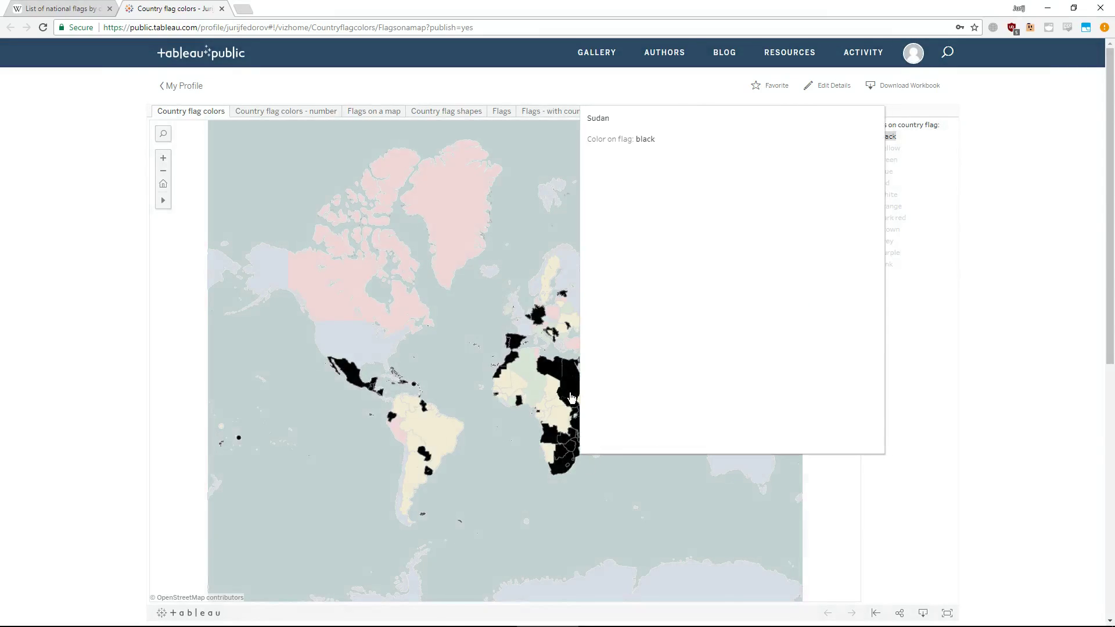
{"action": "mouse_move", "coordinate": [572, 391]}
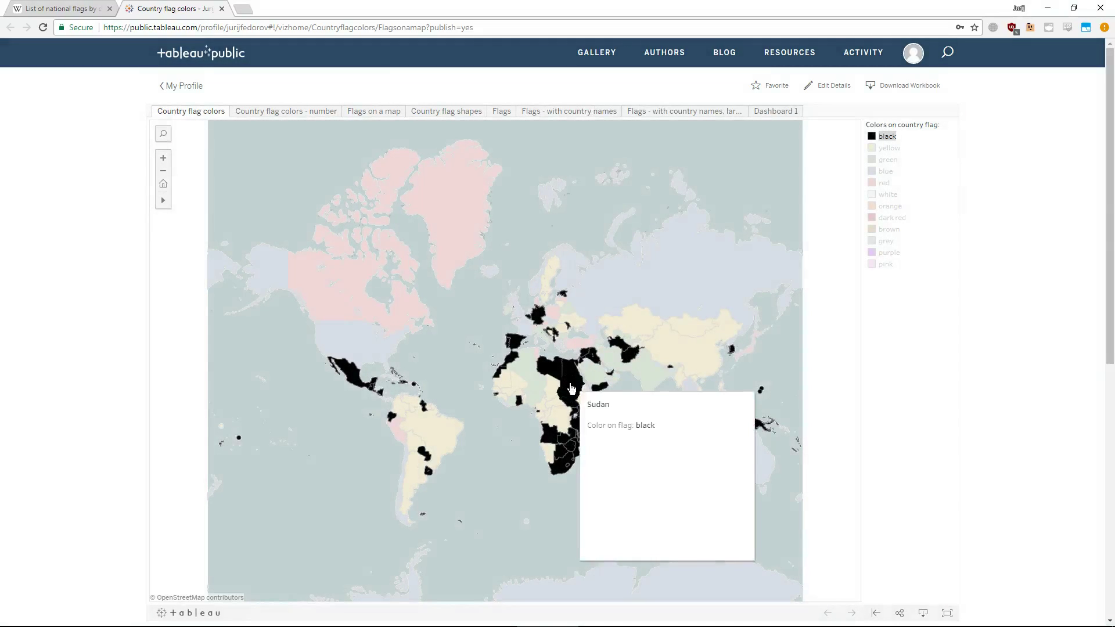
{"action": "left_click", "coordinate": [895, 150]}
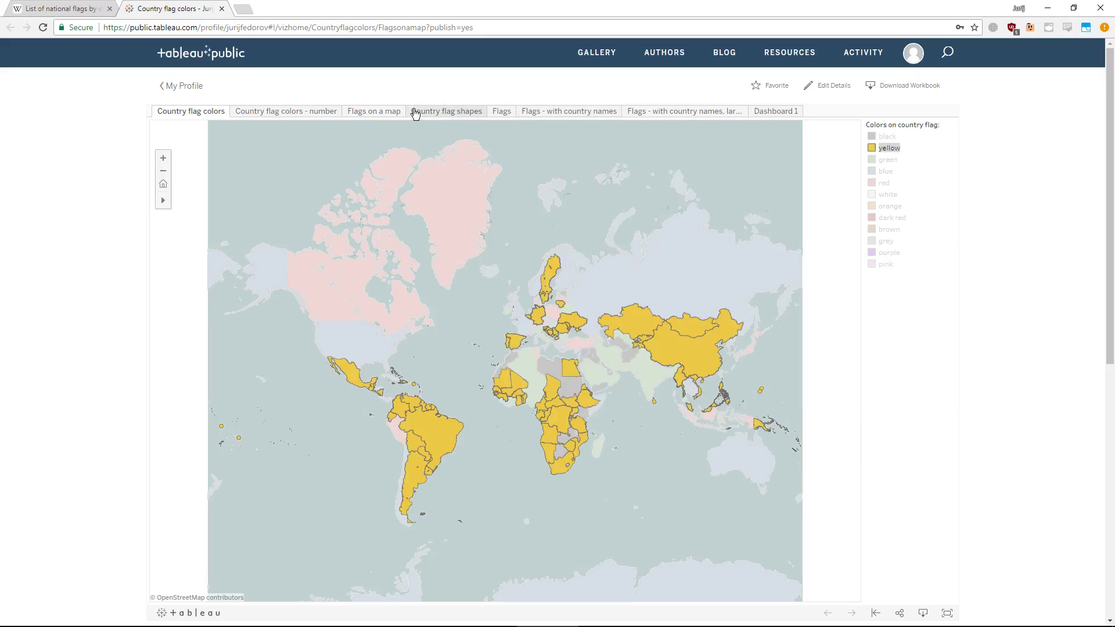
On the Country flag colors - number sheet, check individual countries and highlight those with 3 flag colors
{"action": "left_click", "coordinate": [292, 116]}
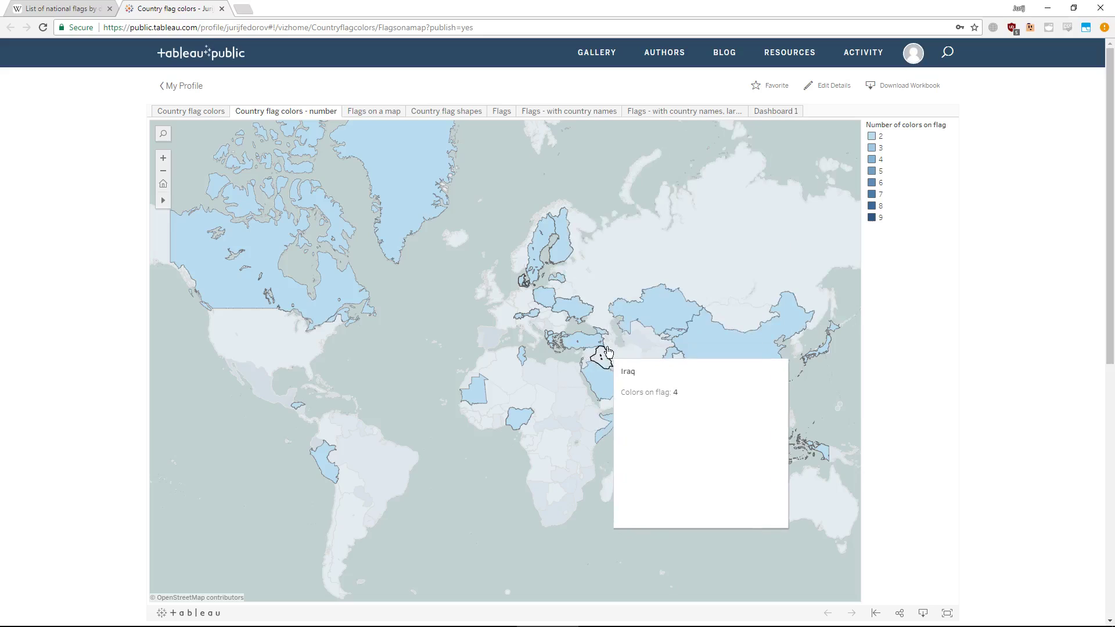
{"action": "mouse_move", "coordinate": [723, 377]}
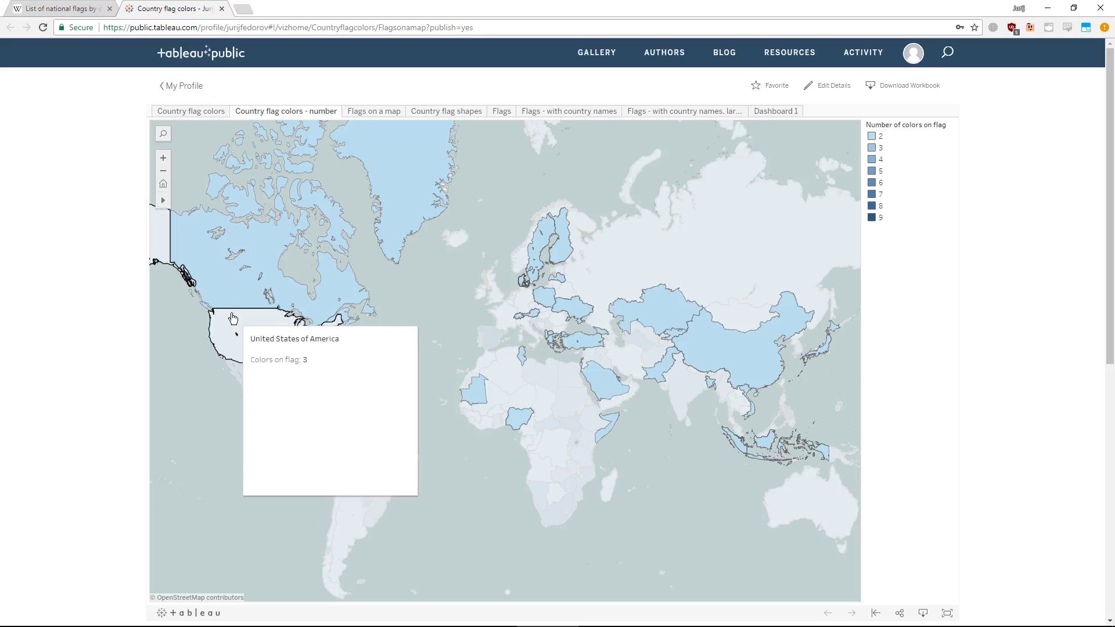
{"action": "left_click", "coordinate": [880, 150]}
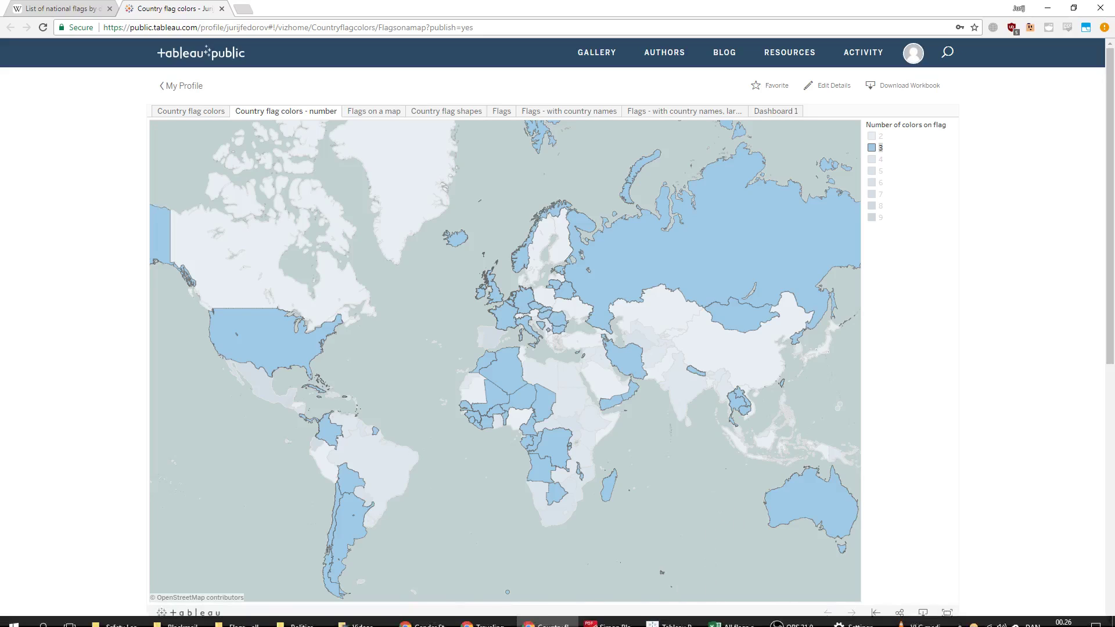
Switch to the Tableau Public desktop workbook and filter its Flags on a map sheet to Animal to inspect the flag tooltips
{"action": "left_click", "coordinate": [668, 616]}
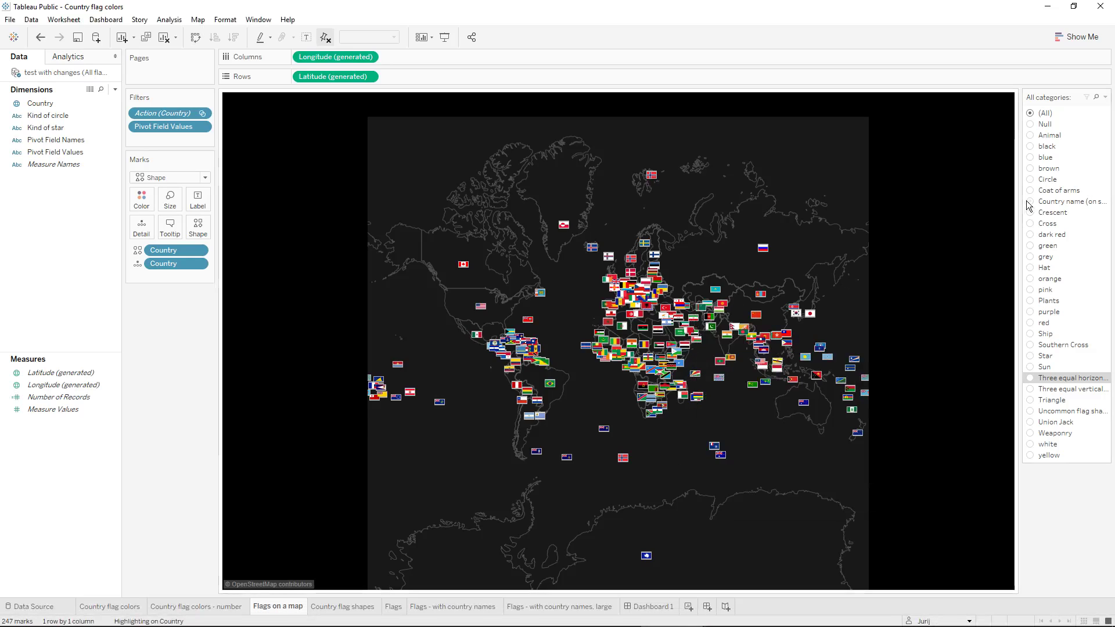
{"action": "left_click", "coordinate": [1030, 135]}
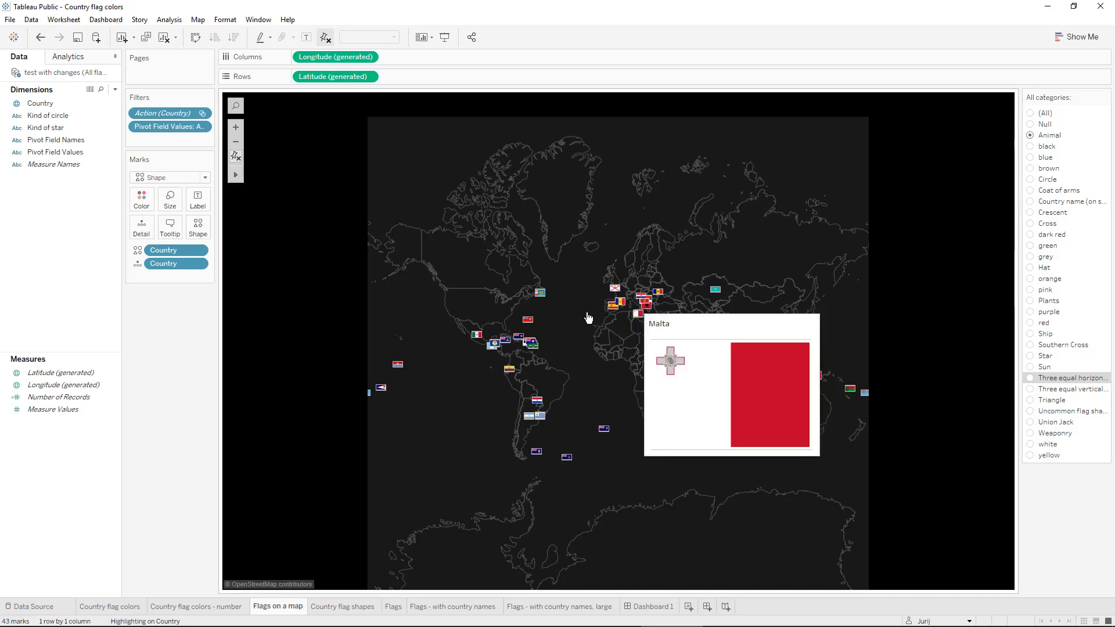
{"action": "mouse_move", "coordinate": [533, 349]}
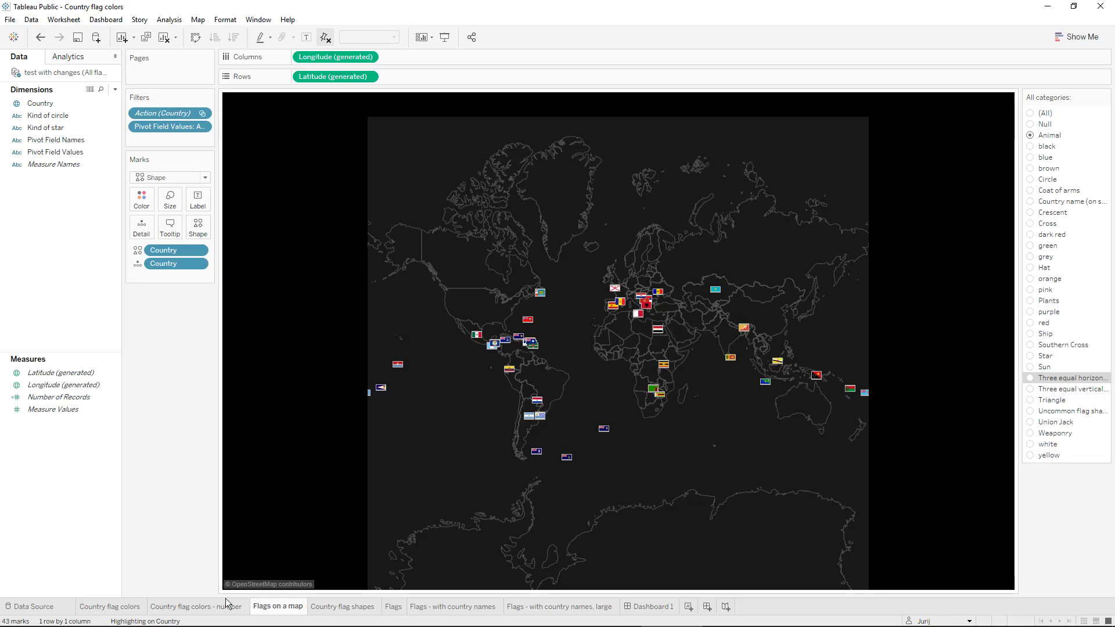
On the Country flag shapes sheet, highlight the Ship category and inspect the flags of the matching countries
{"action": "left_click", "coordinate": [357, 612]}
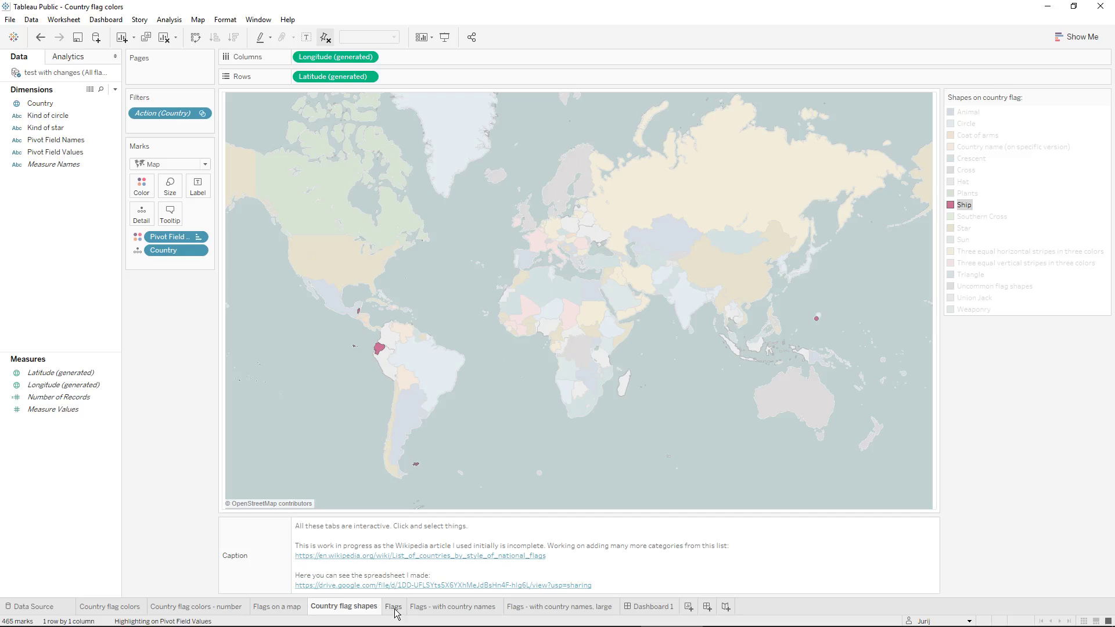
{"action": "left_click", "coordinate": [963, 207]}
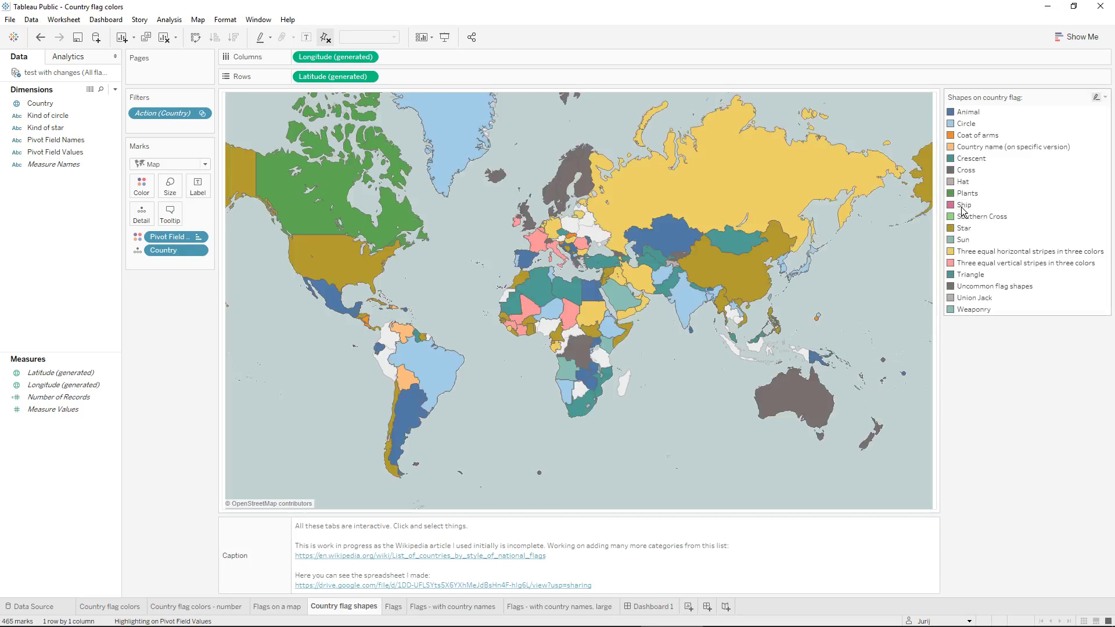
{"action": "left_click", "coordinate": [965, 207]}
{"action": "mouse_move", "coordinate": [379, 352]}
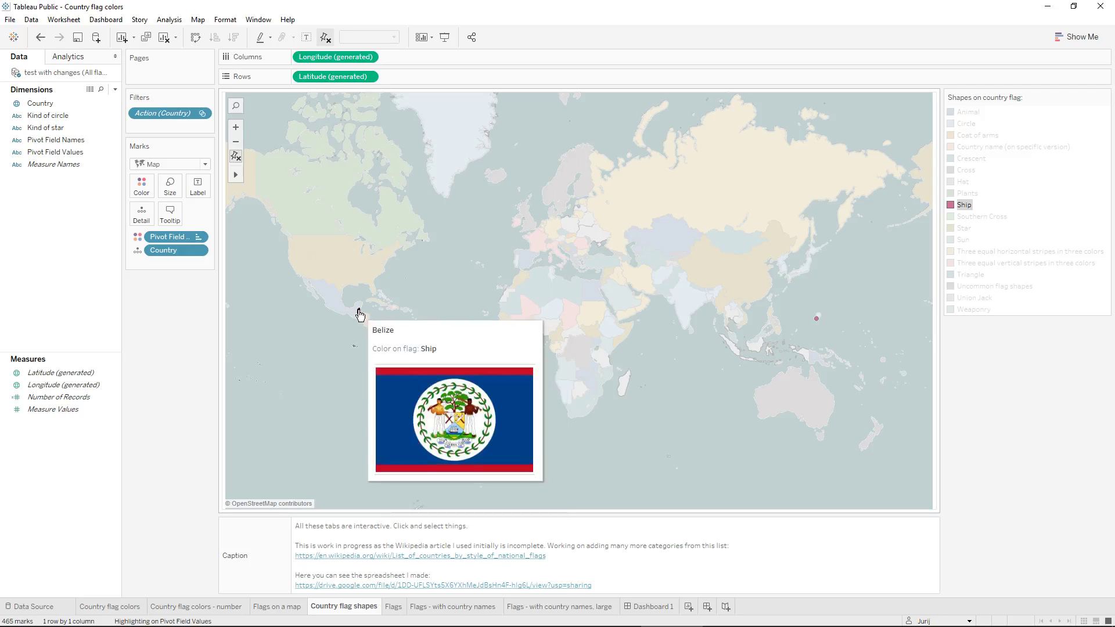
{"action": "mouse_move", "coordinate": [817, 320]}
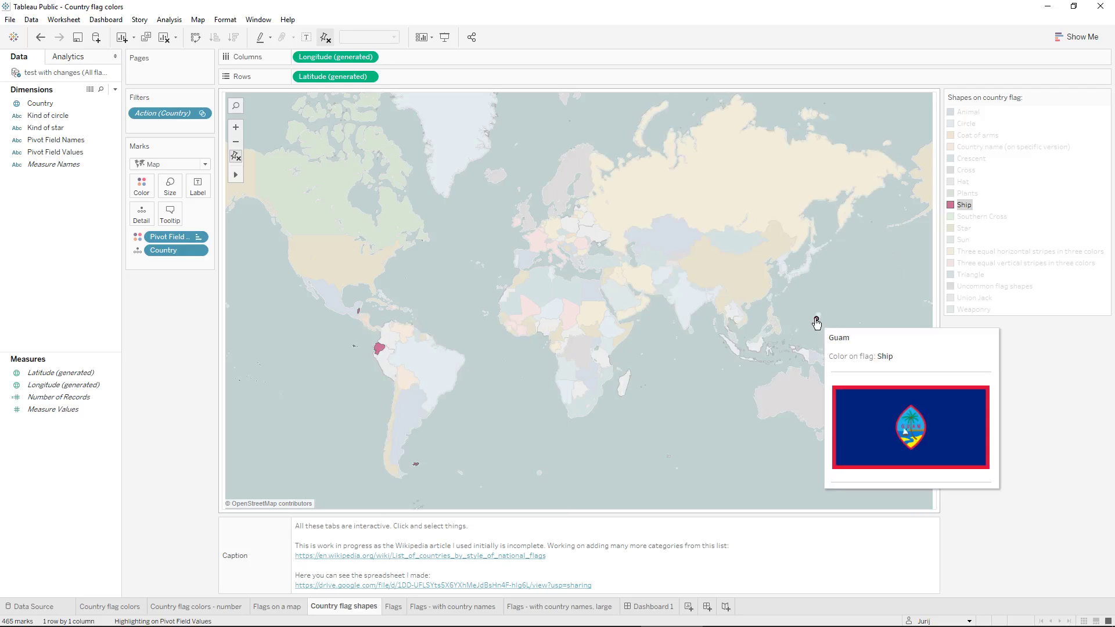
Filter the Flags - with country names sheet to Ship, review the listed flags and restore the filter to (All)
{"action": "left_click", "coordinate": [399, 607]}
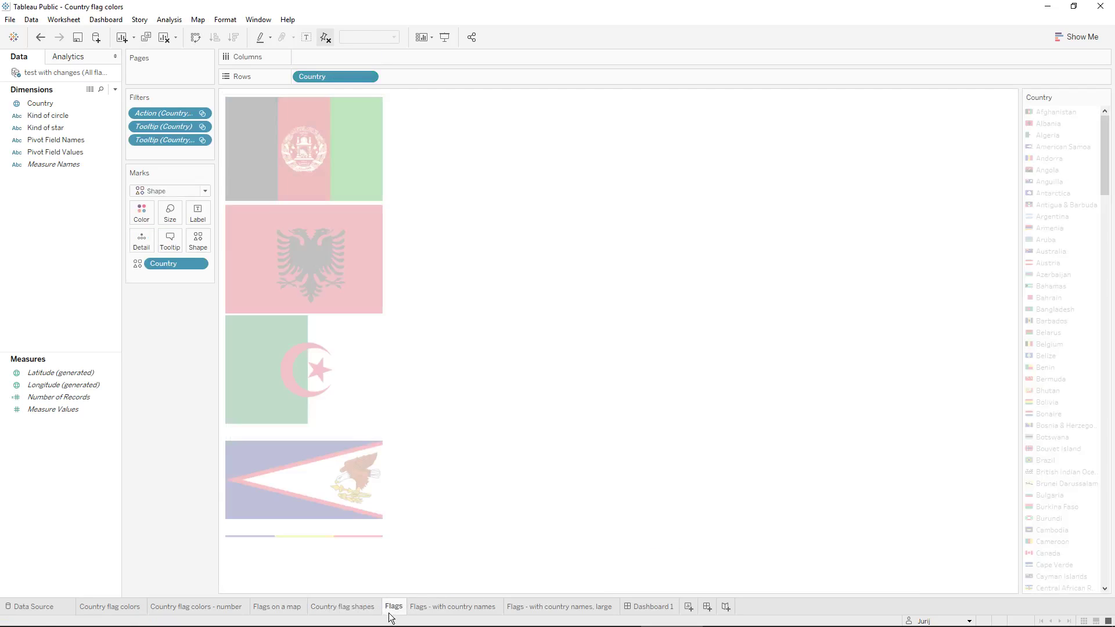
{"action": "left_click", "coordinate": [435, 607]}
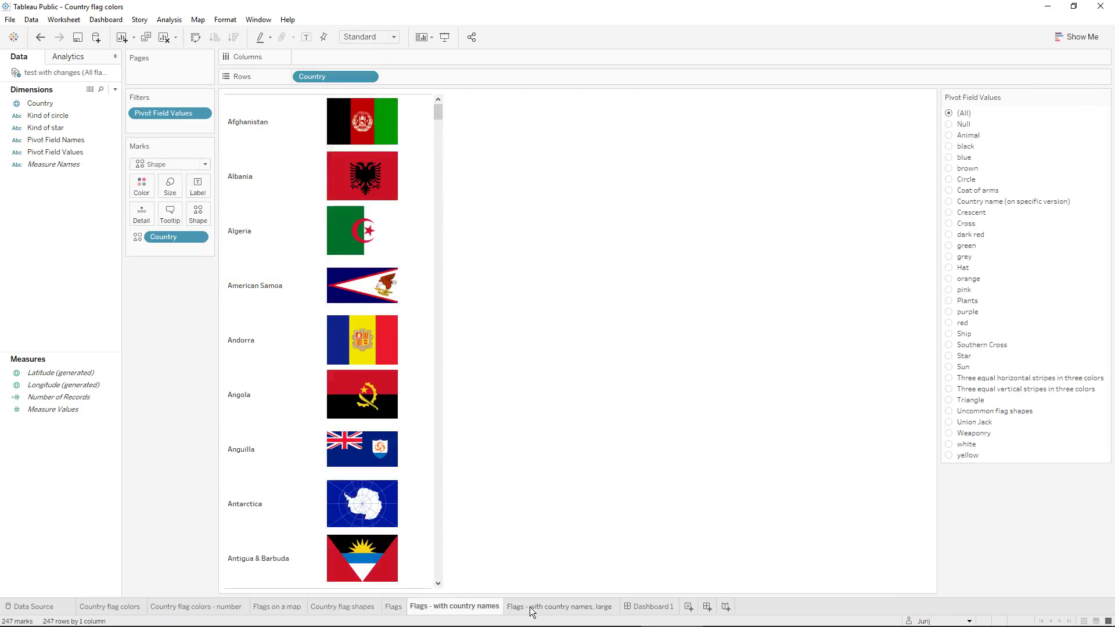
{"action": "mouse_move", "coordinate": [530, 611]}
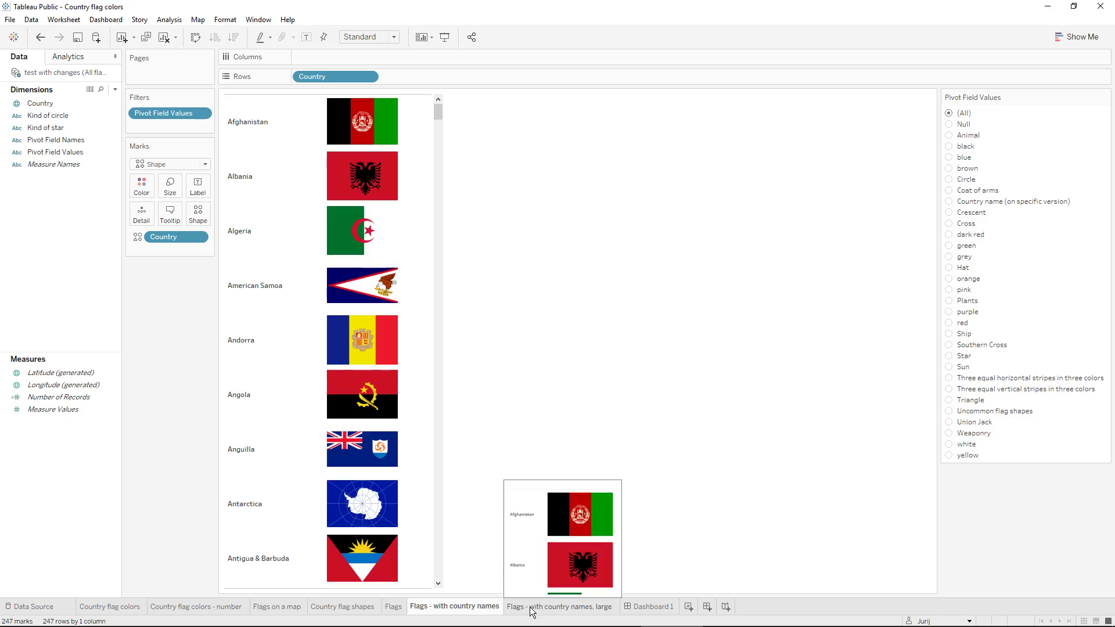
{"action": "left_click", "coordinate": [950, 335]}
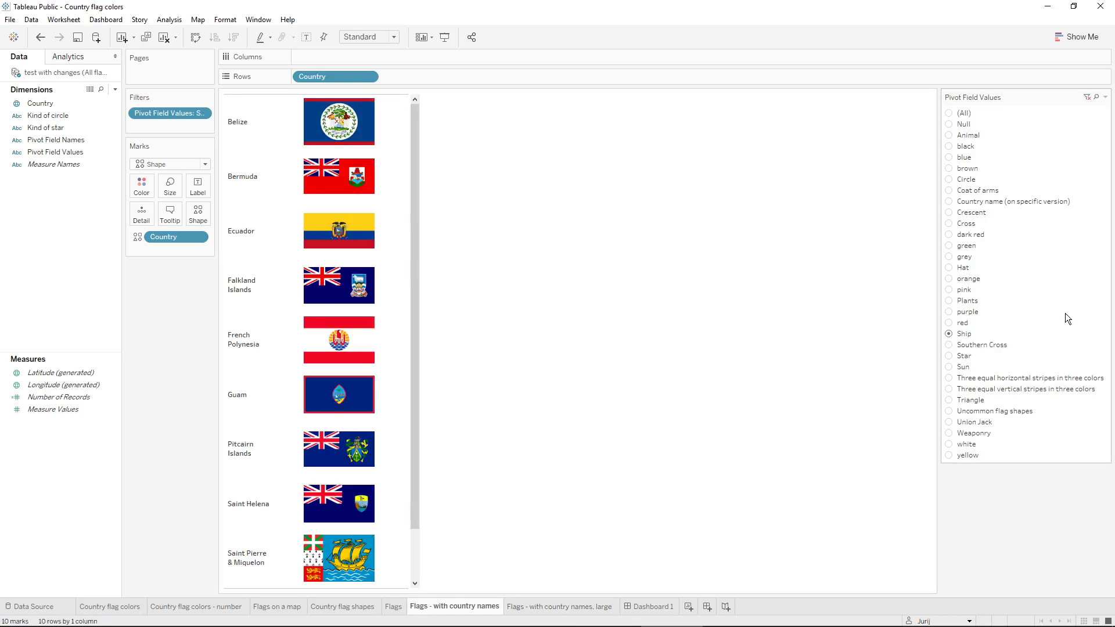
{"action": "mouse_move", "coordinate": [413, 117]}
{"action": "left_mouse_down"}
{"action": "mouse_move", "coordinate": [411, 228]}
{"action": "mouse_move", "coordinate": [406, 104]}
{"action": "left_mouse_up"}
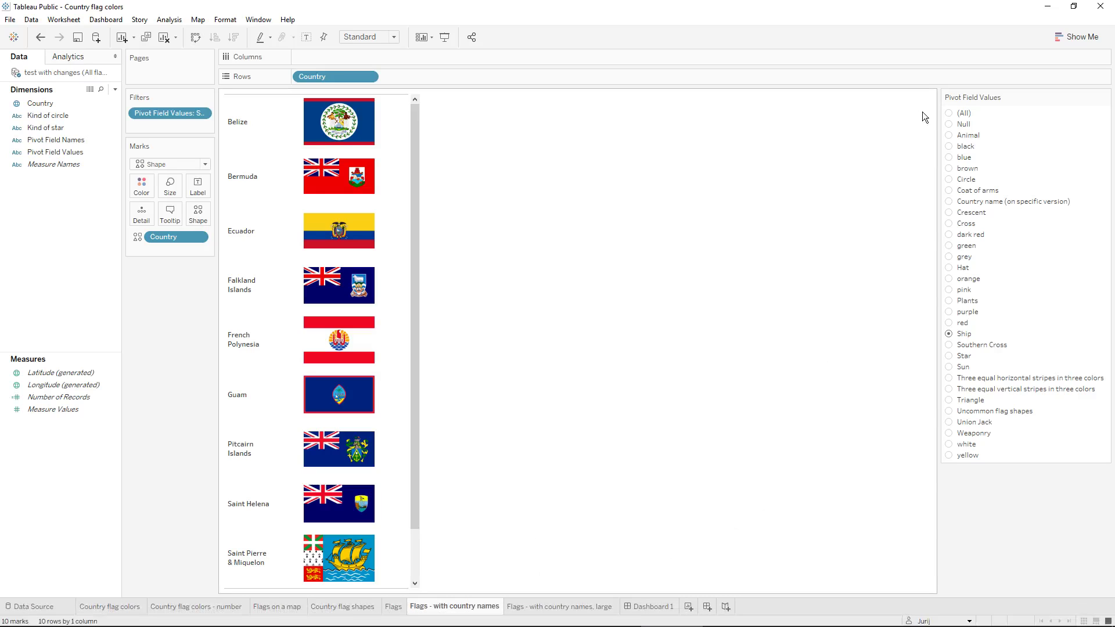
{"action": "left_click", "coordinate": [950, 113]}
View the large flags sheet with country names and rename Dashboard 1 as Dashboard
{"action": "left_click", "coordinate": [558, 606]}
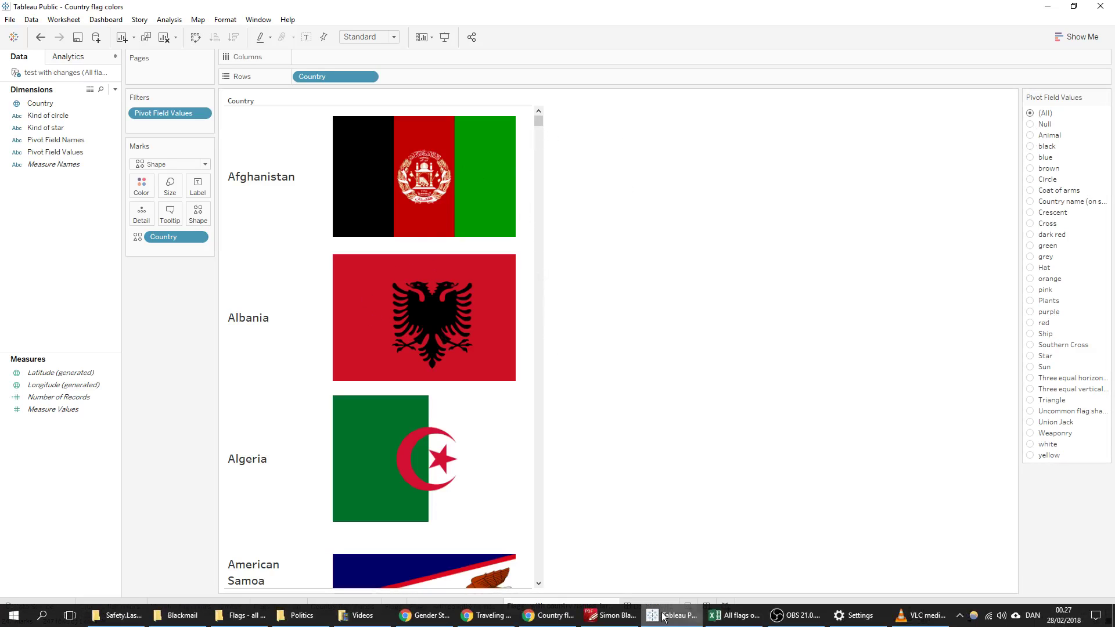
{"action": "left_click", "coordinate": [655, 606]}
{"action": "double_click", "coordinate": [657, 607]}
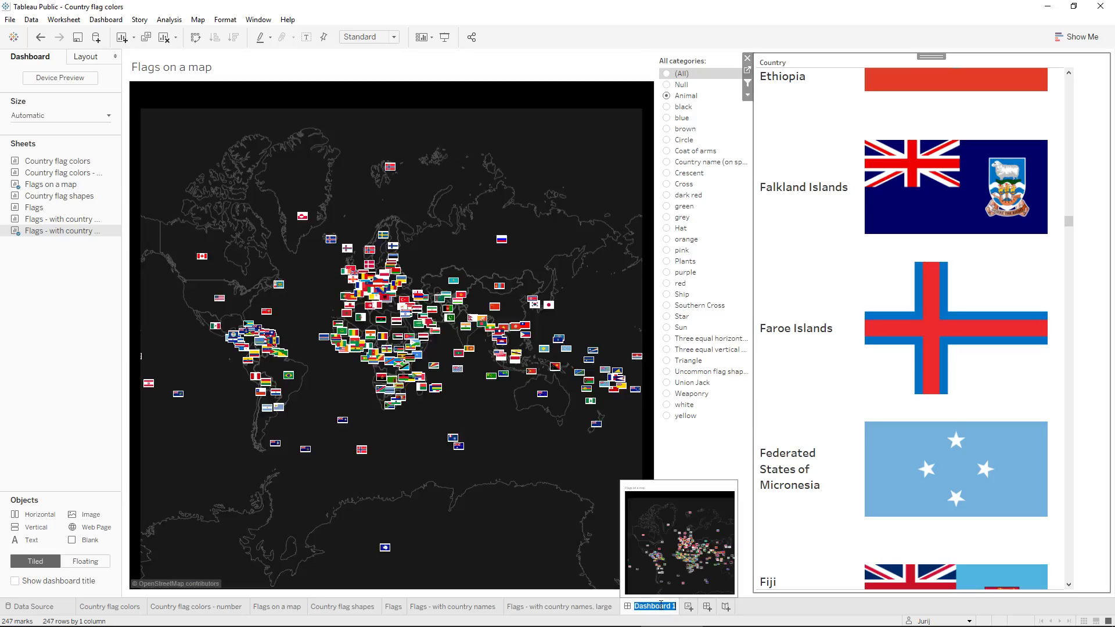
{"action": "key", "text": "End"}
{"action": "key", "text": "Return"}
Select the Faroe Islands flag in the dashboard list and set the category filter to (All) to locate it on the map
{"action": "left_click", "coordinate": [603, 300]}
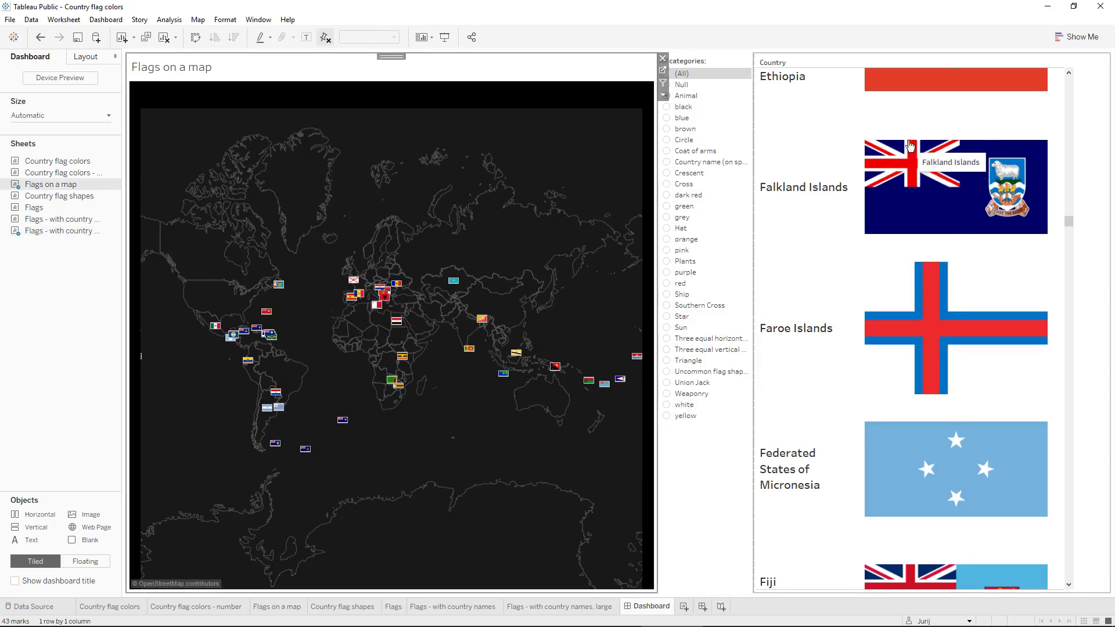
{"action": "left_click", "coordinate": [941, 333]}
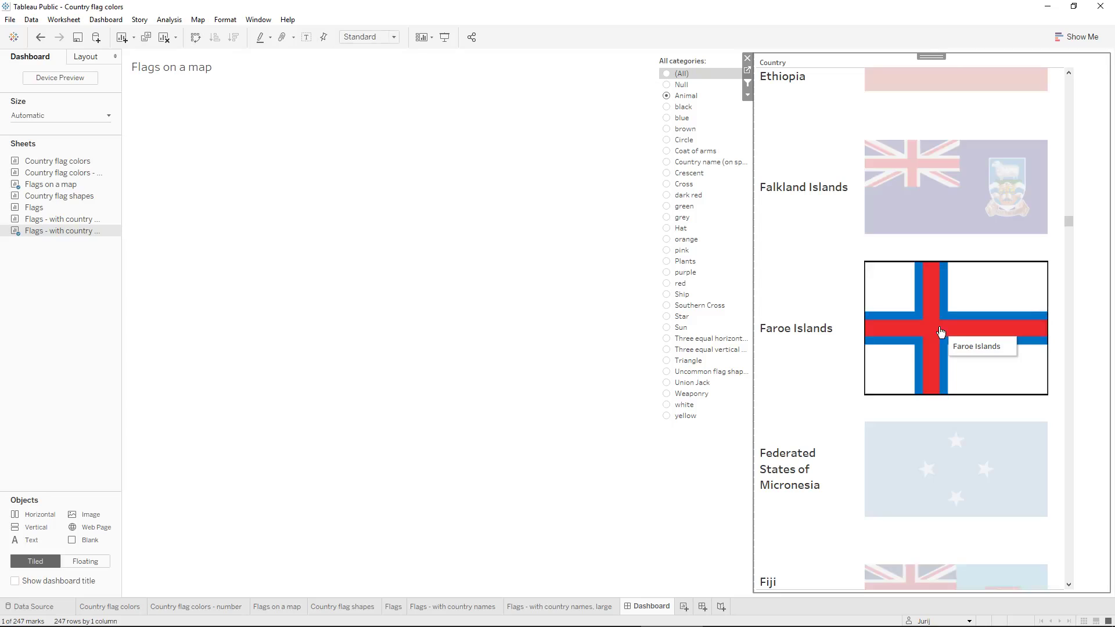
{"action": "left_click", "coordinate": [667, 75]}
{"action": "mouse_move", "coordinate": [346, 250]}
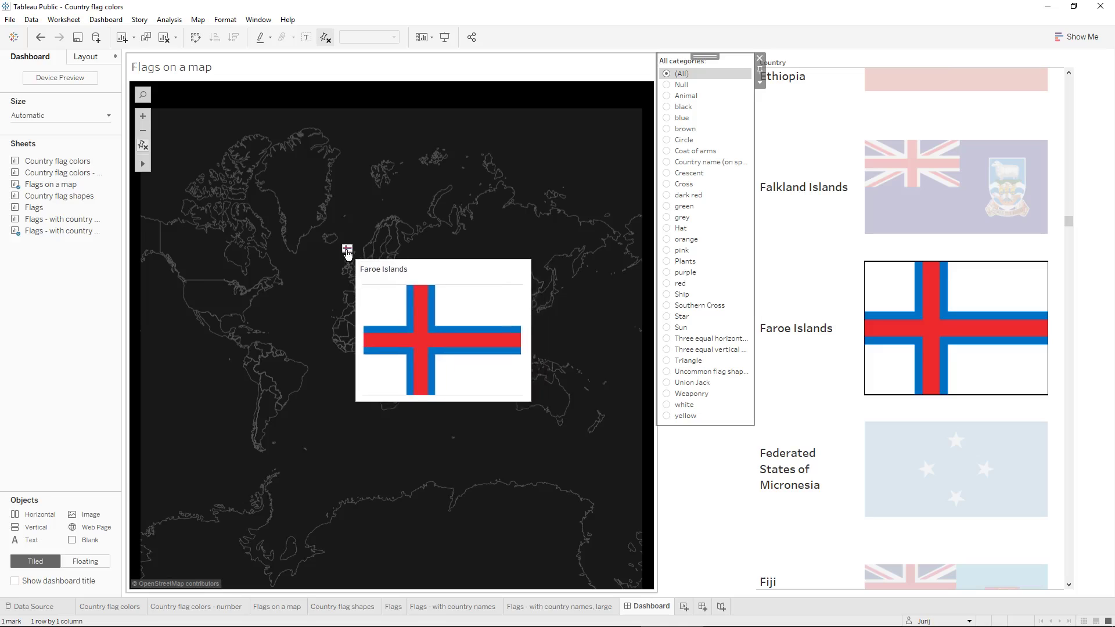
Select the French Southern Territories flag in the dashboard list to locate it on the map, and hide the map's title
{"action": "left_click", "coordinate": [871, 269]}
{"action": "scroll", "coordinate": [871, 270], "scroll_direction": "down", "scroll_amount": 10}
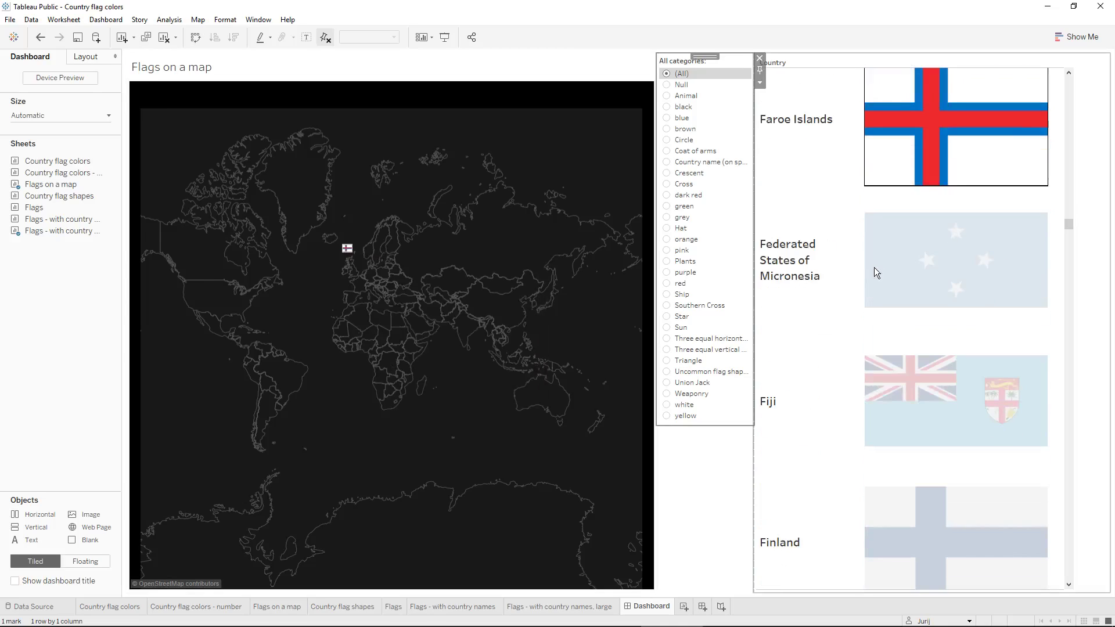
{"action": "left_click", "coordinate": [924, 94]}
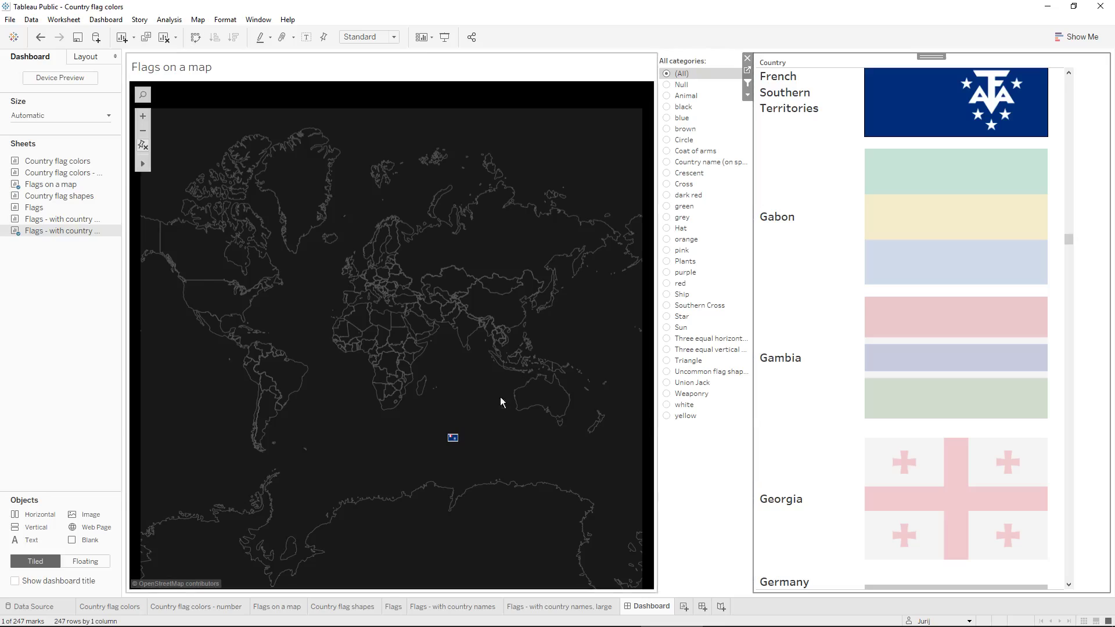
{"action": "mouse_move", "coordinate": [454, 439]}
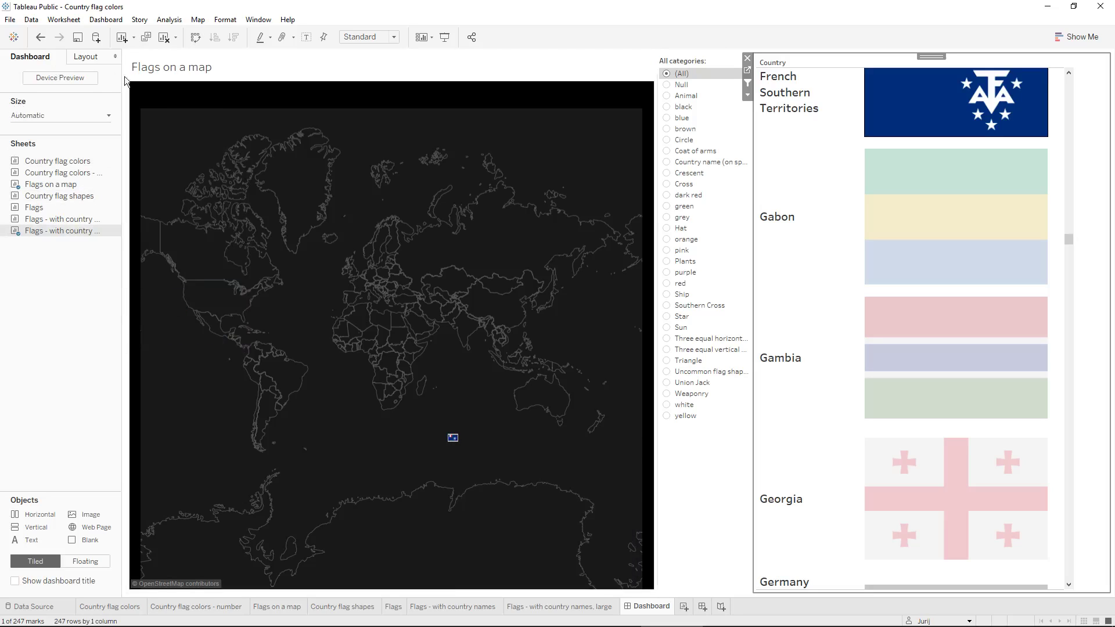
{"action": "right_click", "coordinate": [154, 68]}
{"action": "left_click", "coordinate": [186, 101]}
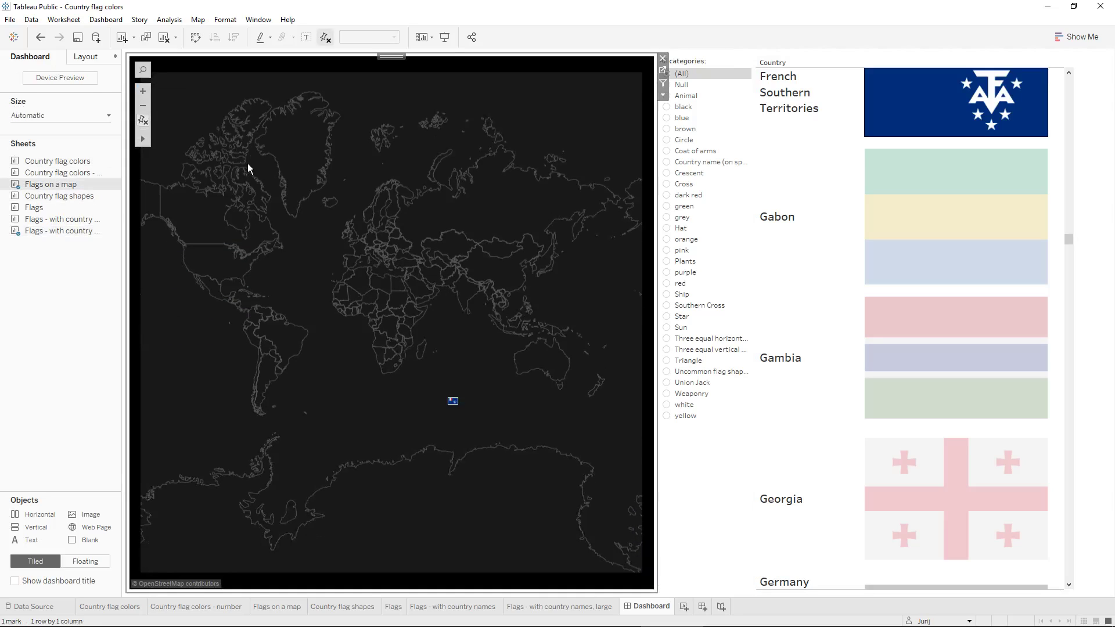
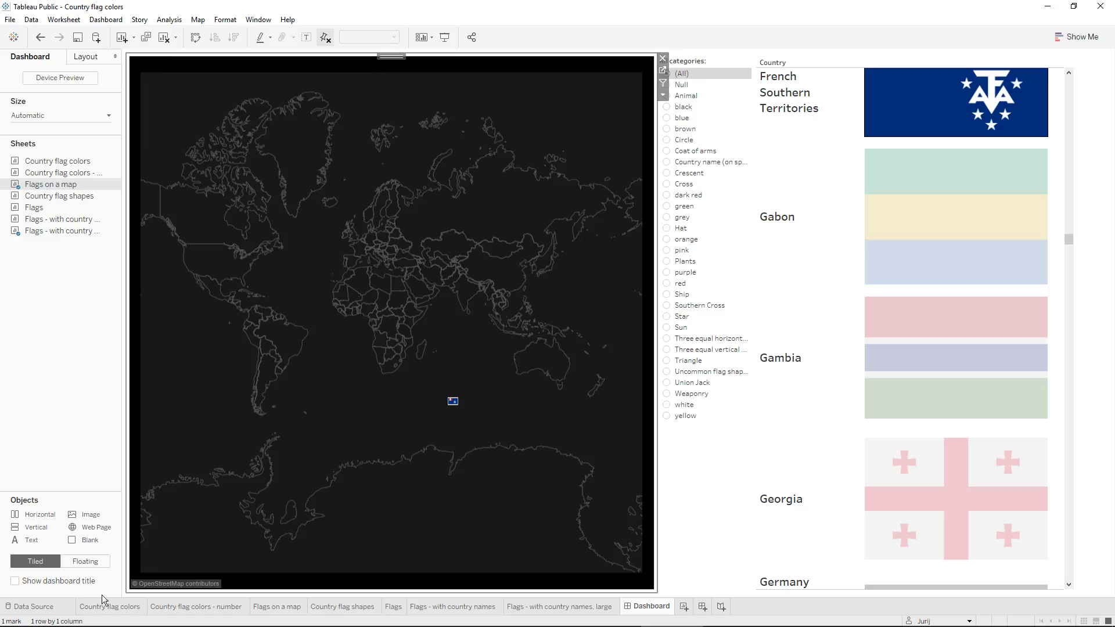
View the workbook's data source, then switch to Excel and review the color, star and circle columns of the source sheet
{"action": "left_click", "coordinate": [54, 608]}
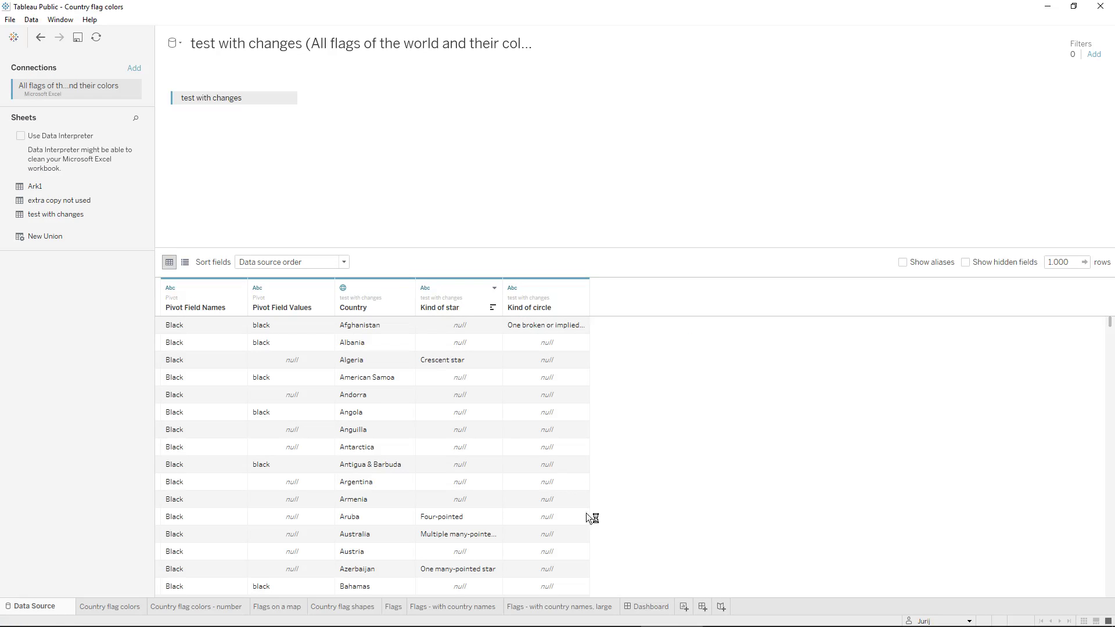
{"action": "mouse_move", "coordinate": [616, 624]}
{"action": "left_click", "coordinate": [733, 615]}
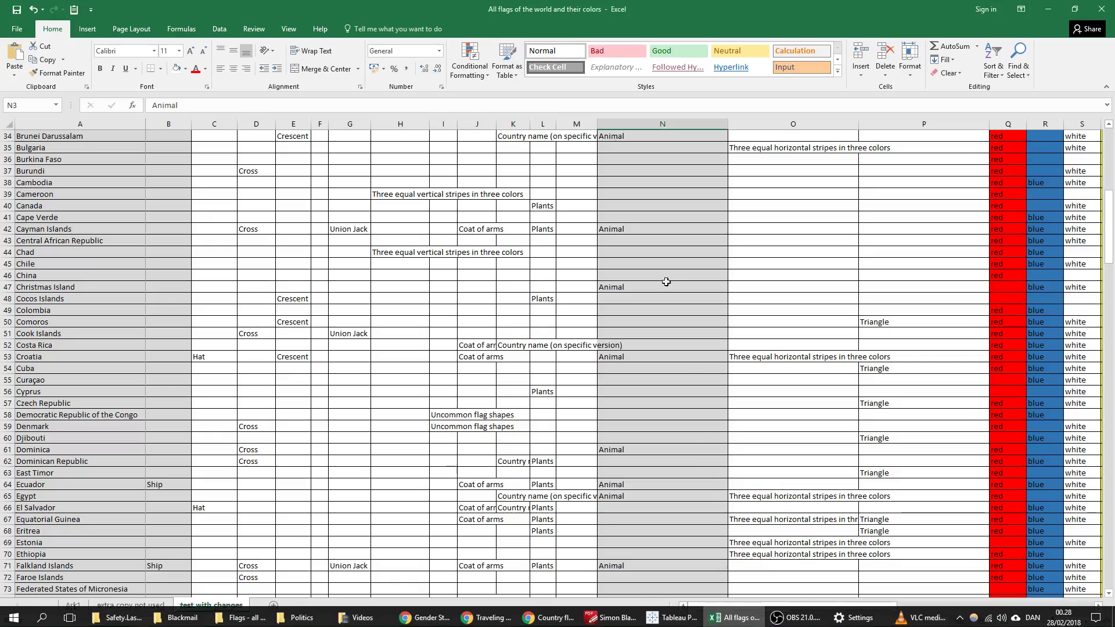
{"action": "left_click_drag", "start_coordinate": [697, 605], "coordinate": [893, 606]}
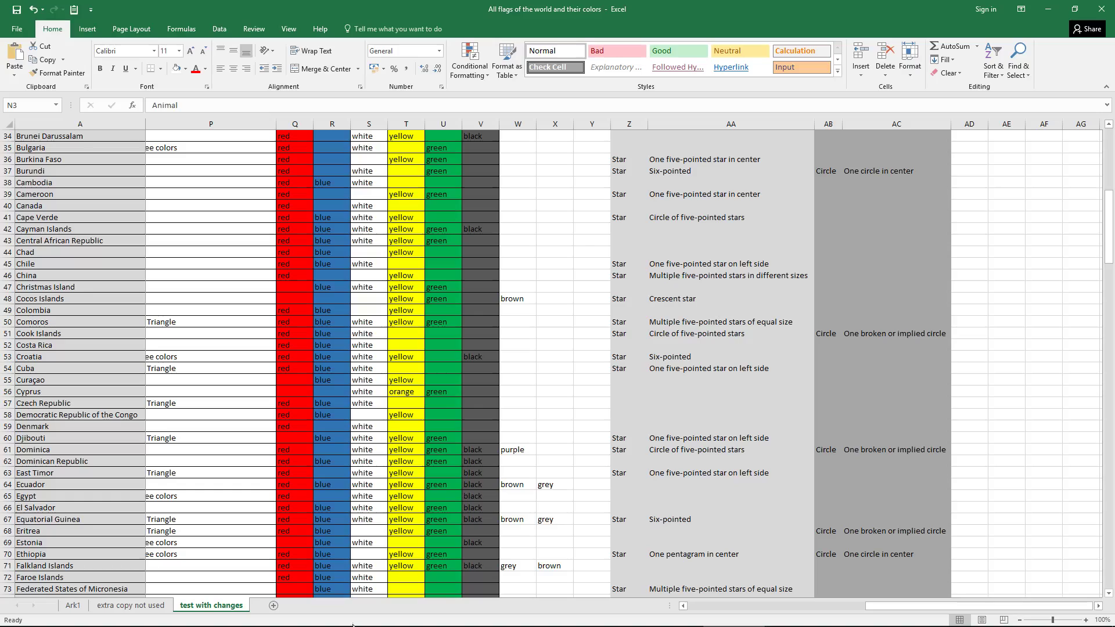
{"action": "scroll", "coordinate": [552, 365], "scroll_direction": "up", "scroll_amount": 11}
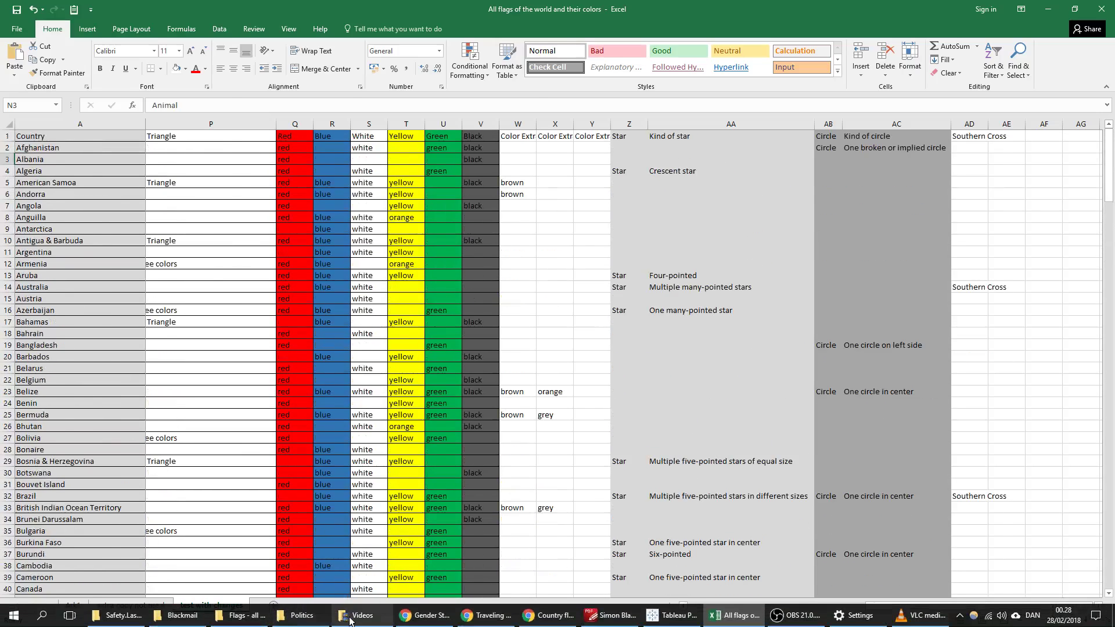
Switch to File Explorer and look through the flag images in the Flags - all flags folder
{"action": "left_click", "coordinate": [349, 617]}
{"action": "left_click", "coordinate": [334, 617]}
{"action": "left_click", "coordinate": [244, 615]}
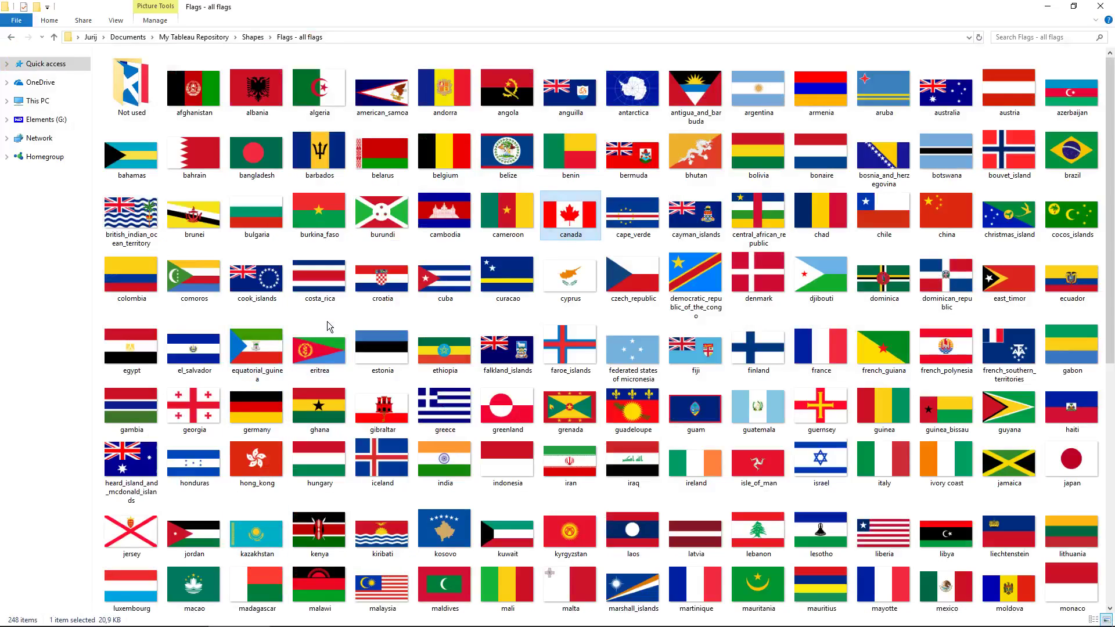
{"action": "scroll", "coordinate": [331, 302], "scroll_direction": "down", "scroll_amount": 8}
{"action": "scroll", "coordinate": [334, 303], "scroll_direction": "up", "scroll_amount": 3}
{"action": "scroll", "coordinate": [331, 302], "scroll_direction": "up", "scroll_amount": 5}
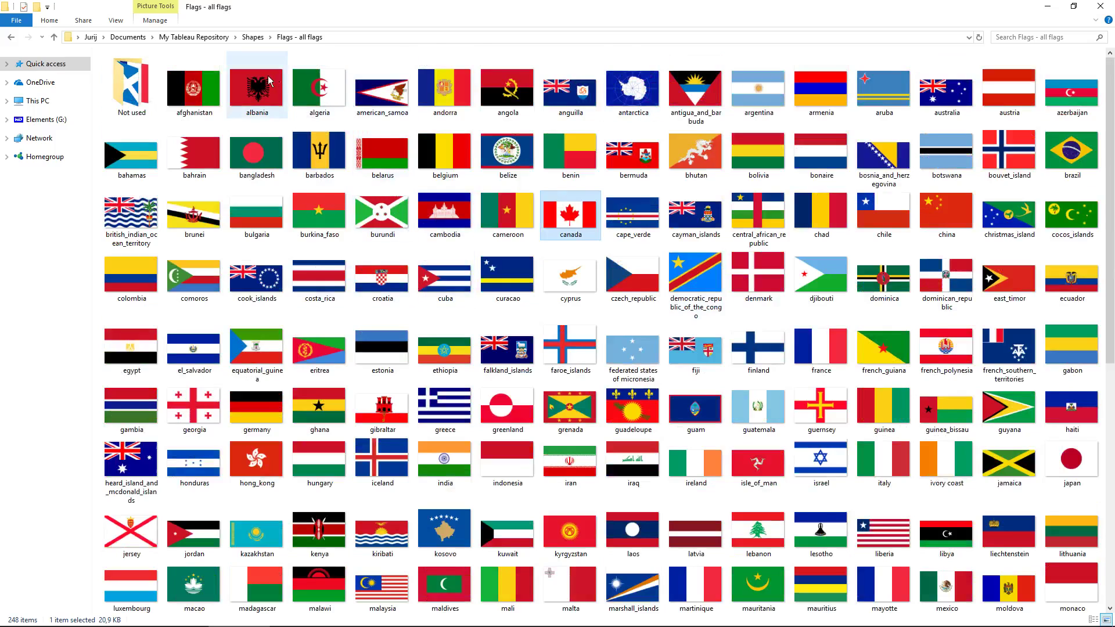
Open the afghanistan flag image in the photo viewer and arrange it beside a reduced Excel window
{"action": "double_click", "coordinate": [204, 90]}
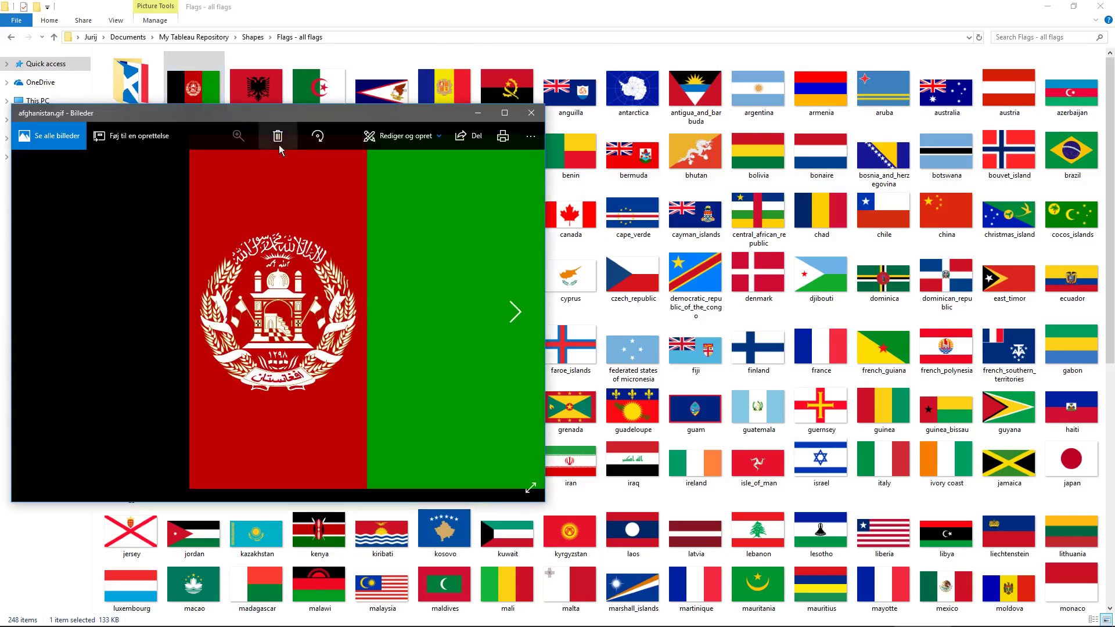
{"action": "double_click", "coordinate": [244, 111]}
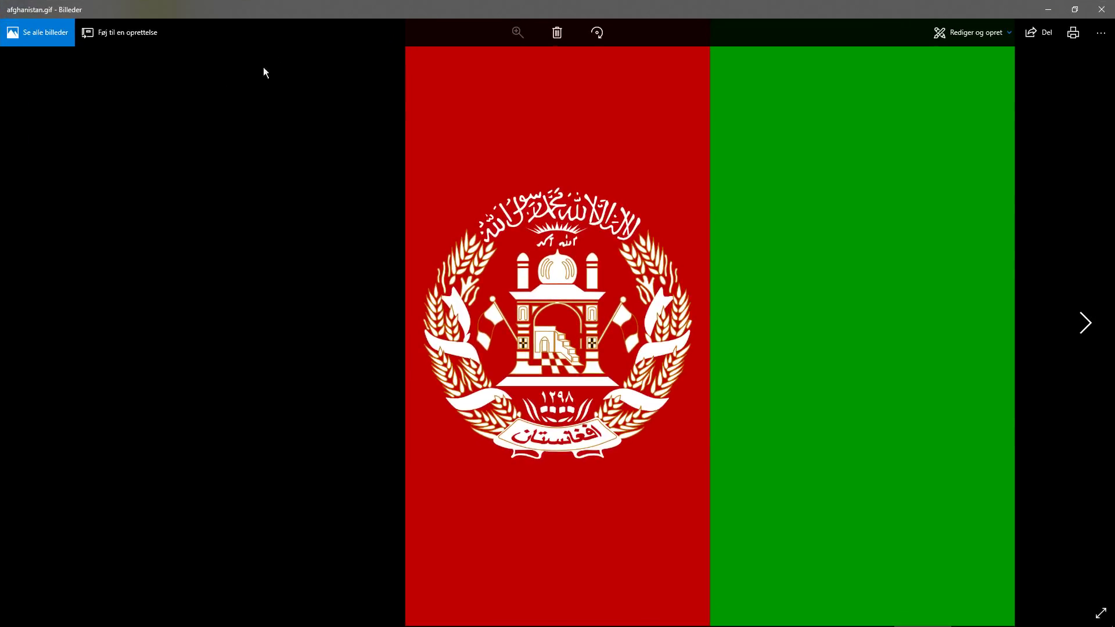
{"action": "double_click", "coordinate": [318, 7]}
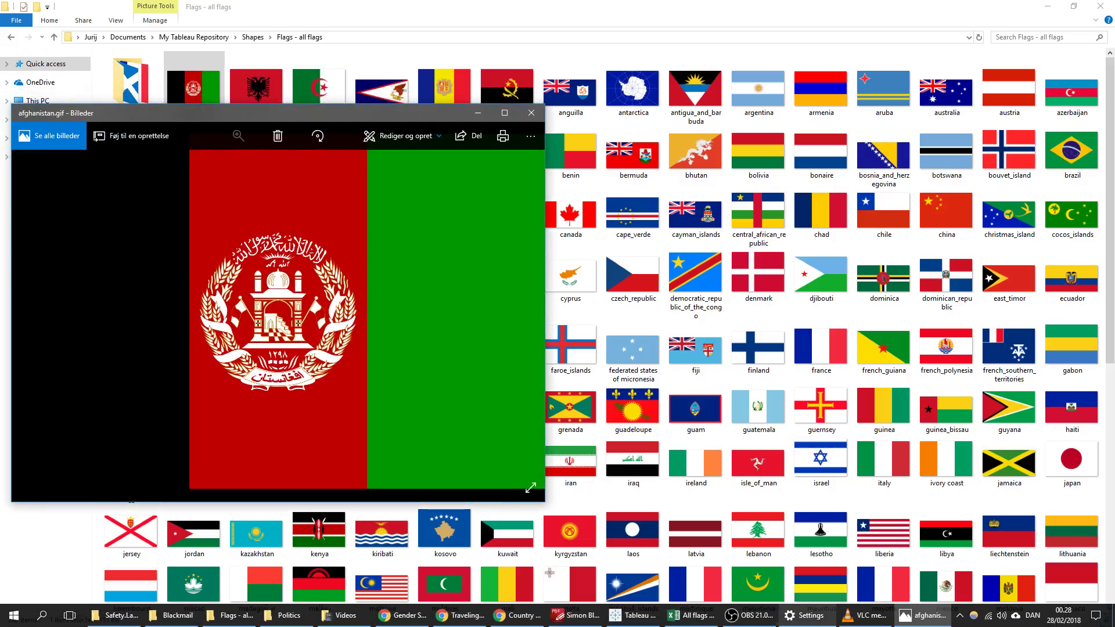
{"action": "left_click", "coordinate": [691, 615]}
{"action": "left_click", "coordinate": [1075, 9]}
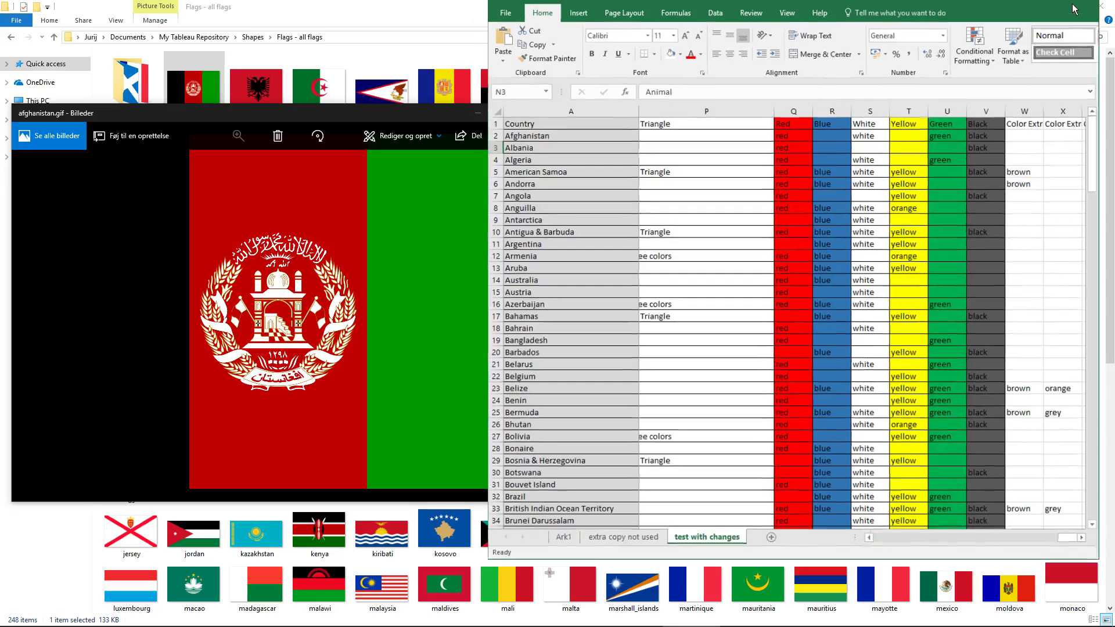
{"action": "left_click", "coordinate": [399, 106]}
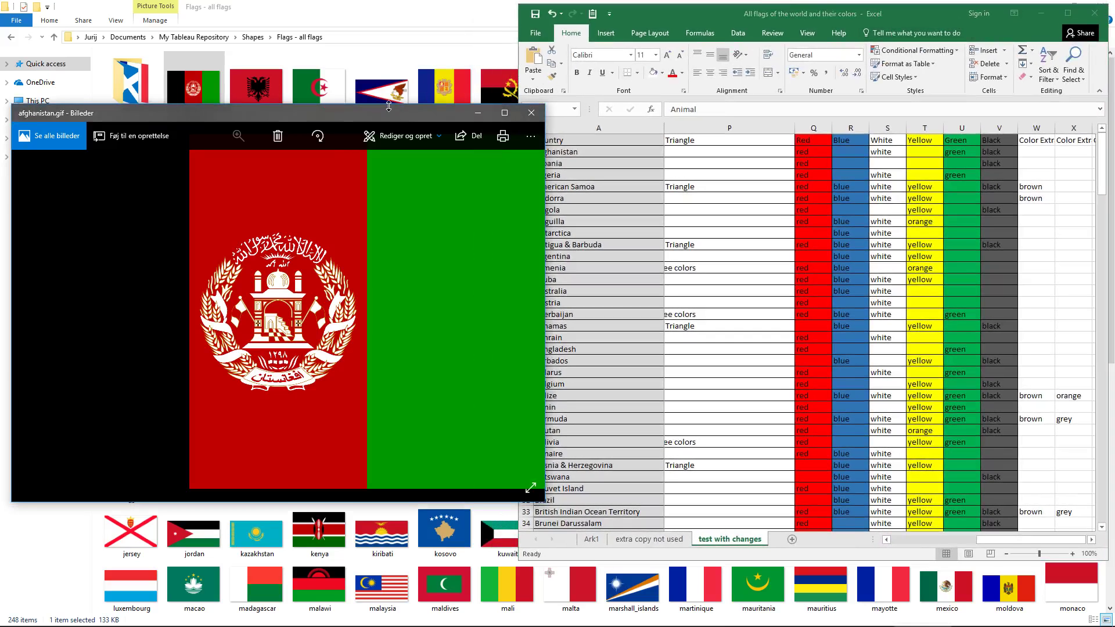
{"action": "left_click_drag", "start_coordinate": [388, 112], "coordinate": [385, 138]}
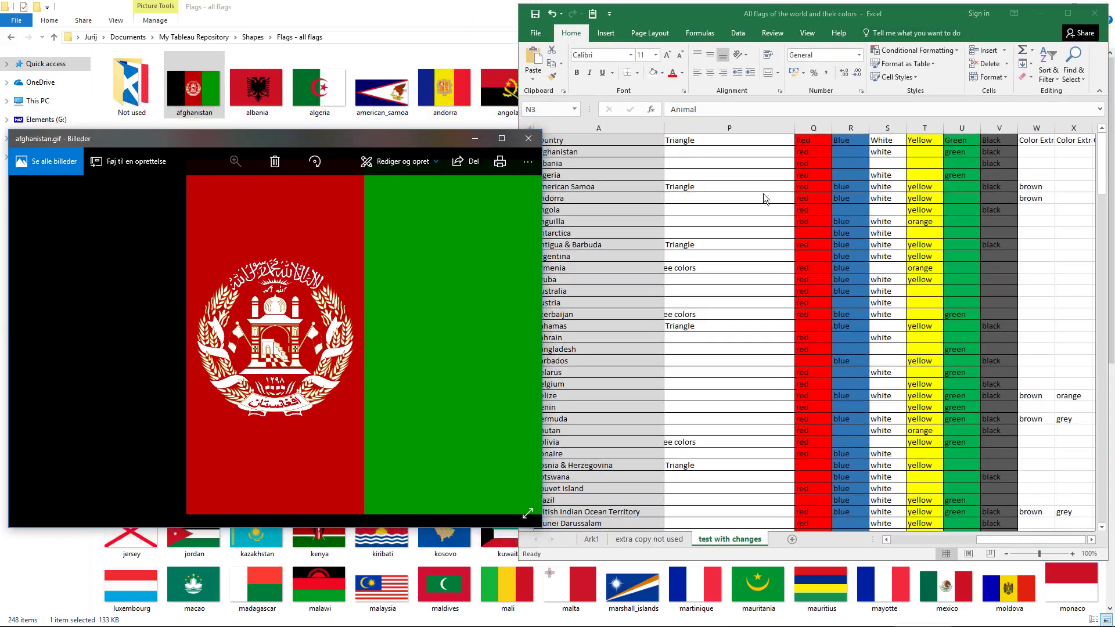
Compare the Afghanistan flag image with its row in the spreadsheet, checking the red, white and black entries
{"action": "left_click", "coordinate": [594, 168]}
{"action": "left_click", "coordinate": [557, 153]}
{"action": "scroll", "coordinate": [567, 174], "scroll_direction": "down", "scroll_amount": 20}
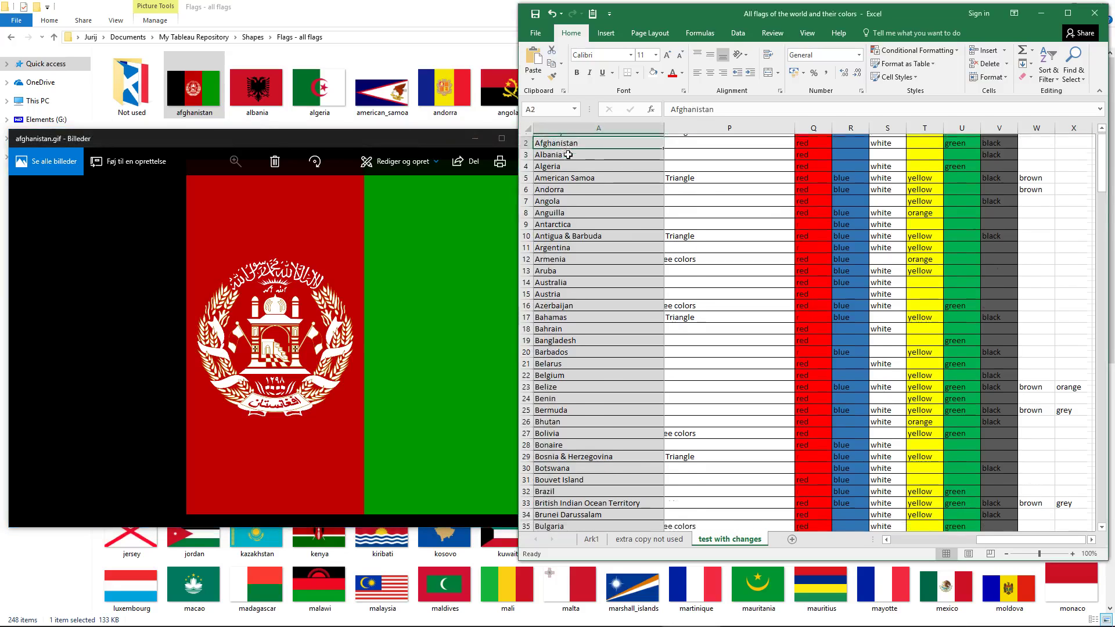
{"action": "scroll", "coordinate": [589, 268], "scroll_direction": "up", "scroll_amount": 20}
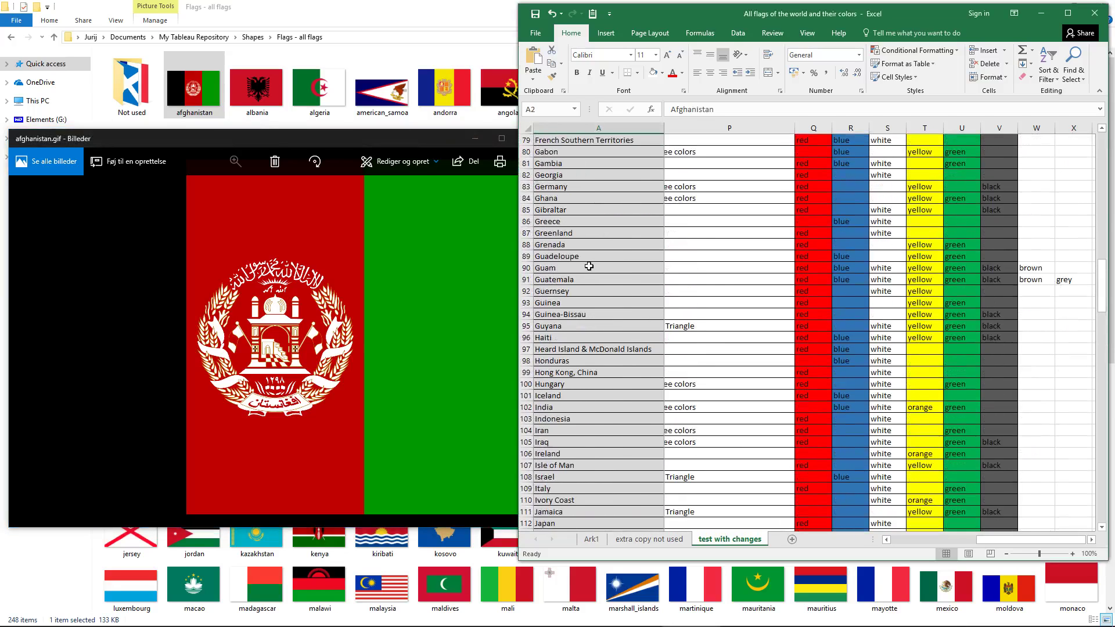
{"action": "scroll", "coordinate": [575, 245], "scroll_direction": "up", "scroll_amount": 6}
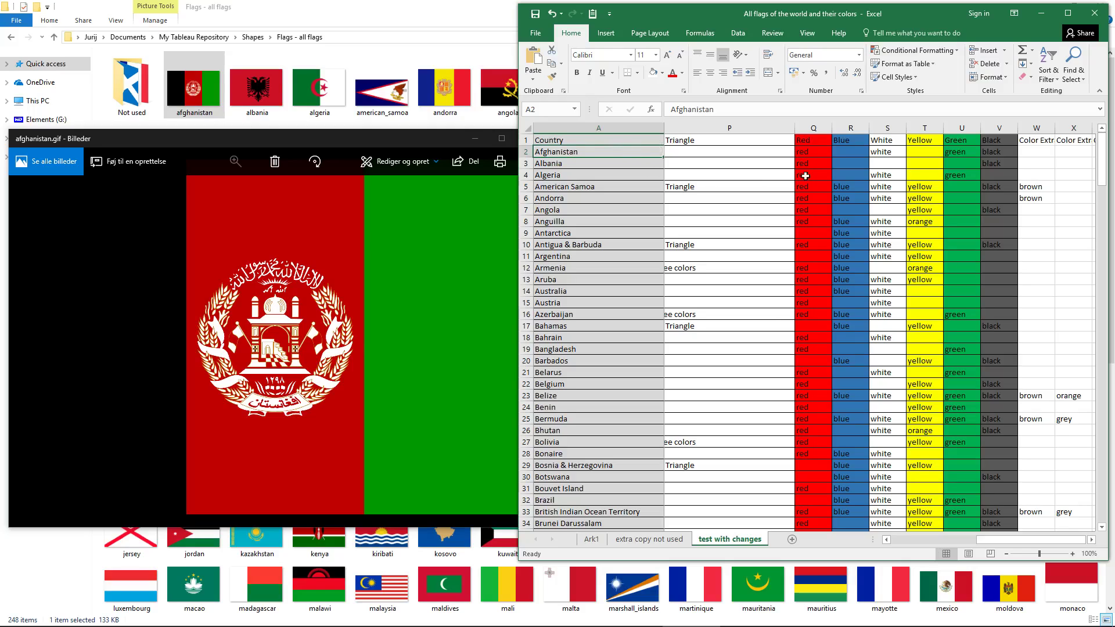
{"action": "left_click", "coordinate": [815, 152]}
{"action": "left_click", "coordinate": [889, 150]}
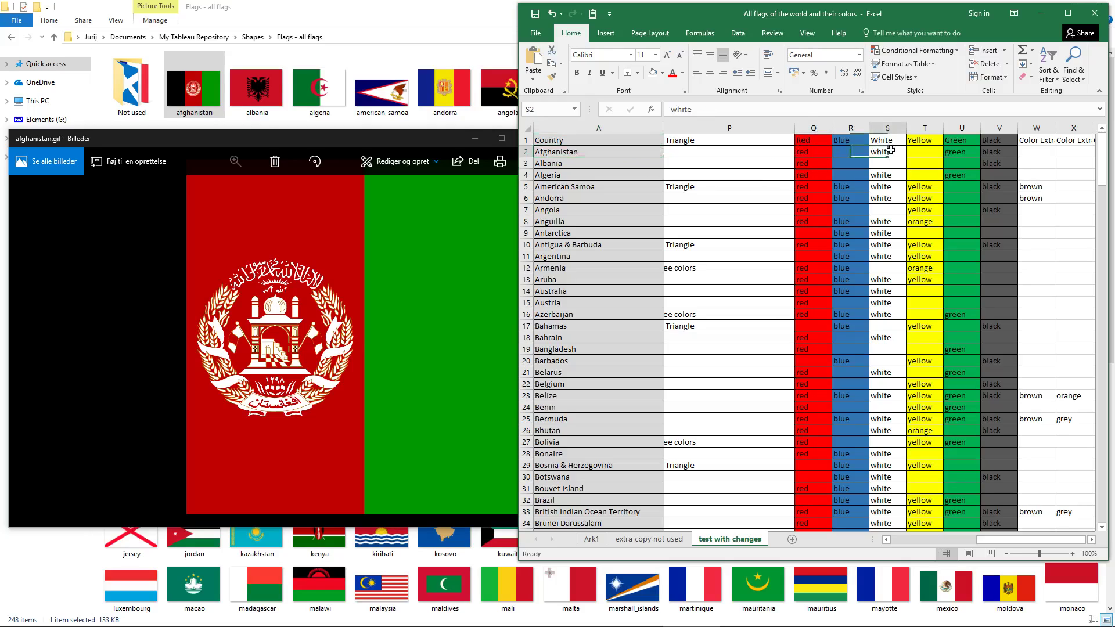
{"action": "left_click", "coordinate": [998, 153]}
Examine the symbol columns of the spreadsheet, such as Ship and Crescent, across the list of countries
{"action": "left_click_drag", "start_coordinate": [1005, 539], "coordinate": [856, 525]}
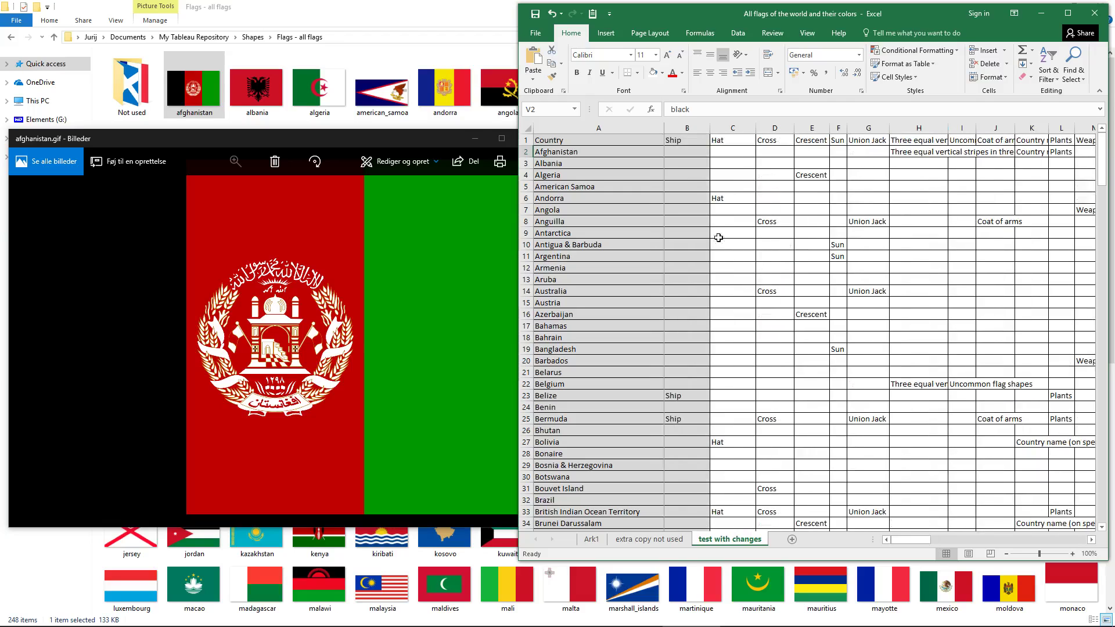
{"action": "scroll", "coordinate": [688, 176], "scroll_direction": "down", "scroll_amount": 7}
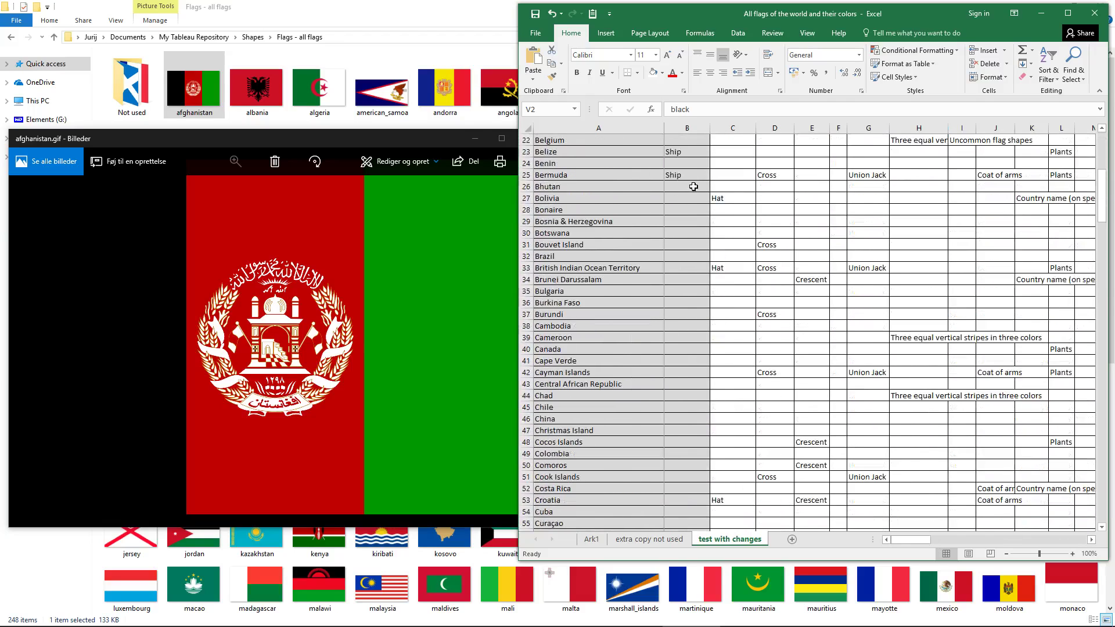
{"action": "scroll", "coordinate": [693, 187], "scroll_direction": "up", "scroll_amount": 7}
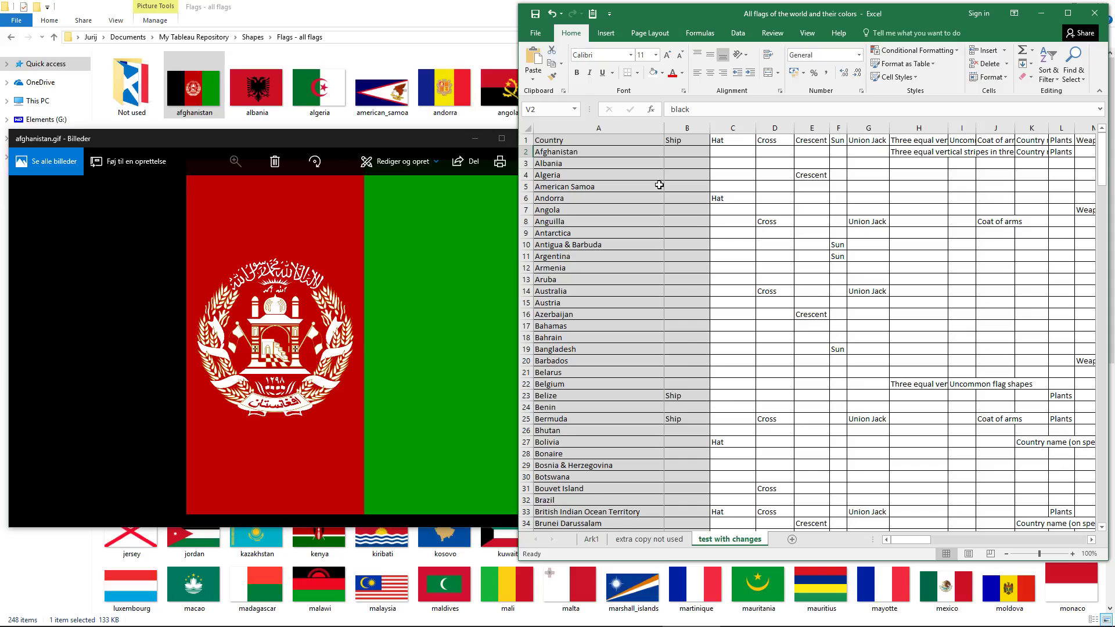
{"action": "scroll", "coordinate": [685, 226], "scroll_direction": "down", "scroll_amount": 14}
{"action": "scroll", "coordinate": [685, 227], "scroll_direction": "up", "scroll_amount": 11}
{"action": "left_click", "coordinate": [683, 128]}
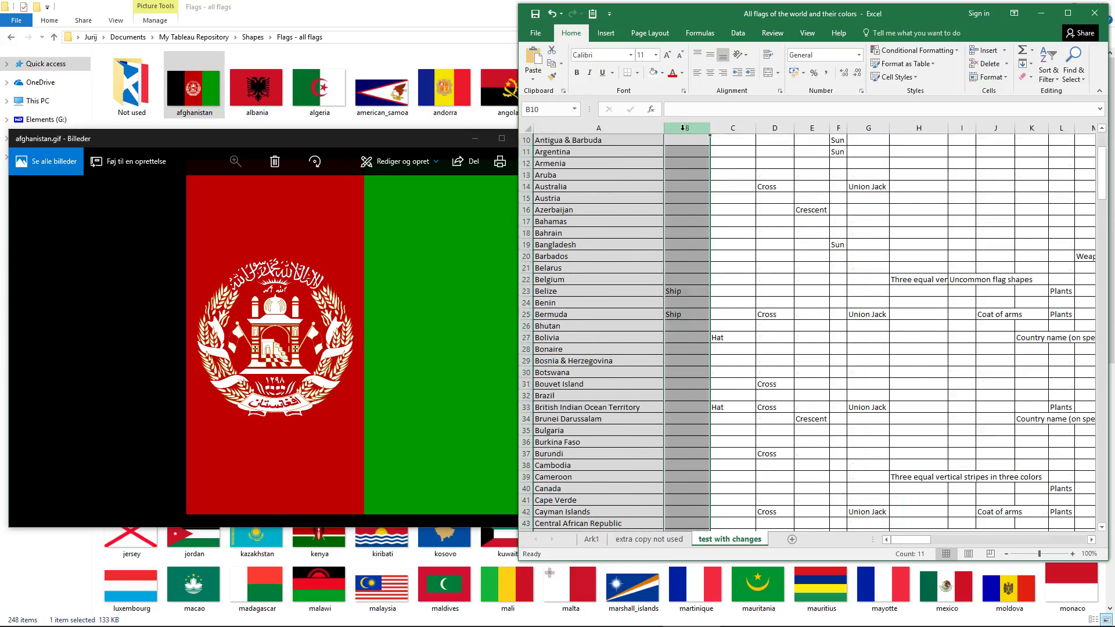
{"action": "left_click", "coordinate": [803, 210]}
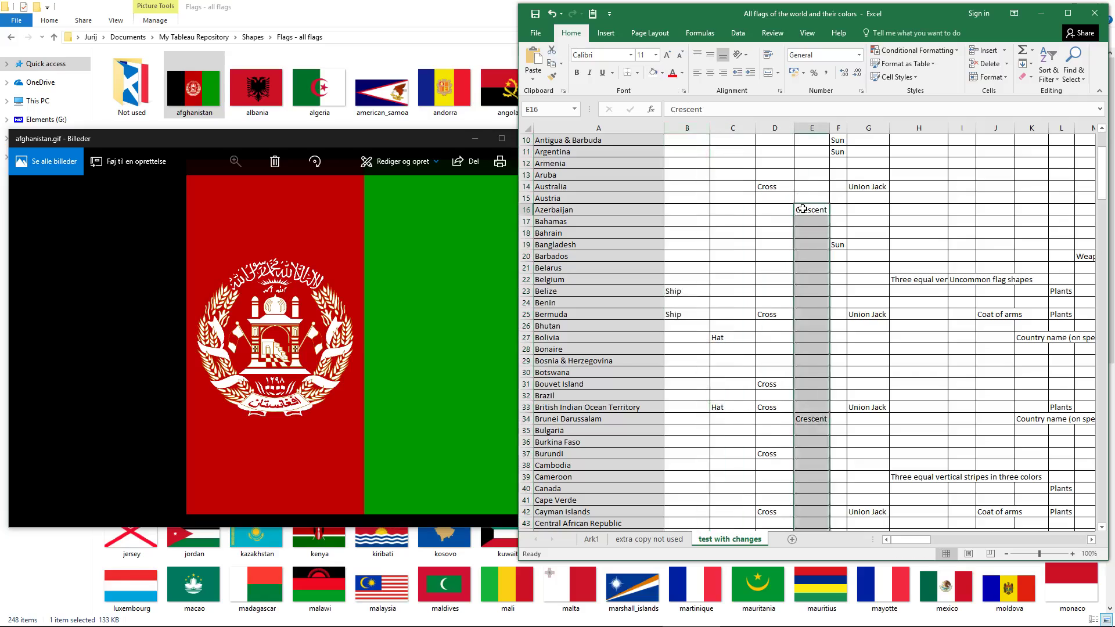
{"action": "scroll", "coordinate": [921, 231], "scroll_direction": "up", "scroll_amount": 3}
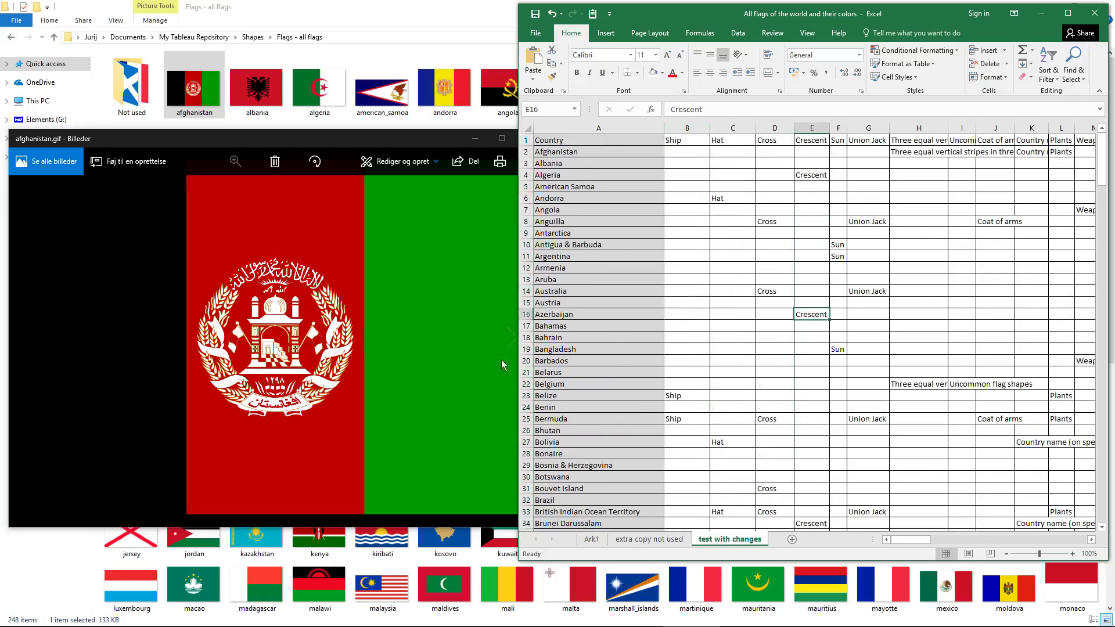
Page through the flag images from Afghanistan to Argentina in the photo viewer and close it
{"action": "left_click", "coordinate": [510, 335]}
{"action": "left_click", "coordinate": [510, 336]}
{"action": "left_click", "coordinate": [511, 336]}
{"action": "left_click", "coordinate": [511, 335]}
{"action": "left_click", "coordinate": [510, 336]}
{"action": "left_click", "coordinate": [511, 336]}
{"action": "left_click", "coordinate": [510, 335]}
{"action": "left_click", "coordinate": [510, 336]}
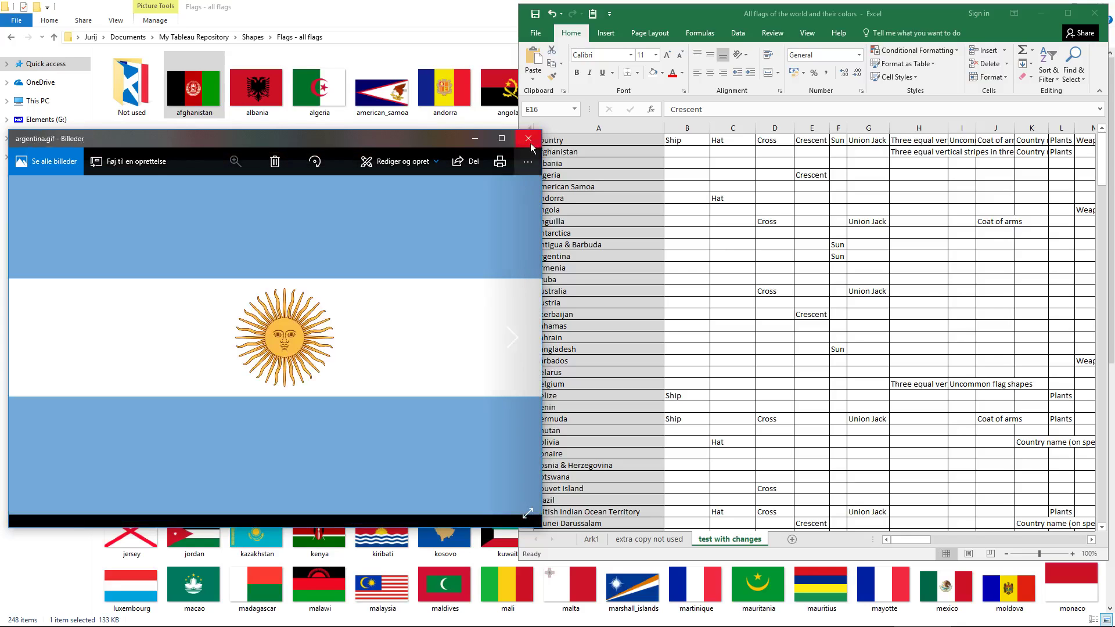
{"action": "left_click", "coordinate": [528, 138]}
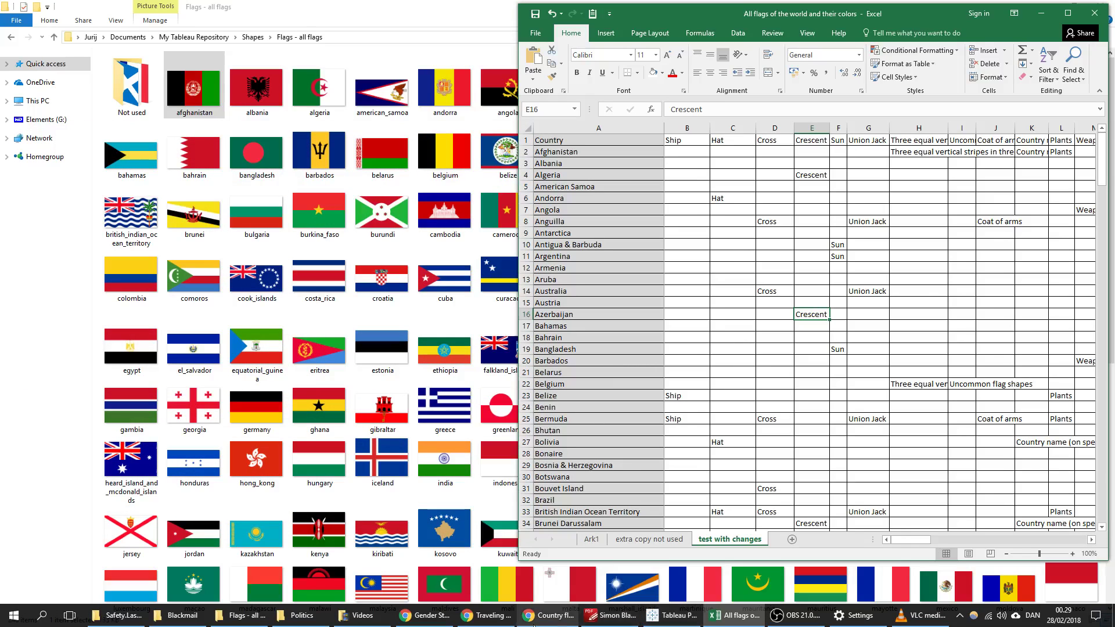
Switch to Chrome and read through the flag design categories in Wikipedia's List of national flags by design
{"action": "left_click", "coordinate": [534, 625]}
{"action": "left_click", "coordinate": [68, 10]}
{"action": "scroll", "coordinate": [351, 266], "scroll_direction": "up", "scroll_amount": 15}
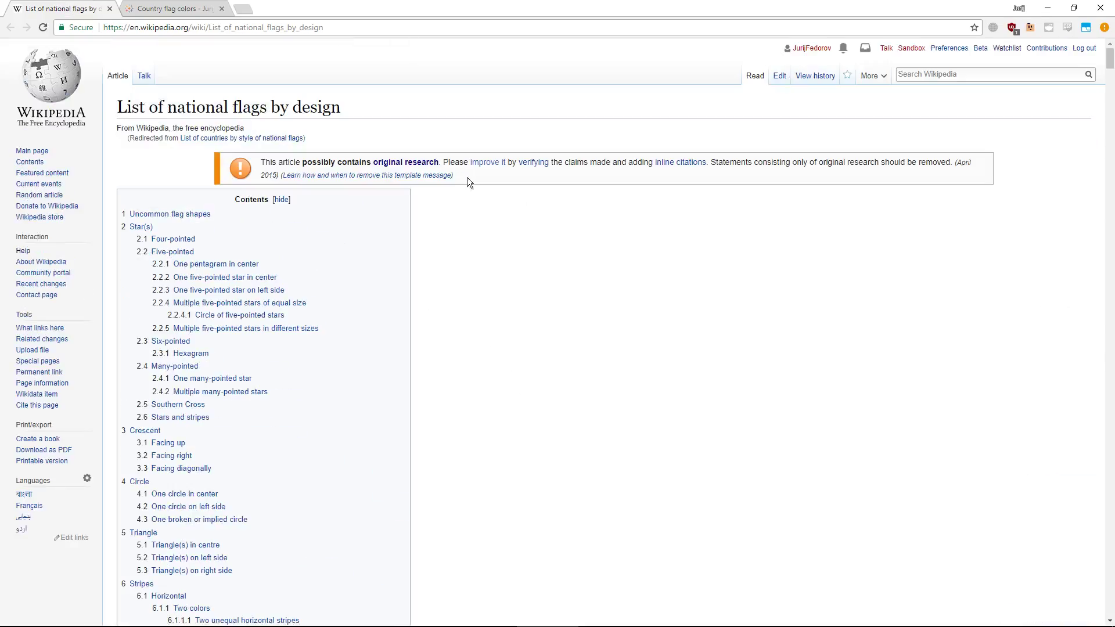
{"action": "scroll", "coordinate": [467, 177], "scroll_direction": "down", "scroll_amount": 15}
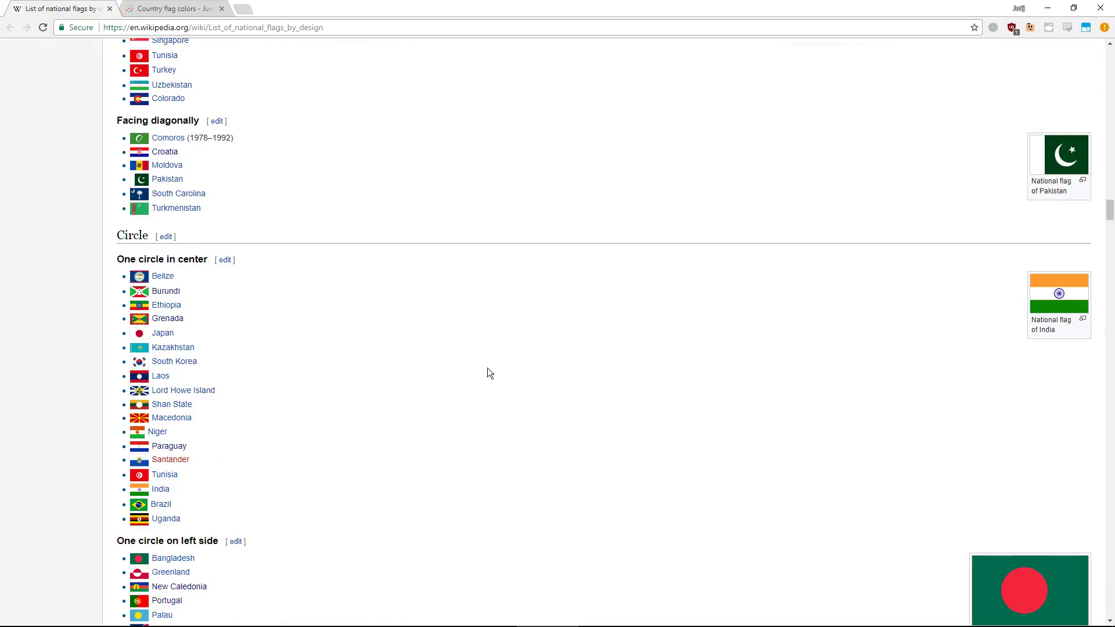
{"action": "scroll", "coordinate": [488, 372], "scroll_direction": "down", "scroll_amount": 15}
{"action": "scroll", "coordinate": [453, 216], "scroll_direction": "up", "scroll_amount": 15}
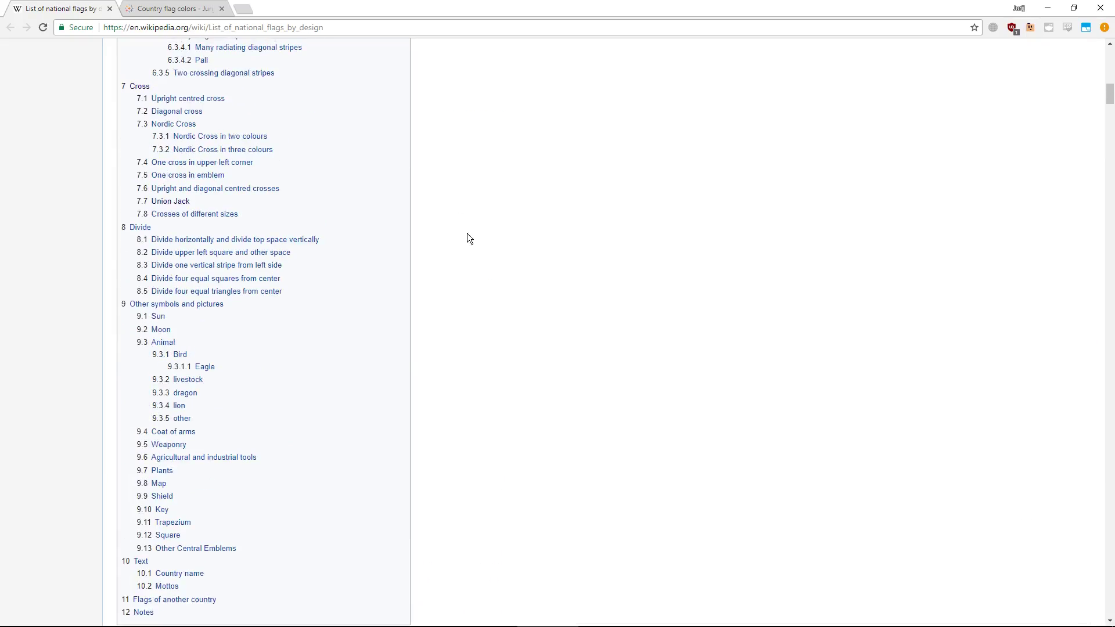
{"action": "scroll", "coordinate": [467, 238], "scroll_direction": "down", "scroll_amount": 15}
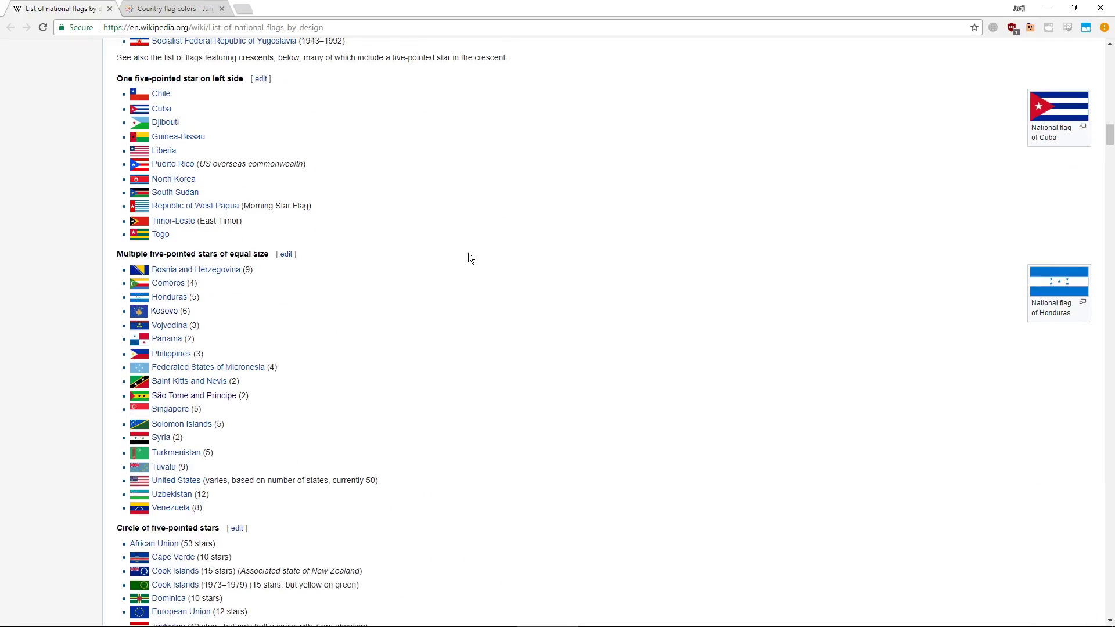
{"action": "scroll", "coordinate": [471, 259], "scroll_direction": "down", "scroll_amount": 3}
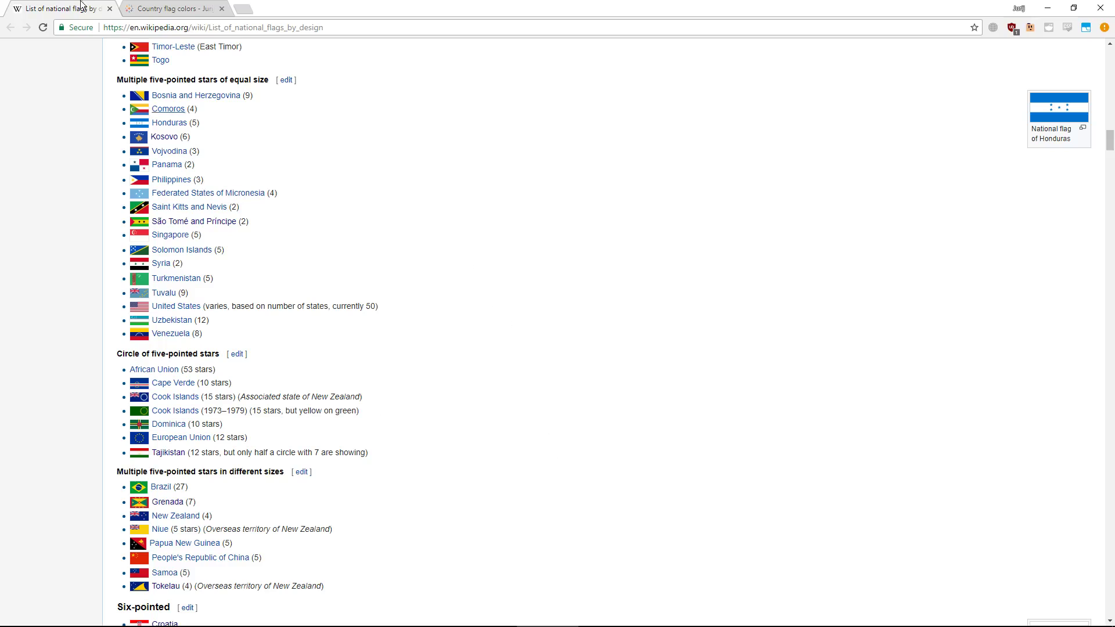
{"action": "scroll", "coordinate": [240, 308], "scroll_direction": "down", "scroll_amount": 4}
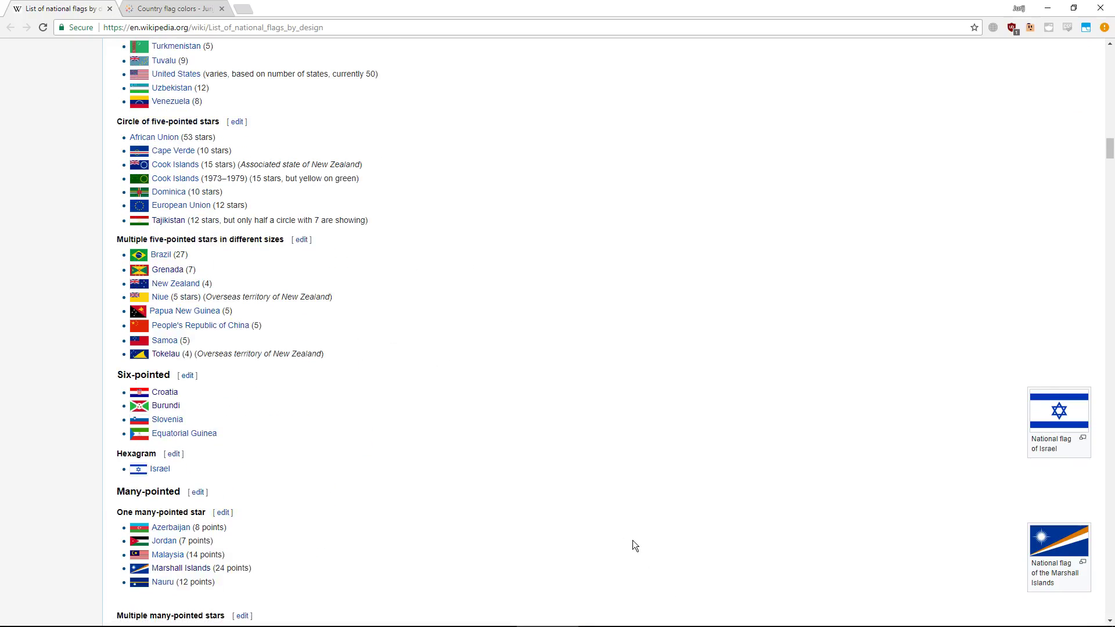
Switch to Excel, maximize the workbook and look over the symbol and color columns of the test with changes sheet
{"action": "left_click", "coordinate": [734, 620]}
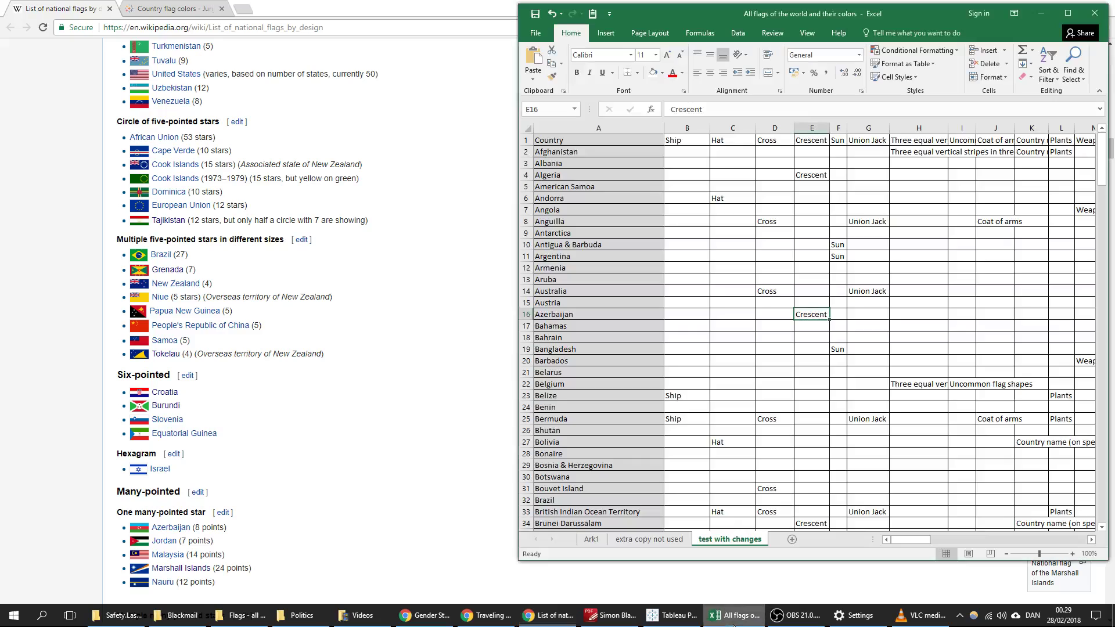
{"action": "double_click", "coordinate": [737, 15]}
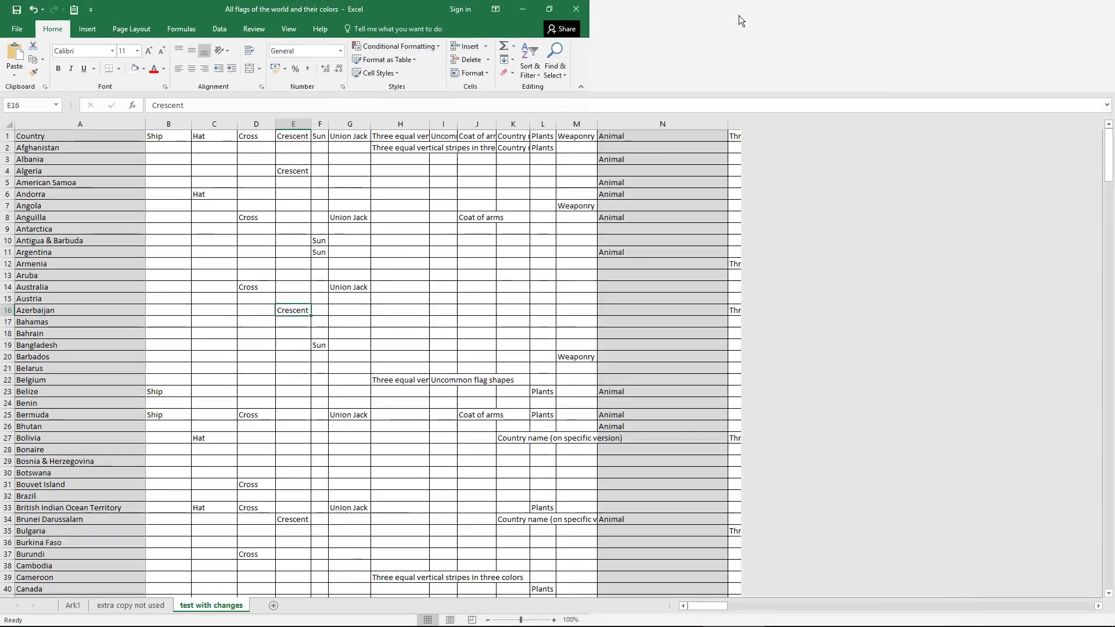
{"action": "left_click", "coordinate": [589, 146]}
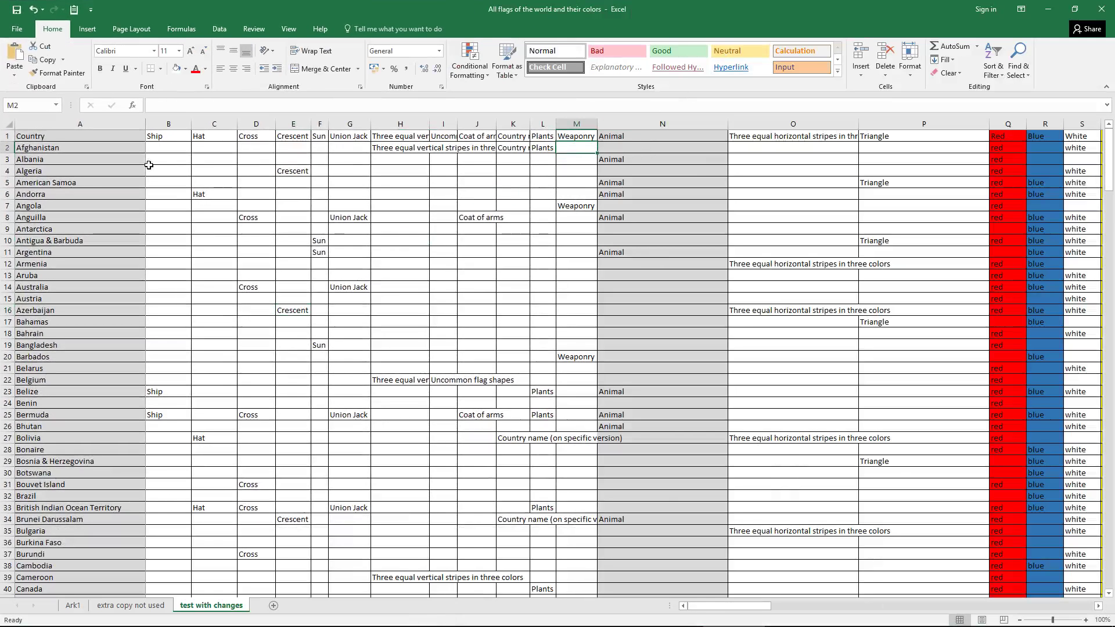
{"action": "left_click", "coordinate": [386, 172]}
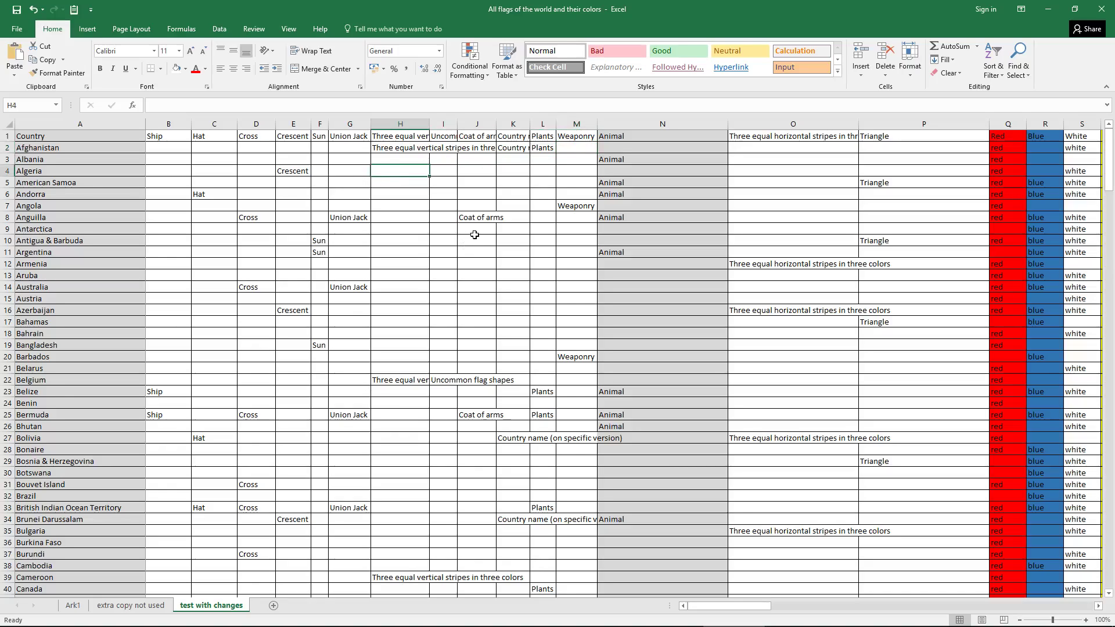
{"action": "scroll", "coordinate": [671, 274], "scroll_direction": "down", "scroll_amount": 2}
{"action": "scroll", "coordinate": [671, 274], "scroll_direction": "up", "scroll_amount": 2}
{"action": "mouse_move", "coordinate": [743, 625]}
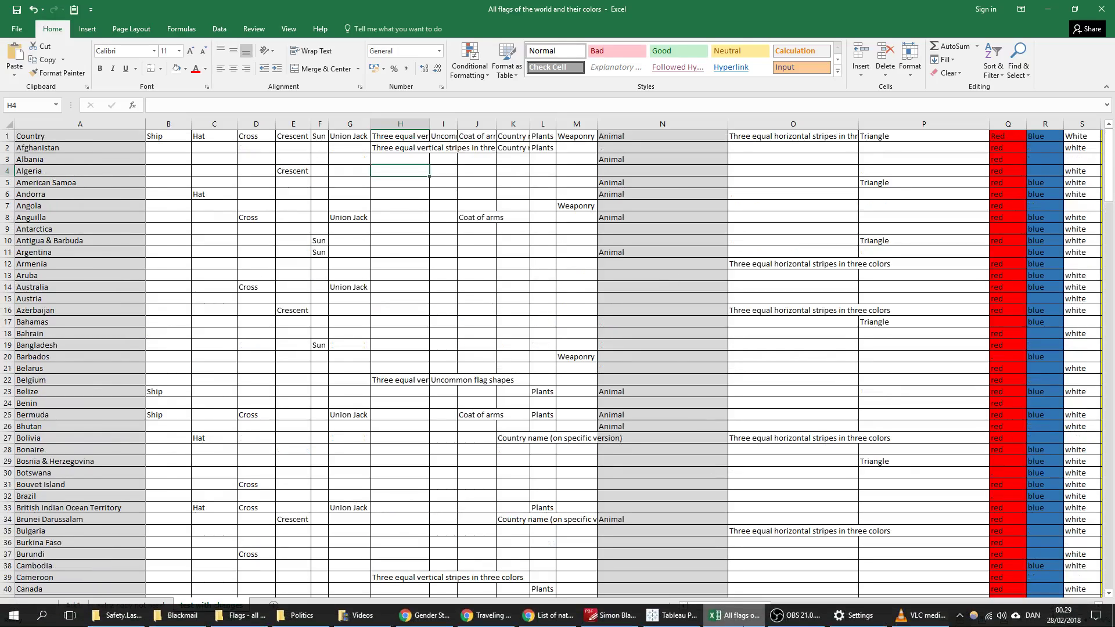
Switch to Tableau and examine the data source's pivoted columns, including the pivot options of Pivot Field Values and the dimensions on Country flag colors
{"action": "left_click", "coordinate": [674, 615]}
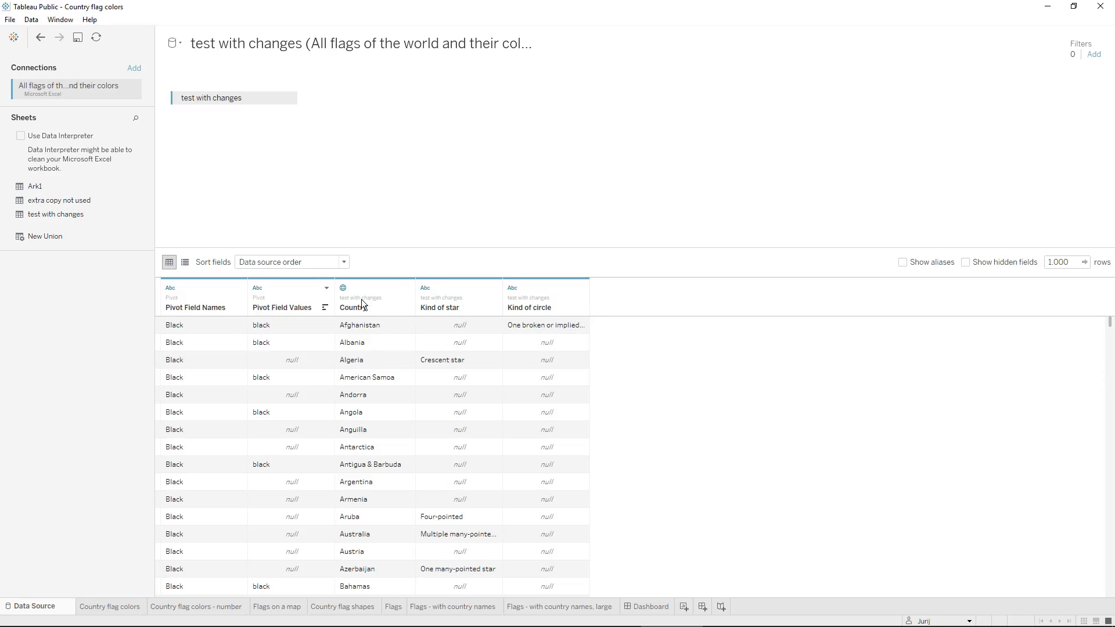
{"action": "right_click", "coordinate": [285, 312]}
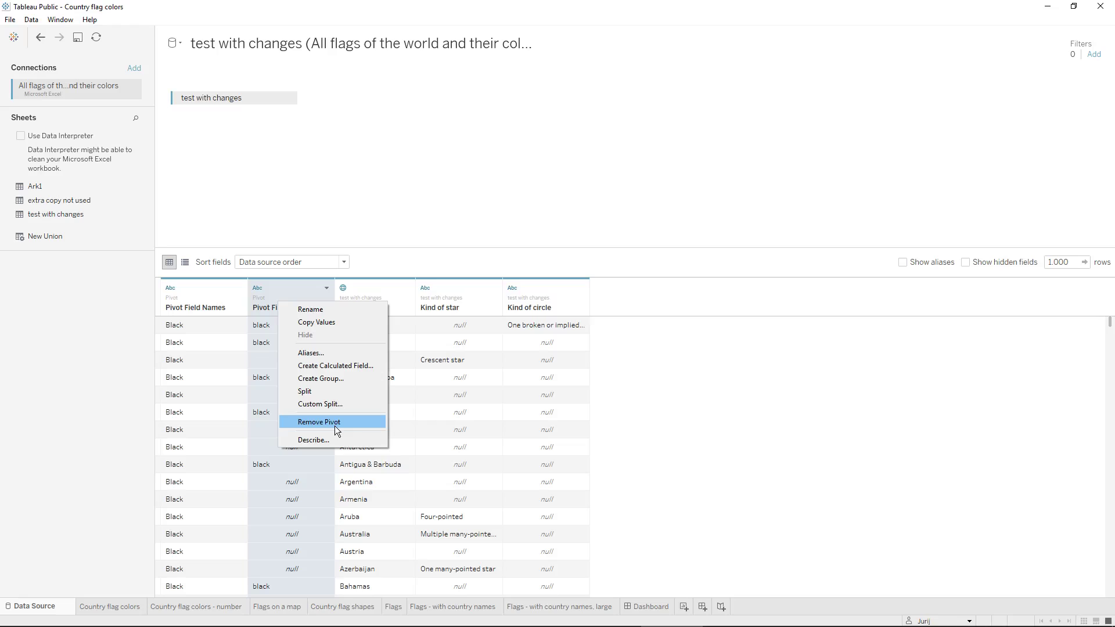
{"action": "key", "text": "Escape"}
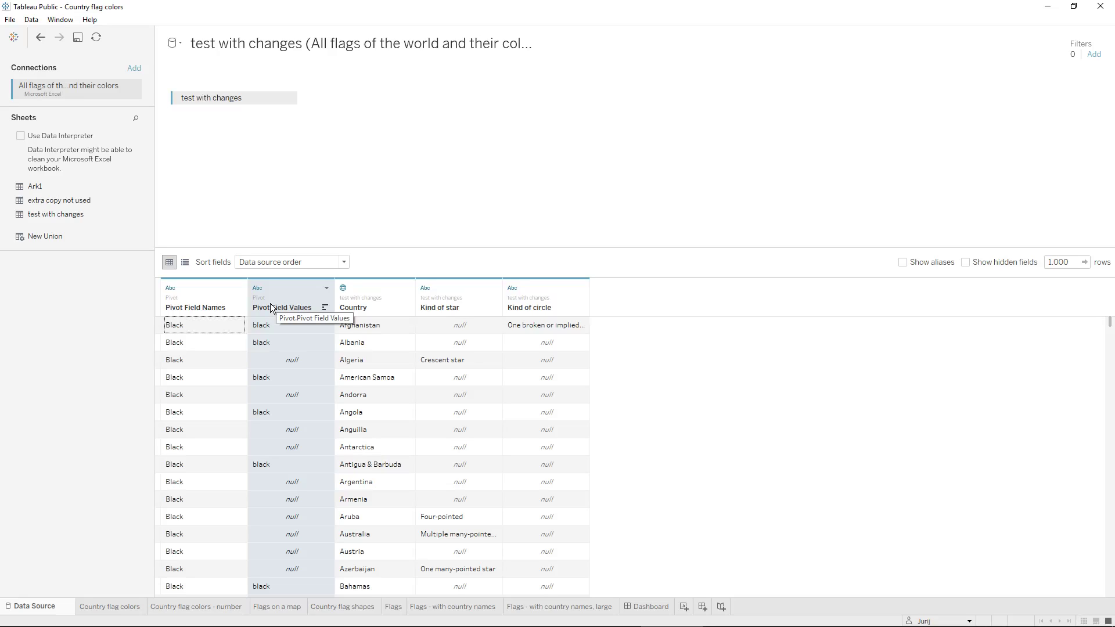
{"action": "left_click", "coordinate": [124, 607]}
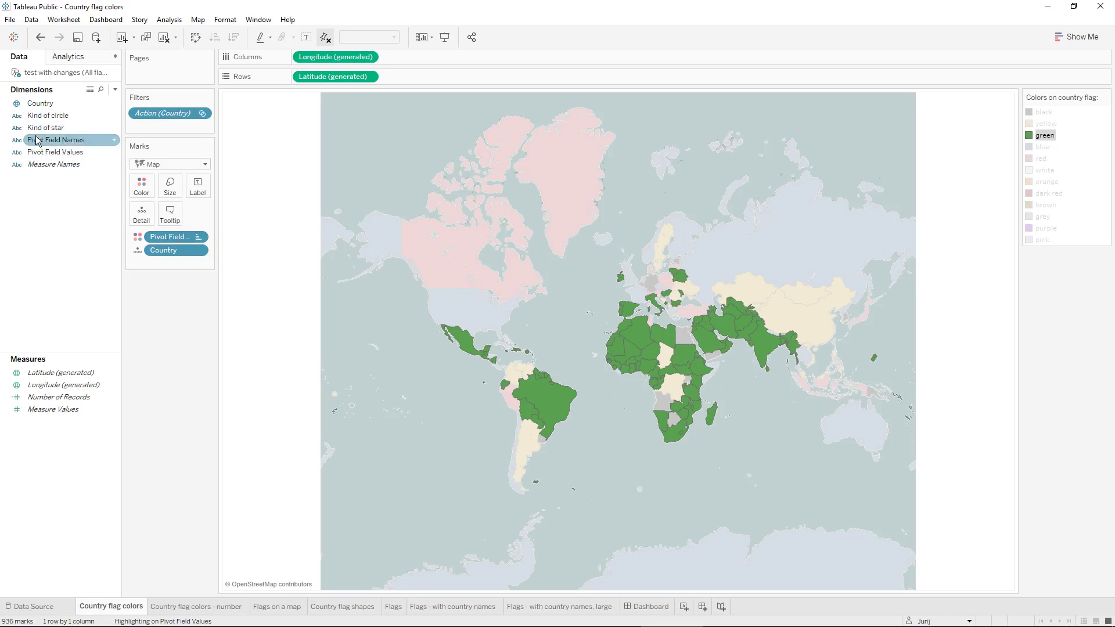
{"action": "left_click", "coordinate": [35, 607]}
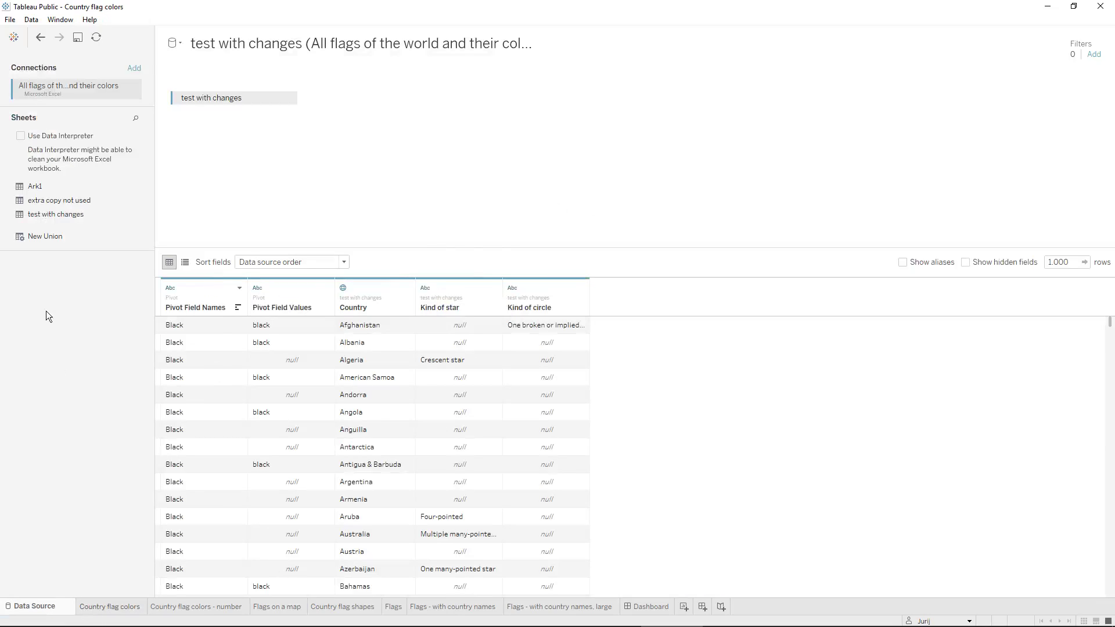
Inspect the geographic role options of the Country dimension on the Country flag colors sheet and clear the map's green highlight
{"action": "left_click", "coordinate": [109, 607]}
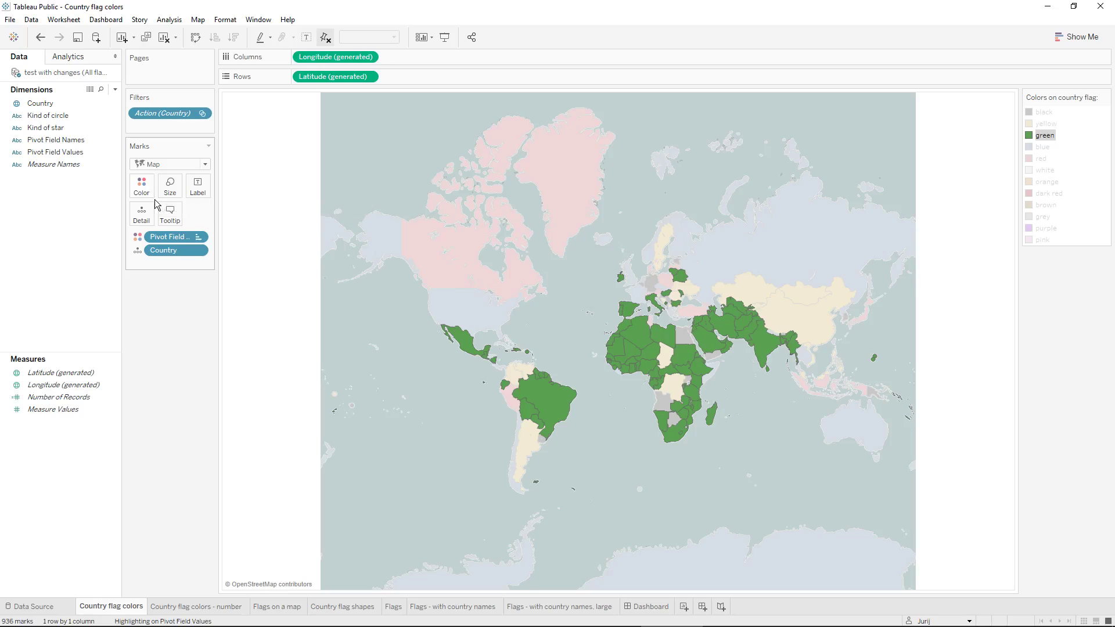
{"action": "left_click", "coordinate": [37, 104]}
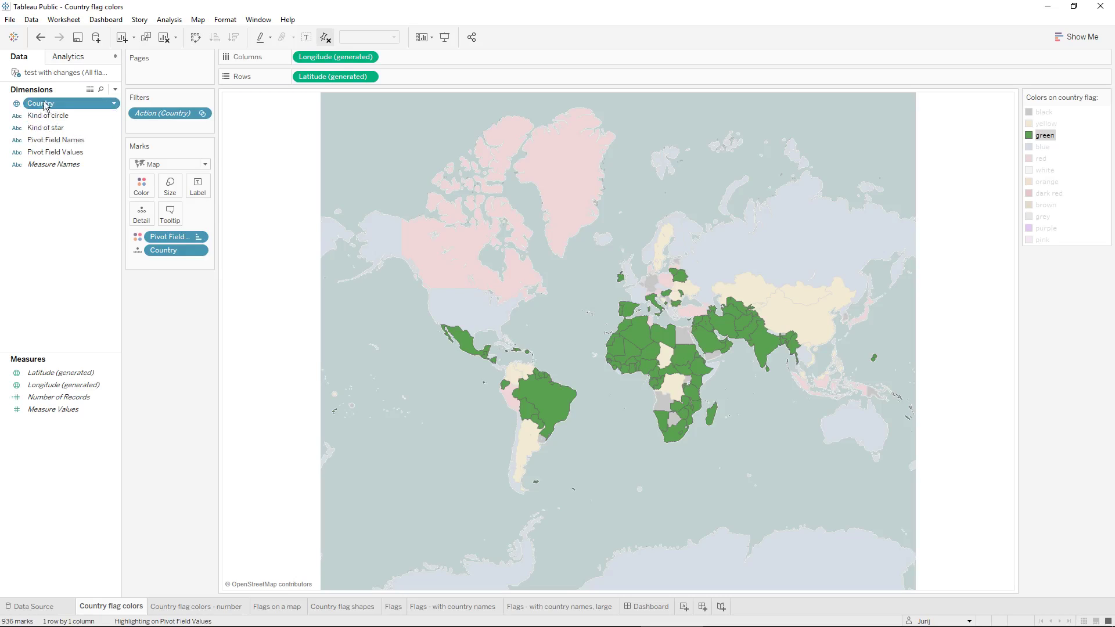
{"action": "right_click", "coordinate": [45, 105]}
{"action": "mouse_move", "coordinate": [116, 240]}
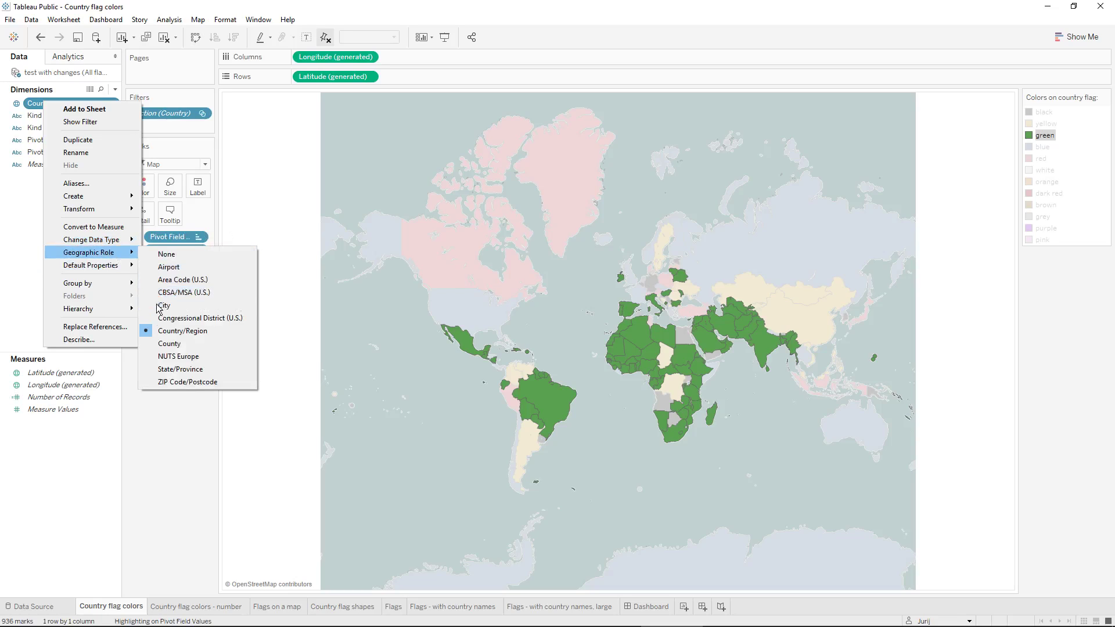
{"action": "left_click", "coordinate": [192, 441]}
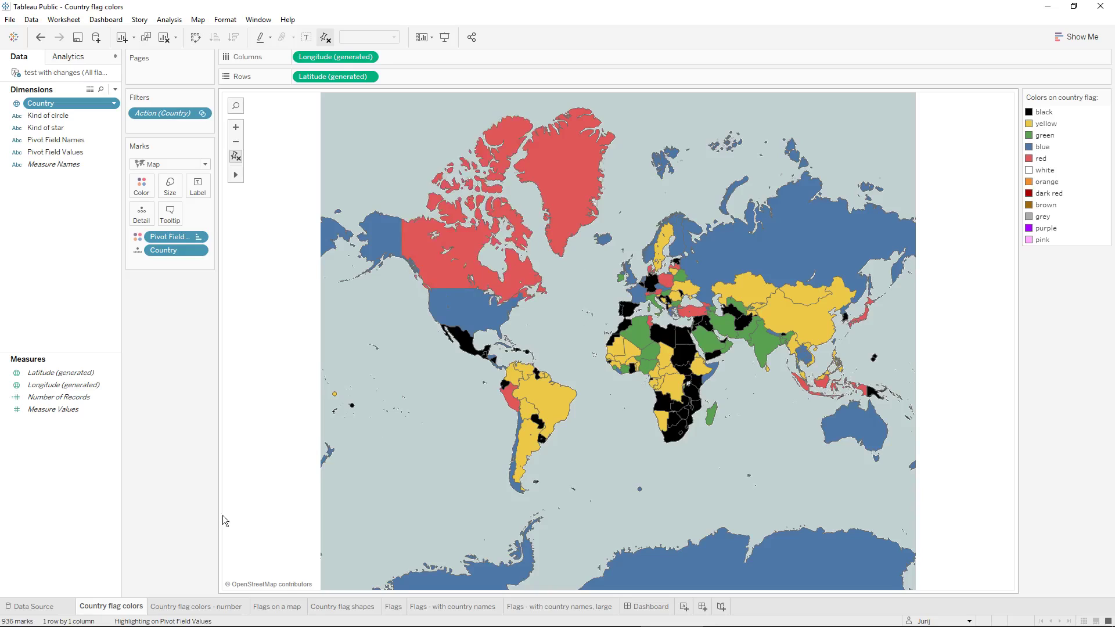
View the Country flag colors - number and Flags on a map sheets, and try to clear the country selection on the dashboard
{"action": "left_click", "coordinate": [197, 607]}
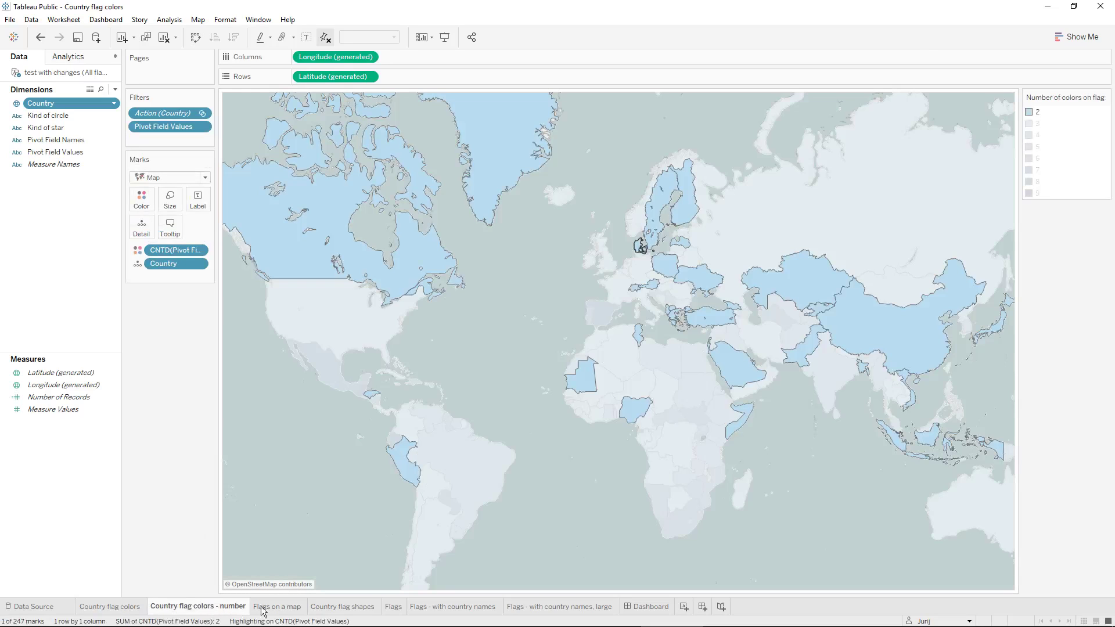
{"action": "left_click", "coordinate": [261, 610]}
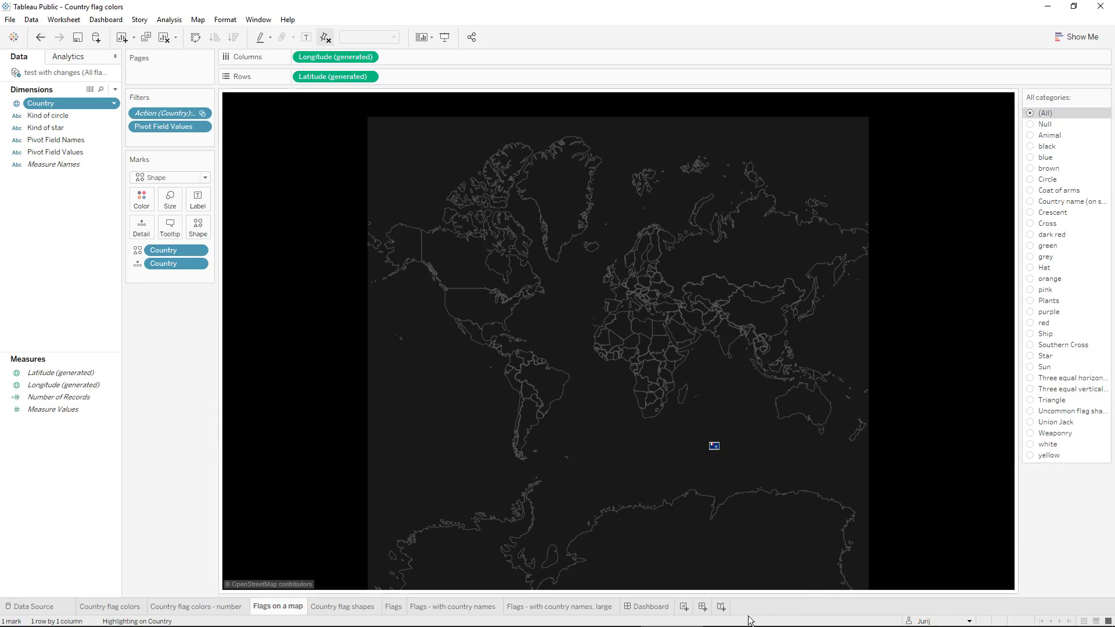
{"action": "left_click", "coordinate": [659, 610]}
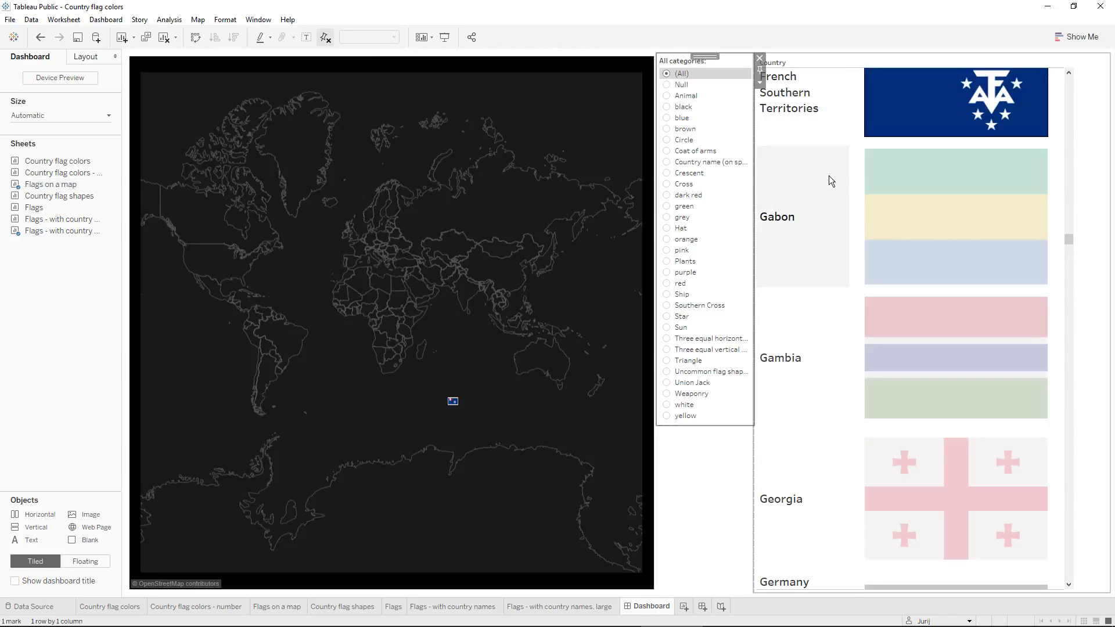
{"action": "left_click", "coordinate": [852, 168]}
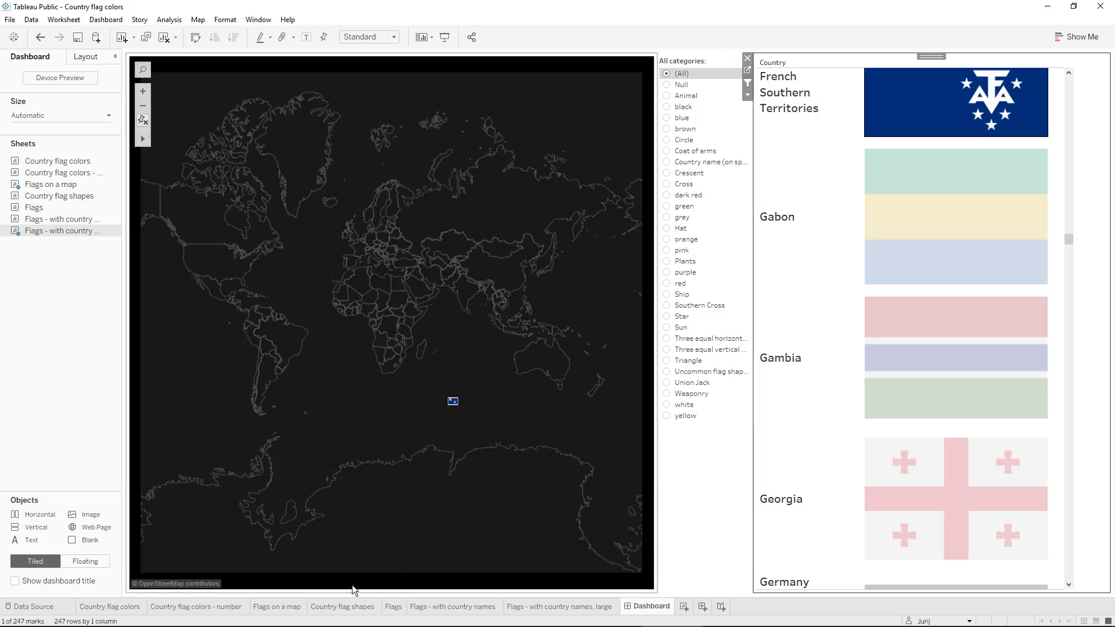
{"action": "left_click", "coordinate": [337, 608]}
{"action": "left_click", "coordinate": [288, 610]}
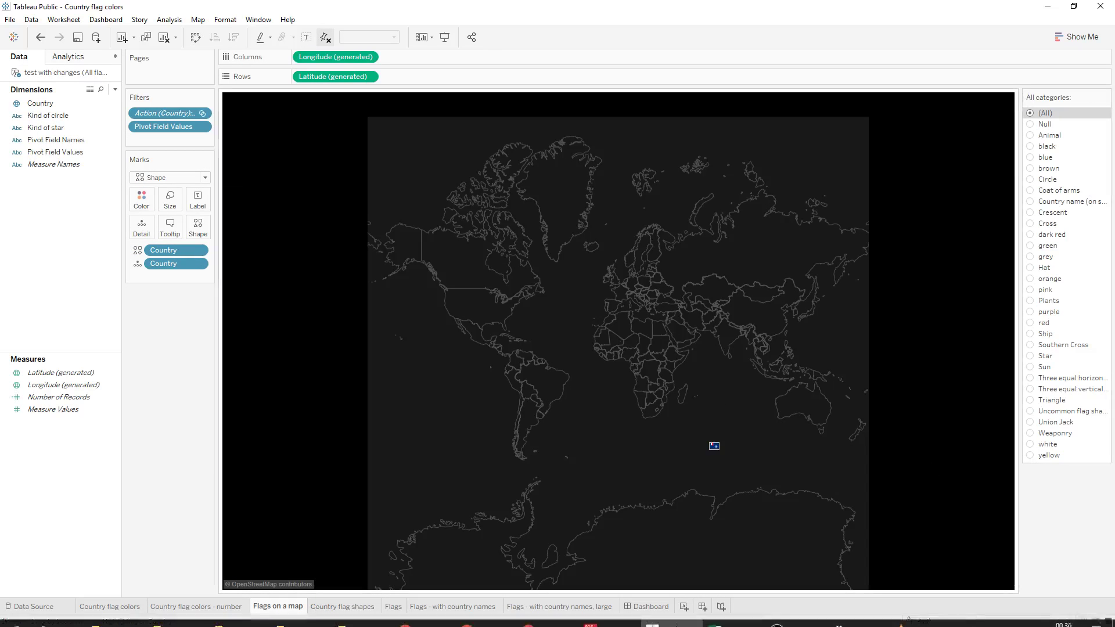
Clear the French Southern Territories selection in the dashboard's flag list and return to the Flags on a map sheet
{"action": "left_click", "coordinate": [650, 606]}
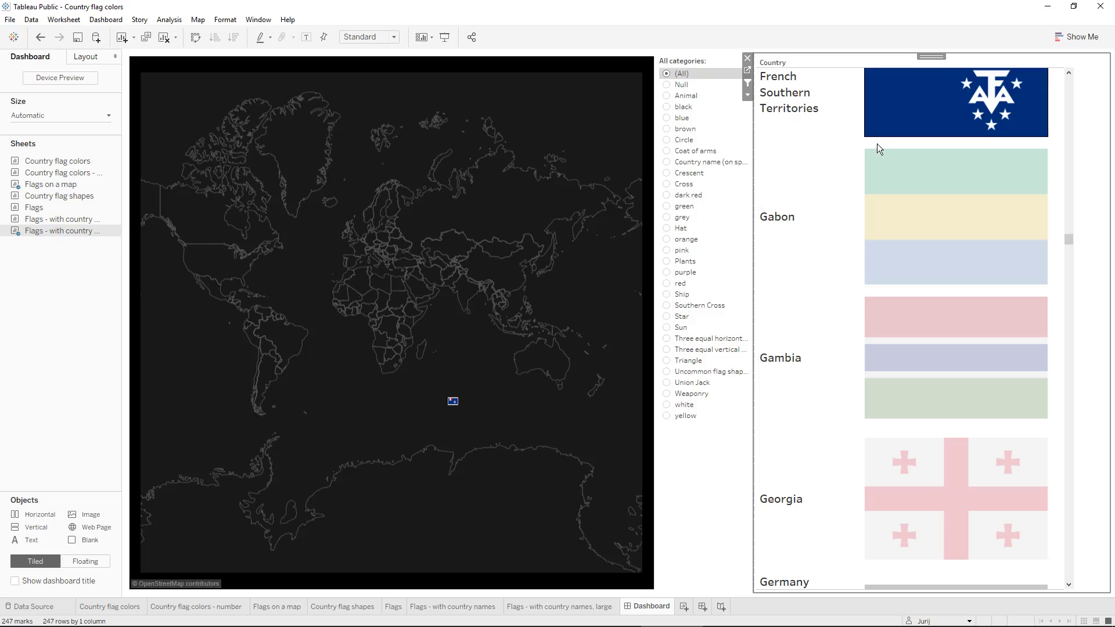
{"action": "left_click", "coordinate": [843, 145]}
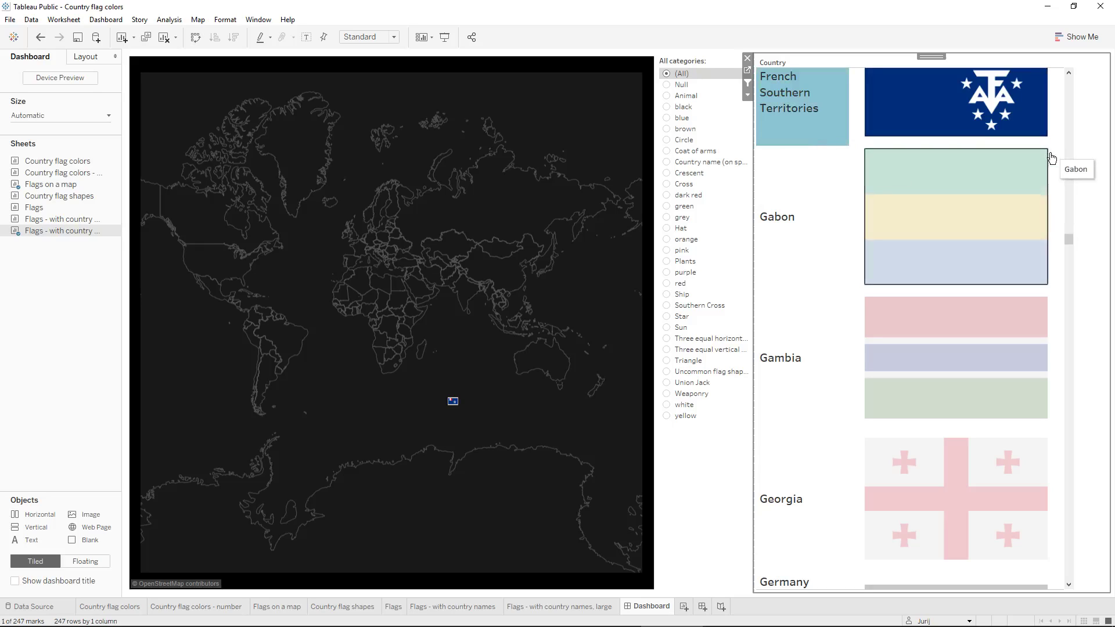
{"action": "left_click", "coordinate": [1075, 162]}
{"action": "mouse_move", "coordinate": [360, 591]}
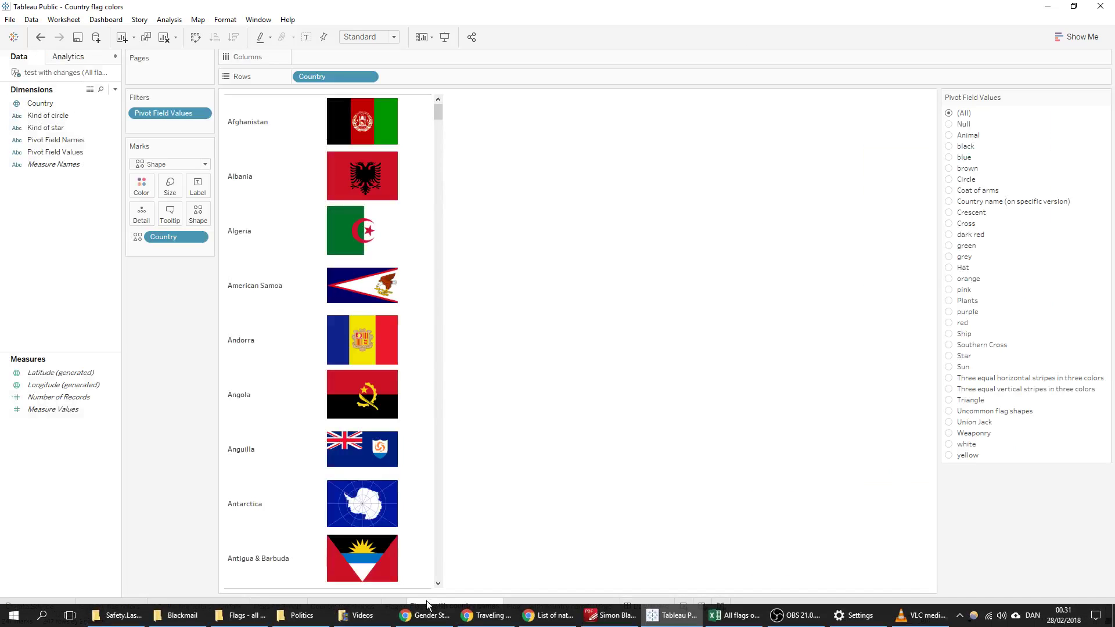
{"action": "left_click", "coordinate": [313, 607]}
{"action": "left_click", "coordinate": [277, 606]}
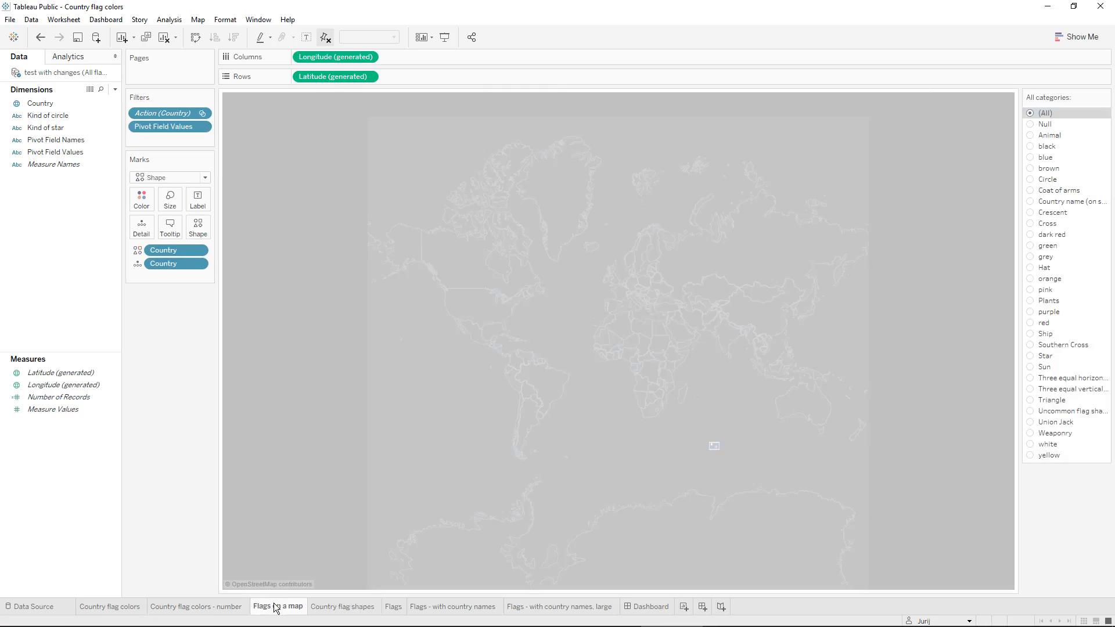
Open the shape settings for Country and compare the Flags - all flags palette with the flag image folder in File Explorer
{"action": "mouse_move", "coordinate": [648, 614]}
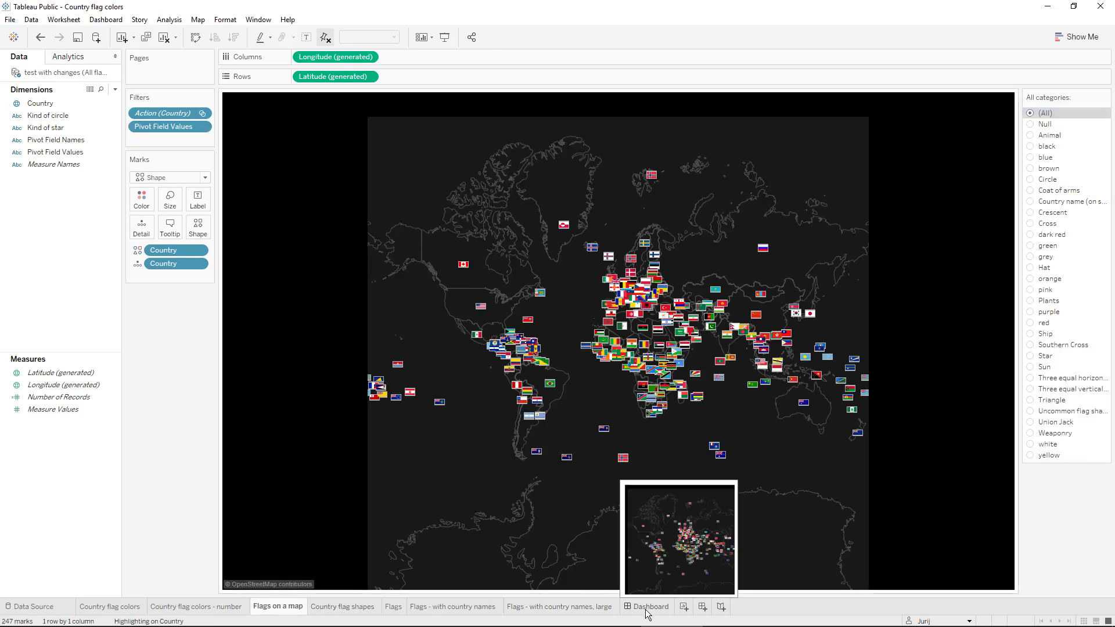
{"action": "mouse_move", "coordinate": [548, 347]}
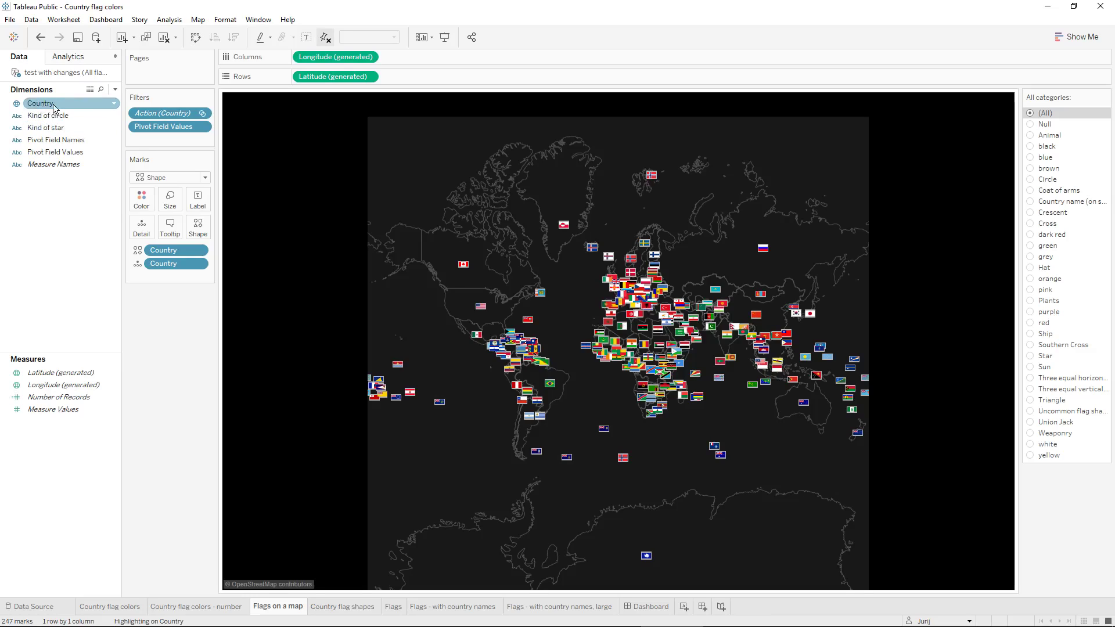
{"action": "left_click", "coordinate": [198, 238]}
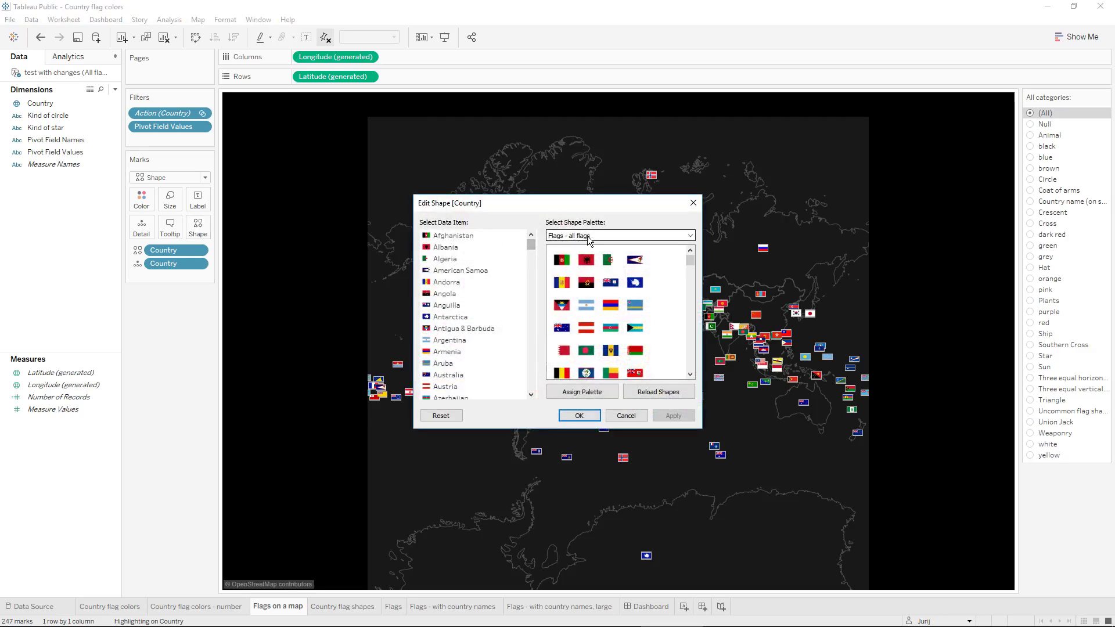
{"action": "left_click", "coordinate": [588, 236]}
{"action": "left_click", "coordinate": [589, 237]}
{"action": "left_click", "coordinate": [591, 237]}
{"action": "left_click", "coordinate": [591, 237]}
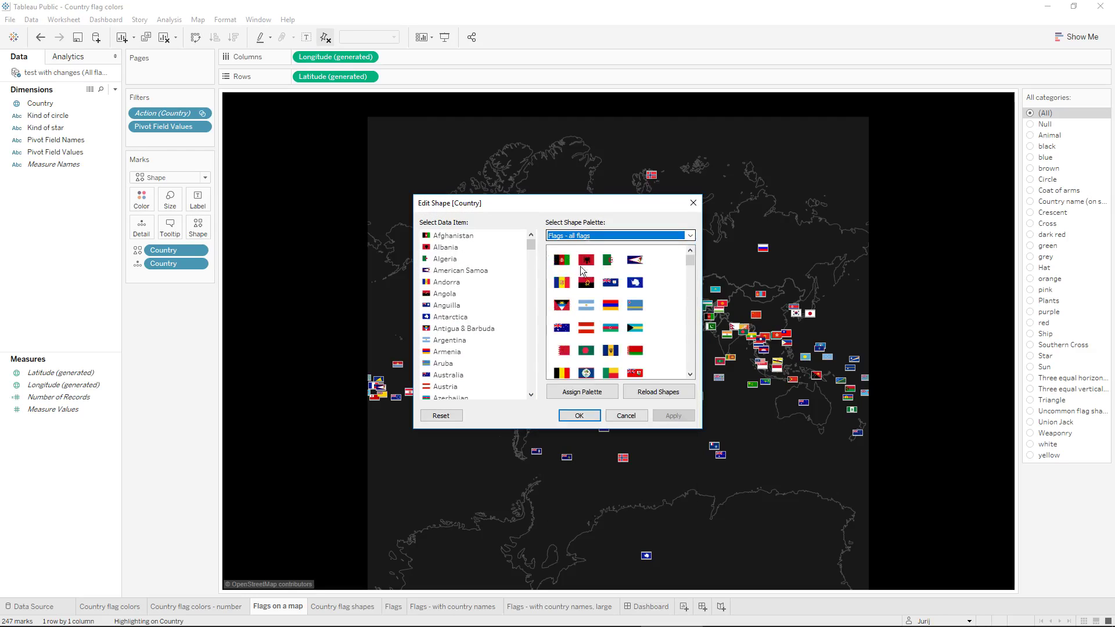
{"action": "left_click", "coordinate": [262, 617]}
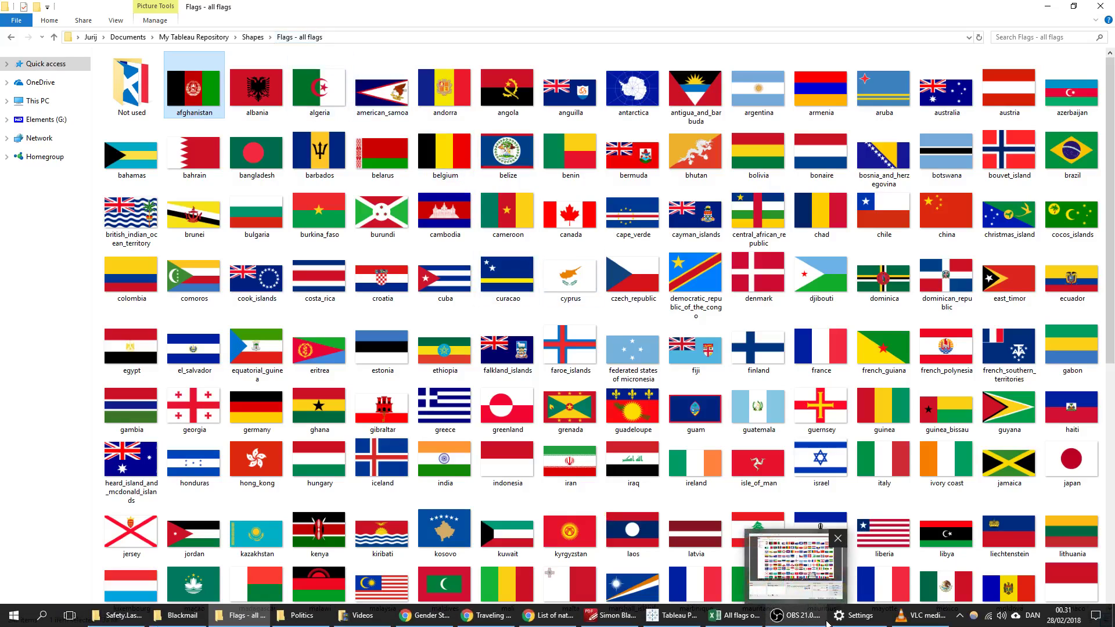
{"action": "left_click", "coordinate": [671, 616]}
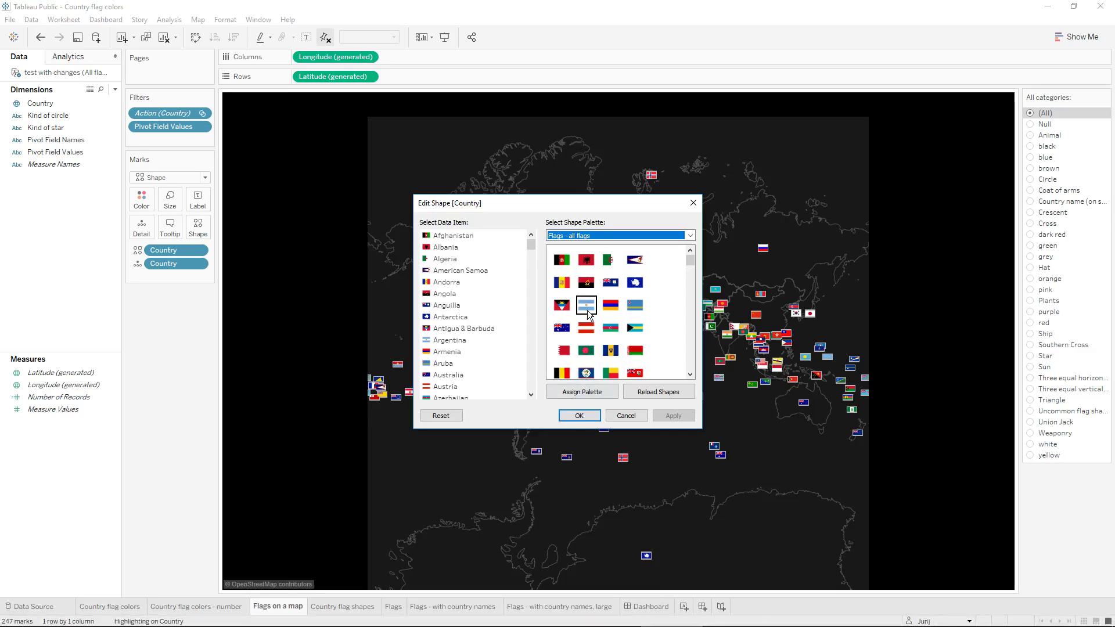
Reload the shapes of the Flags - all flags palette and pick the Albanian flag shape
{"action": "left_click", "coordinate": [659, 393]}
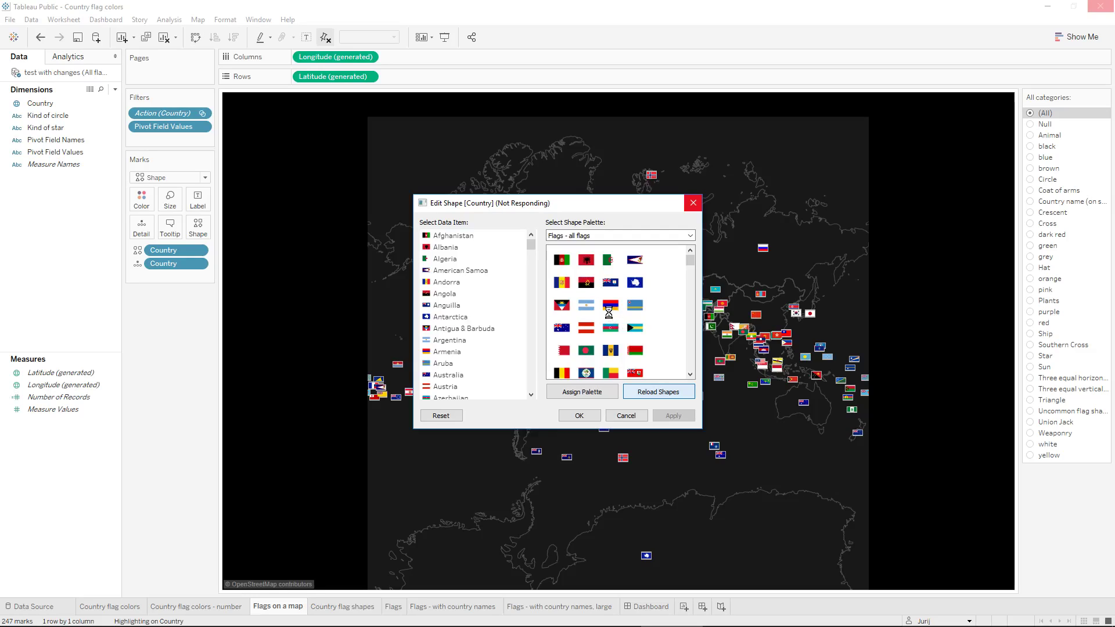
{"action": "left_click", "coordinate": [587, 283]}
{"action": "left_click", "coordinate": [579, 266]}
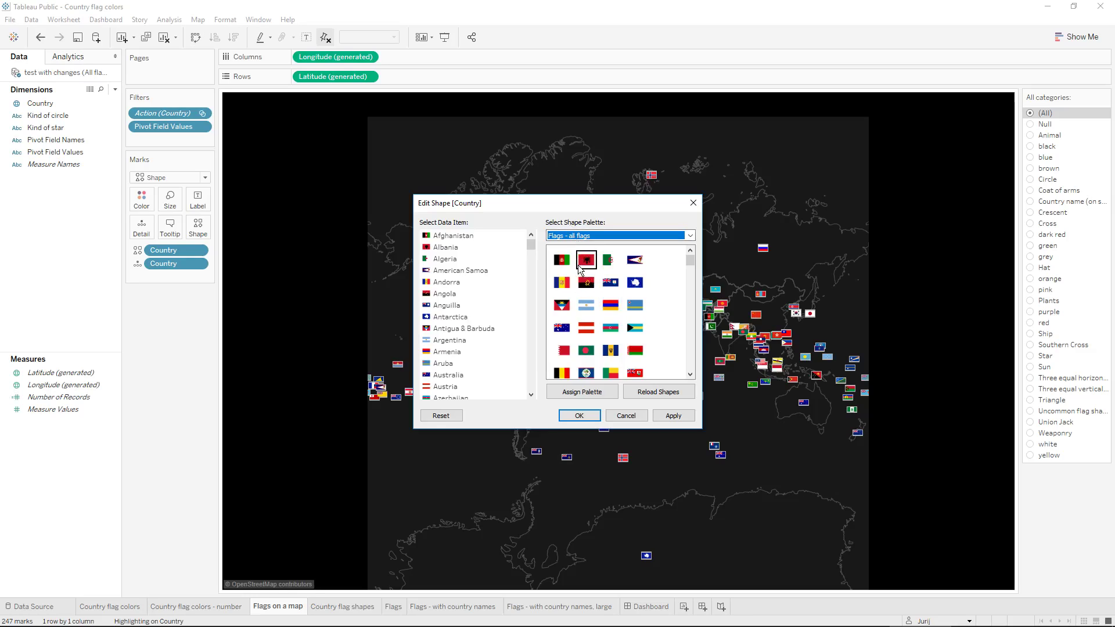
{"action": "mouse_move", "coordinate": [691, 257]}
{"action": "left_mouse_down"}
{"action": "mouse_move", "coordinate": [683, 388]}
{"action": "mouse_move", "coordinate": [675, 242]}
{"action": "left_mouse_up"}
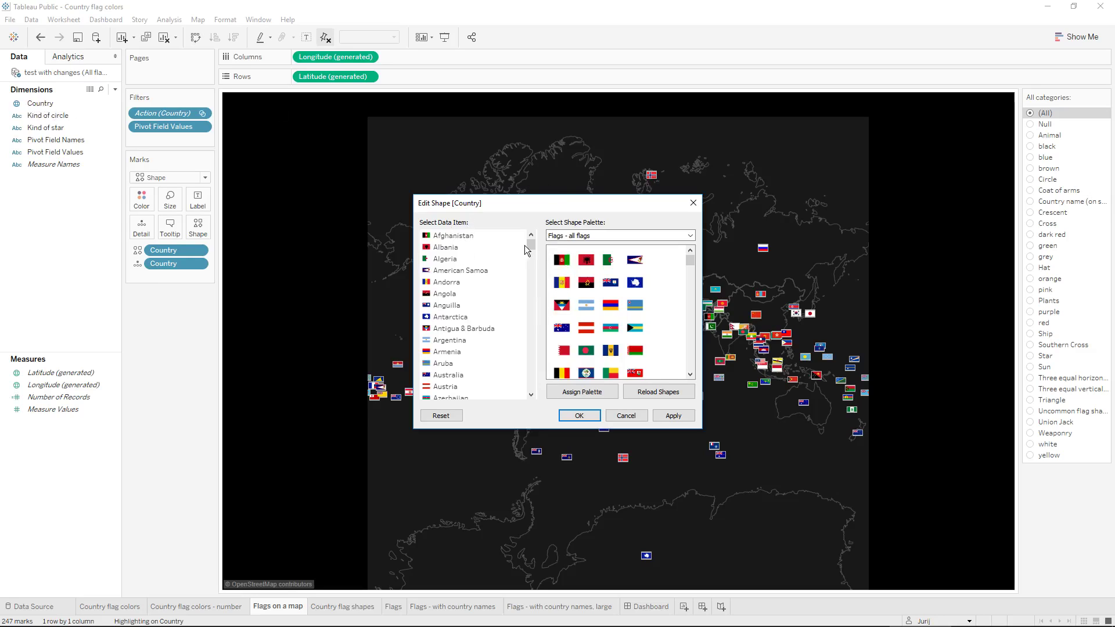
Switch to Excel to scan down the Country column, and return to the shape settings in Tableau
{"action": "left_click", "coordinate": [674, 616]}
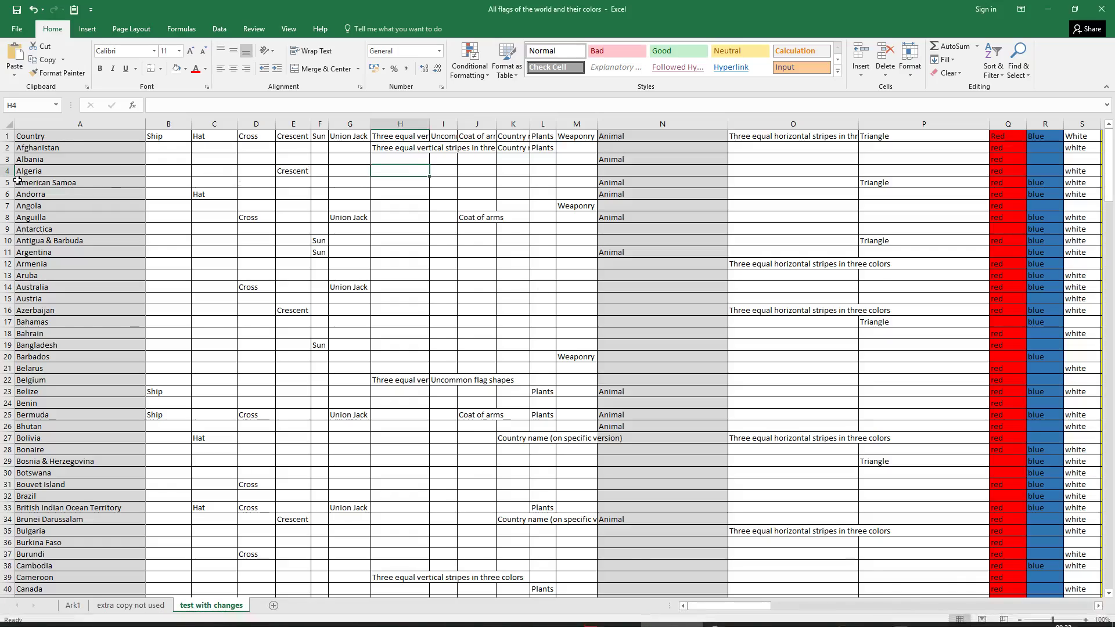
{"action": "scroll", "coordinate": [17, 180], "scroll_direction": "down", "scroll_amount": 11}
{"action": "mouse_move", "coordinate": [887, 624]}
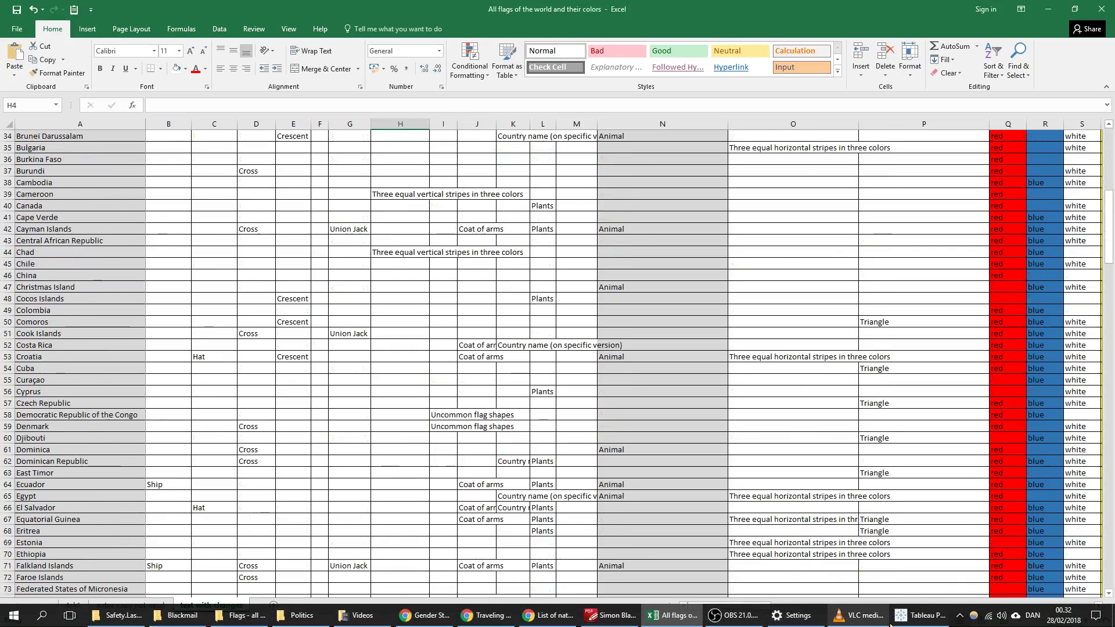
{"action": "left_click", "coordinate": [920, 616]}
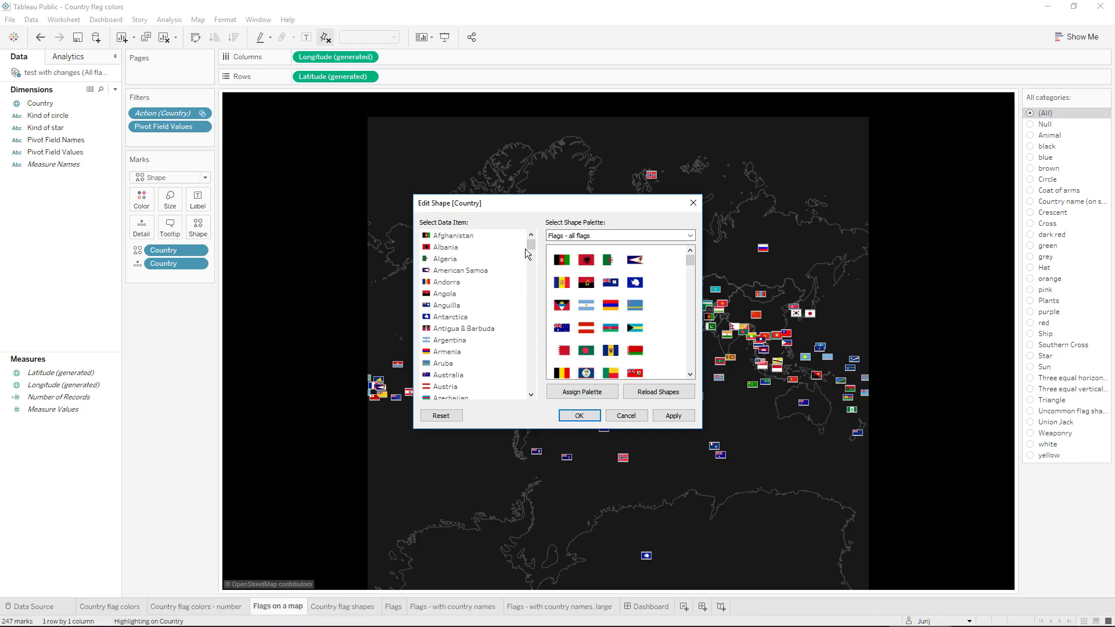
View the flag image folder in File Explorer, and switch to Excel to select Algeria in the Country column
{"action": "mouse_move", "coordinate": [530, 249]}
{"action": "left_mouse_down"}
{"action": "mouse_move", "coordinate": [534, 407]}
{"action": "mouse_move", "coordinate": [528, 238]}
{"action": "left_mouse_up"}
{"action": "mouse_move", "coordinate": [347, 624]}
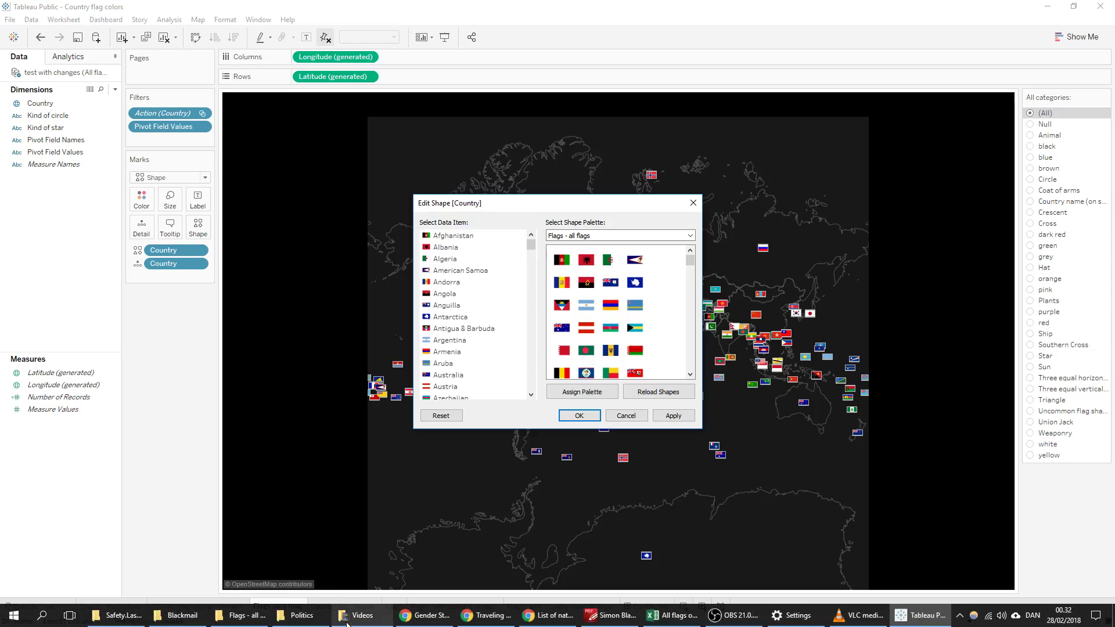
{"action": "left_click", "coordinate": [241, 615]}
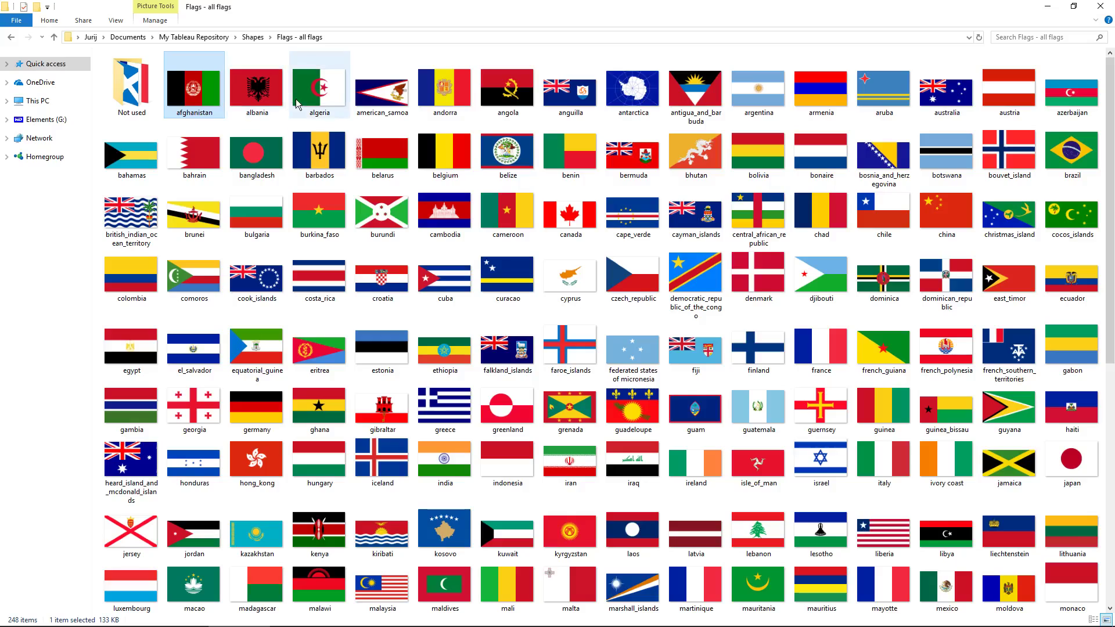
{"action": "mouse_move", "coordinate": [735, 623]}
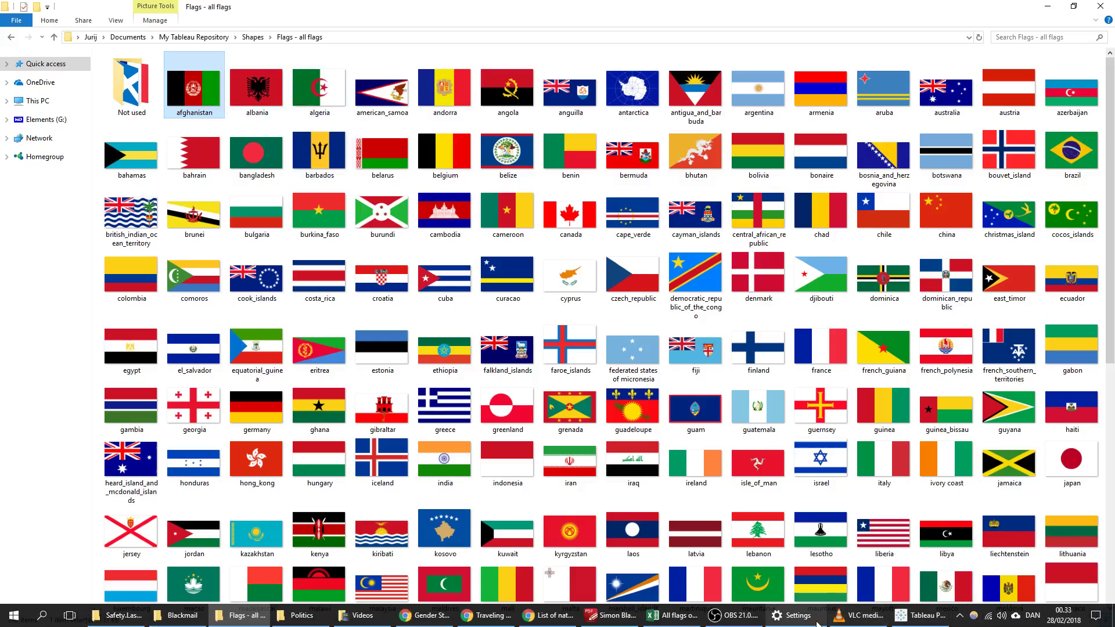
{"action": "left_click", "coordinate": [692, 622]}
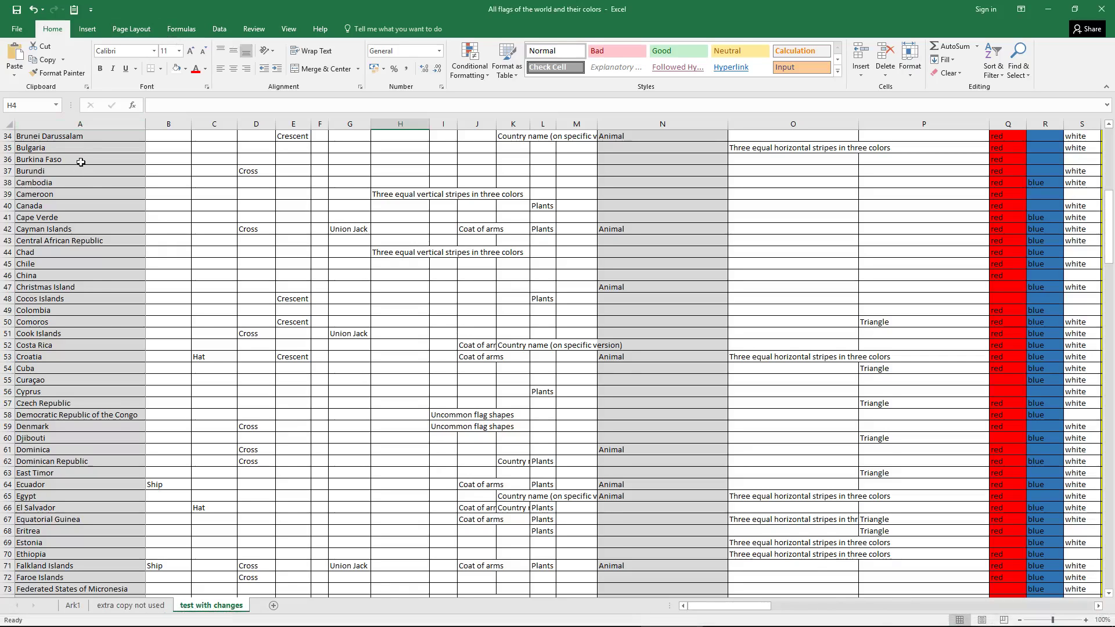
{"action": "scroll", "coordinate": [68, 143], "scroll_direction": "up", "scroll_amount": 2}
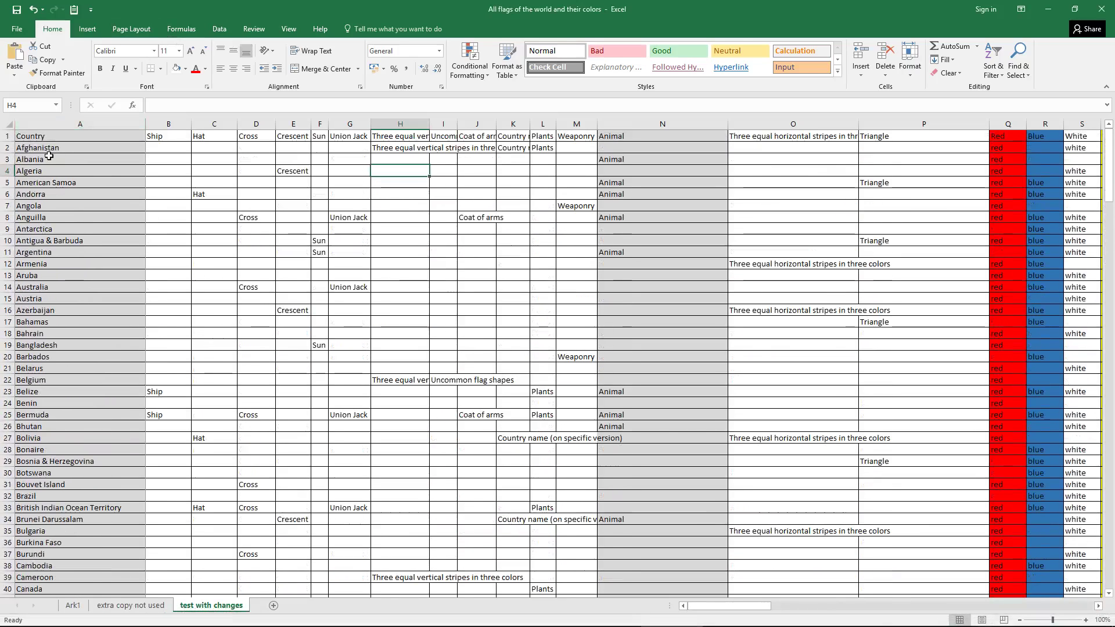
{"action": "left_click", "coordinate": [50, 163]}
{"action": "left_click", "coordinate": [49, 169]}
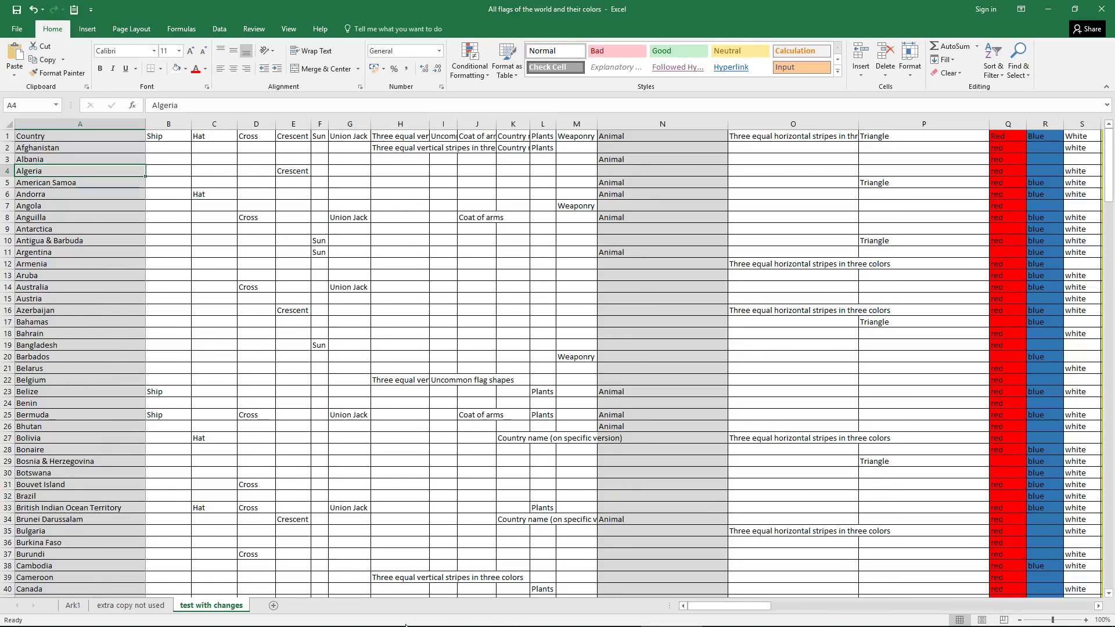
Revisit the flag image folder in File Explorer, and return to Tableau to cancel the Country shape settings
{"action": "mouse_move", "coordinate": [378, 612]}
{"action": "left_click", "coordinate": [241, 615]}
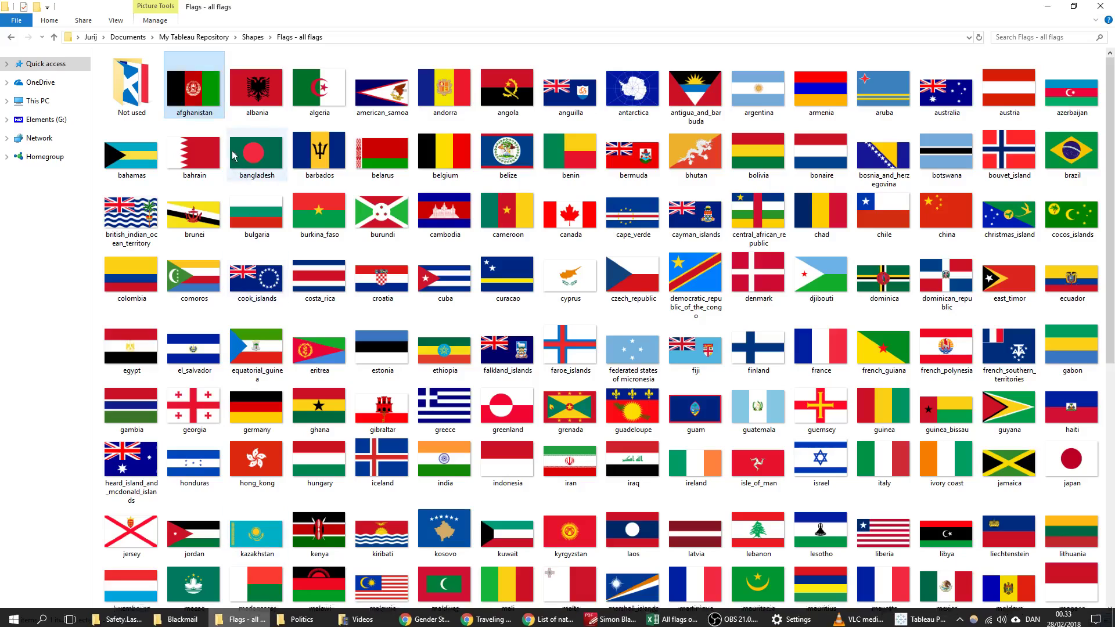
{"action": "left_click", "coordinate": [1064, 616]}
{"action": "left_click", "coordinate": [920, 615]}
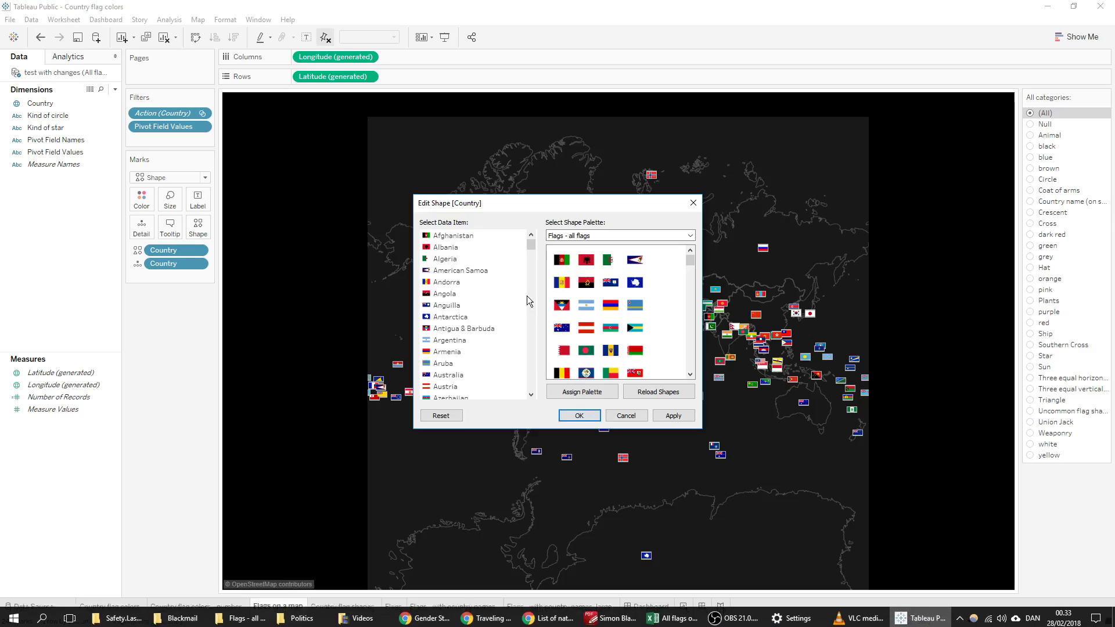
{"action": "left_click", "coordinate": [625, 415]}
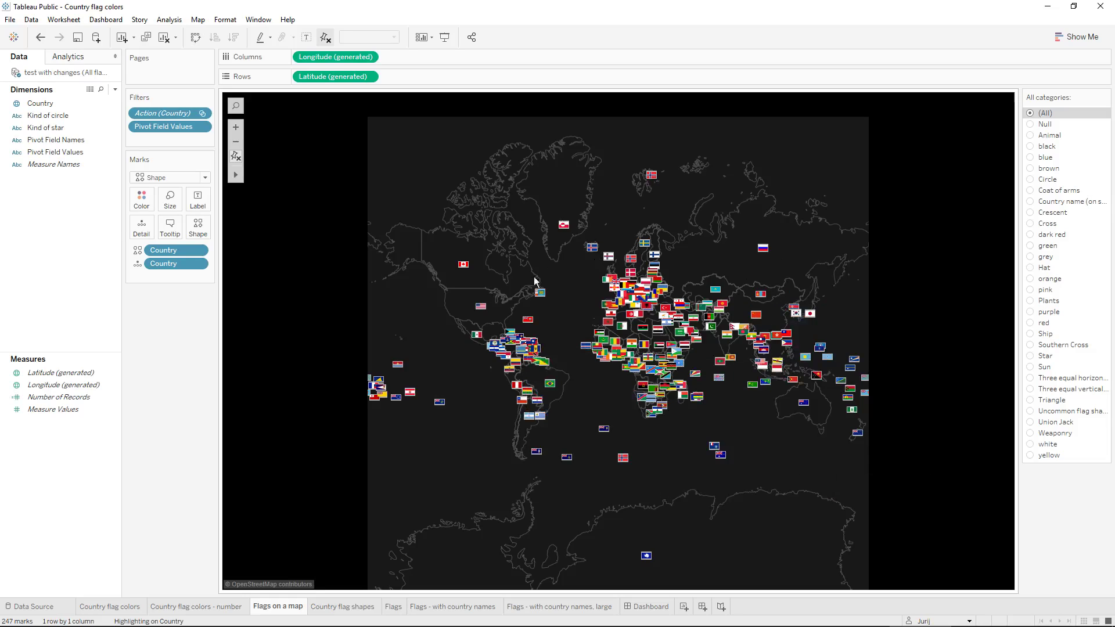
Preview the Flags - with country names, large sheet and open the Country flag shapes sheet
{"action": "mouse_move", "coordinate": [484, 314]}
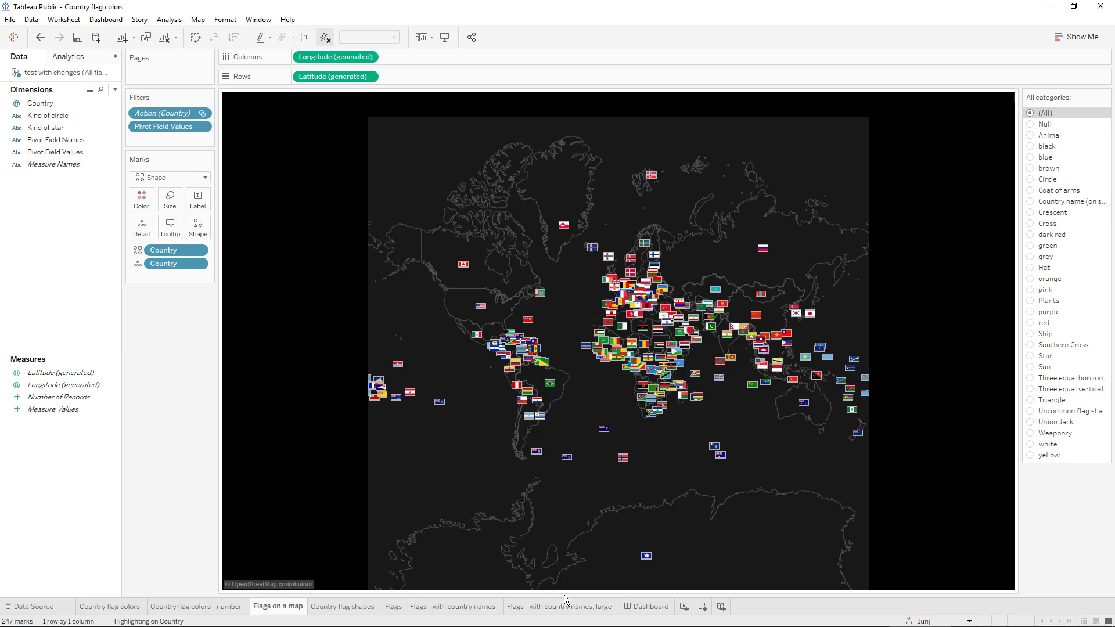
{"action": "mouse_move", "coordinate": [570, 619]}
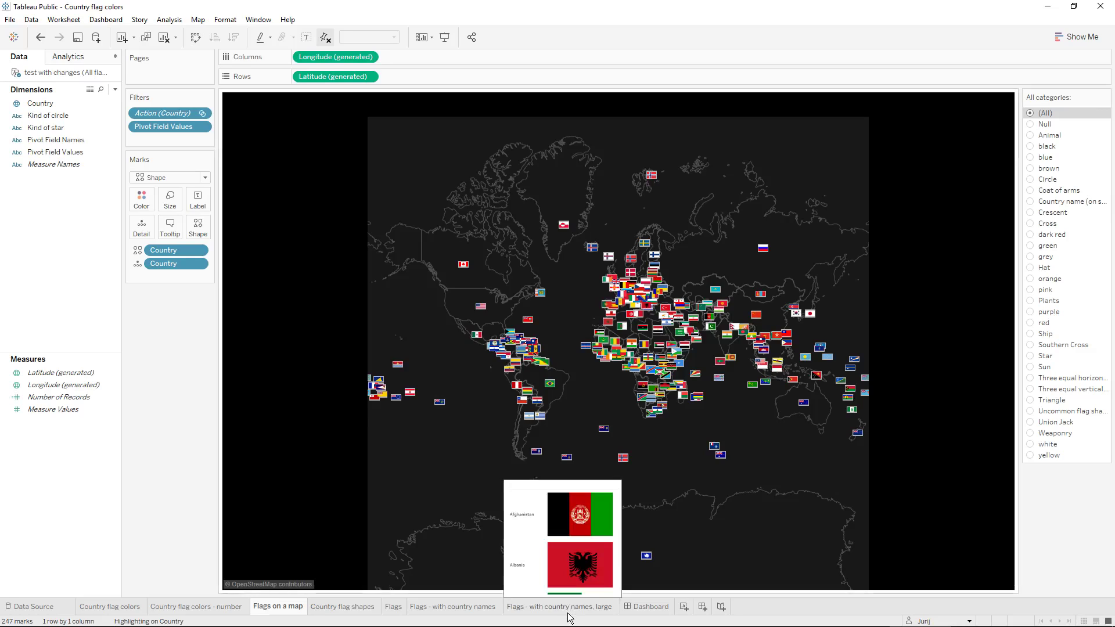
{"action": "left_click_drag", "start_coordinate": [585, 323], "coordinate": [567, 297]}
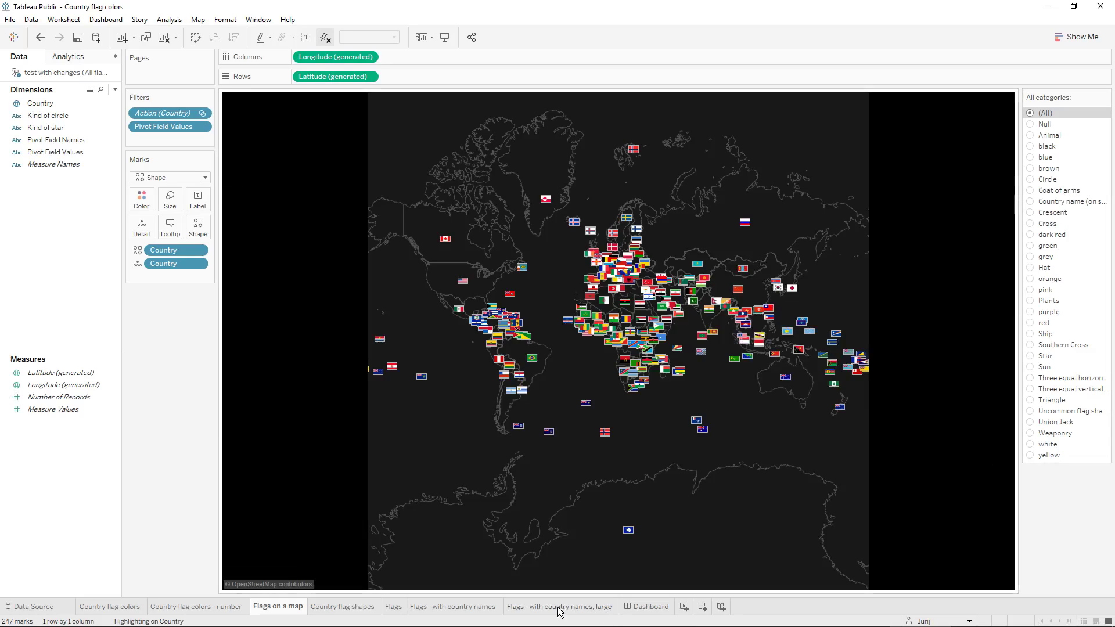
{"action": "left_click", "coordinate": [347, 607]}
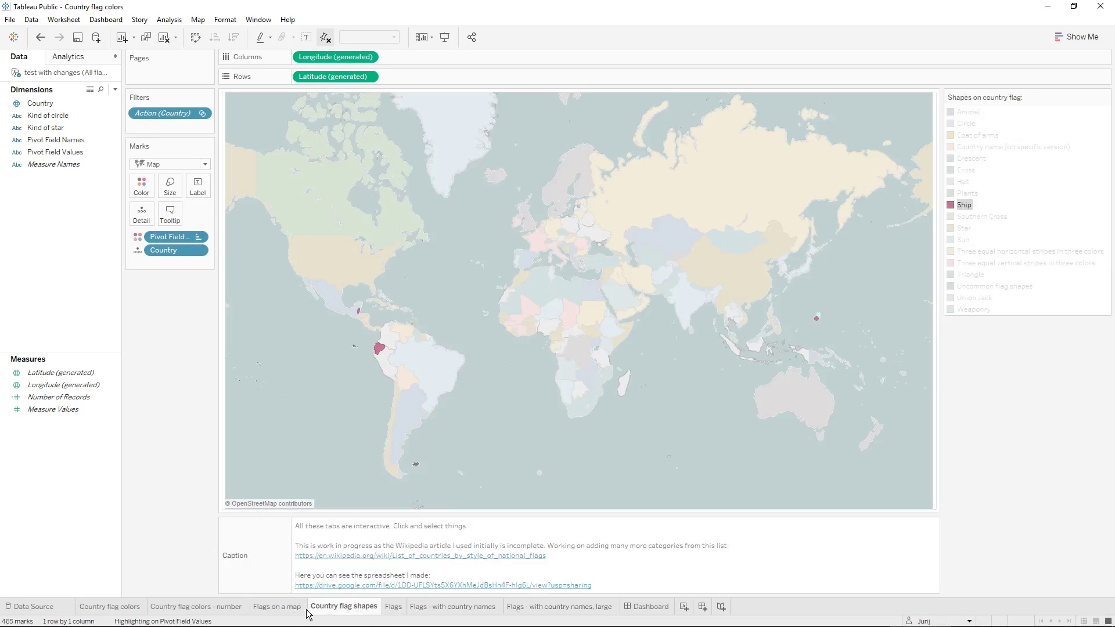
{"action": "left_click", "coordinate": [302, 609]}
{"action": "left_click", "coordinate": [342, 607]}
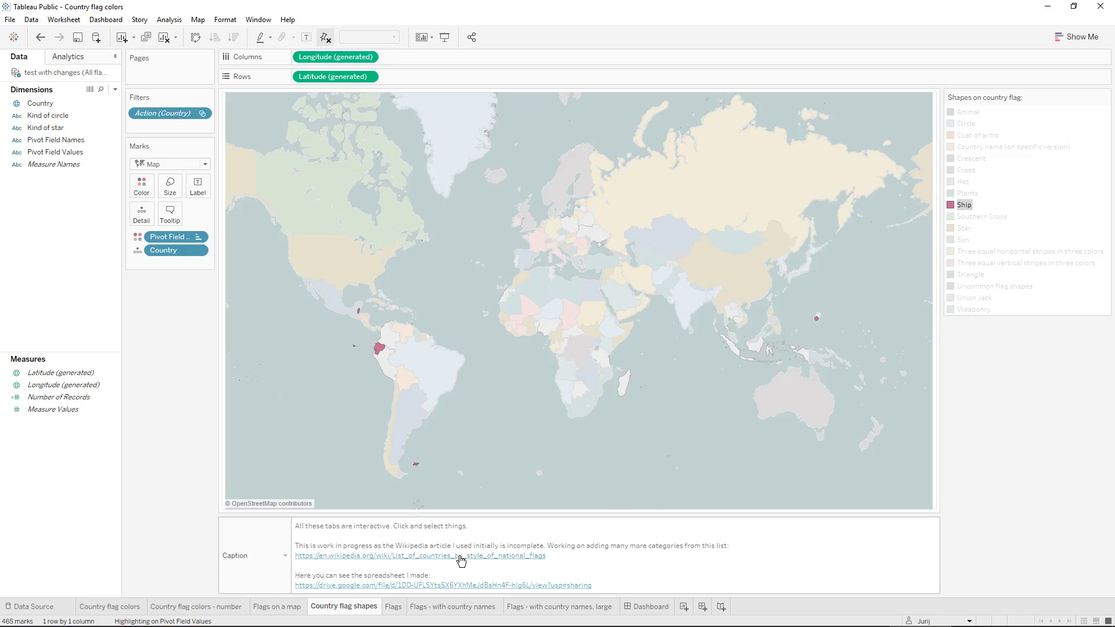
Switch to the browser and download the published Country flag colors visualization as a Tableau Workbook
{"action": "left_click", "coordinate": [546, 615]}
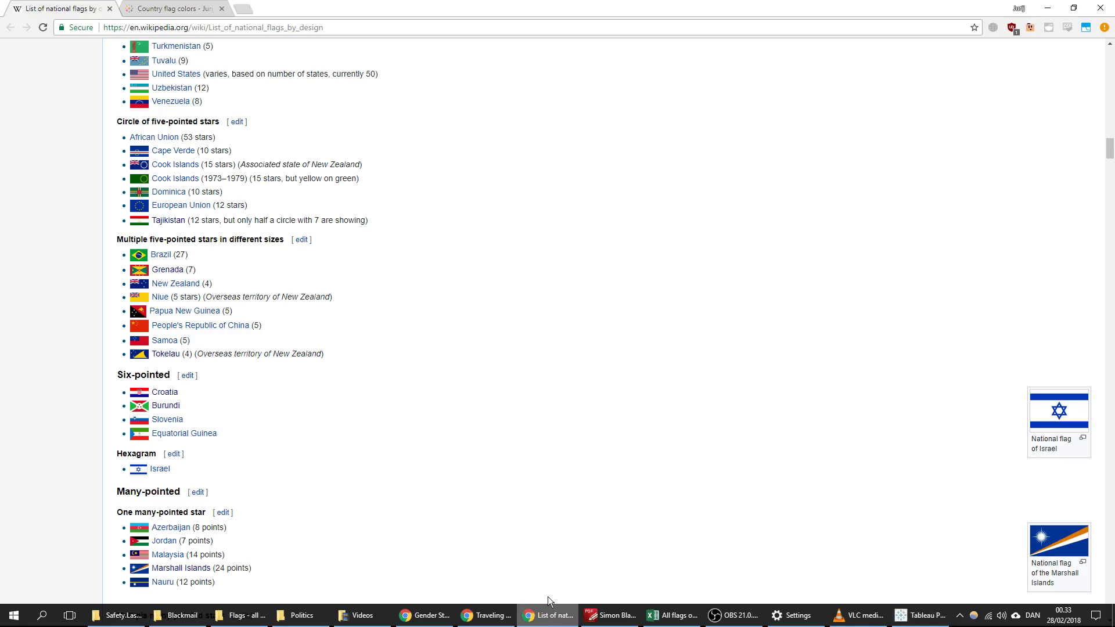
{"action": "left_click", "coordinate": [186, 9]}
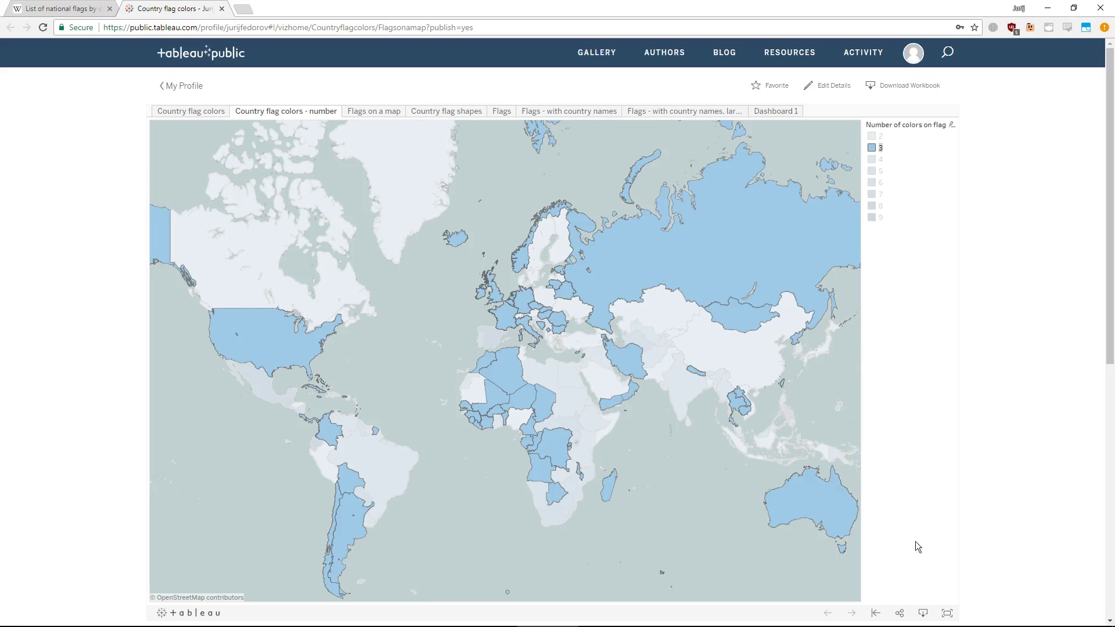
{"action": "left_click", "coordinate": [923, 613]}
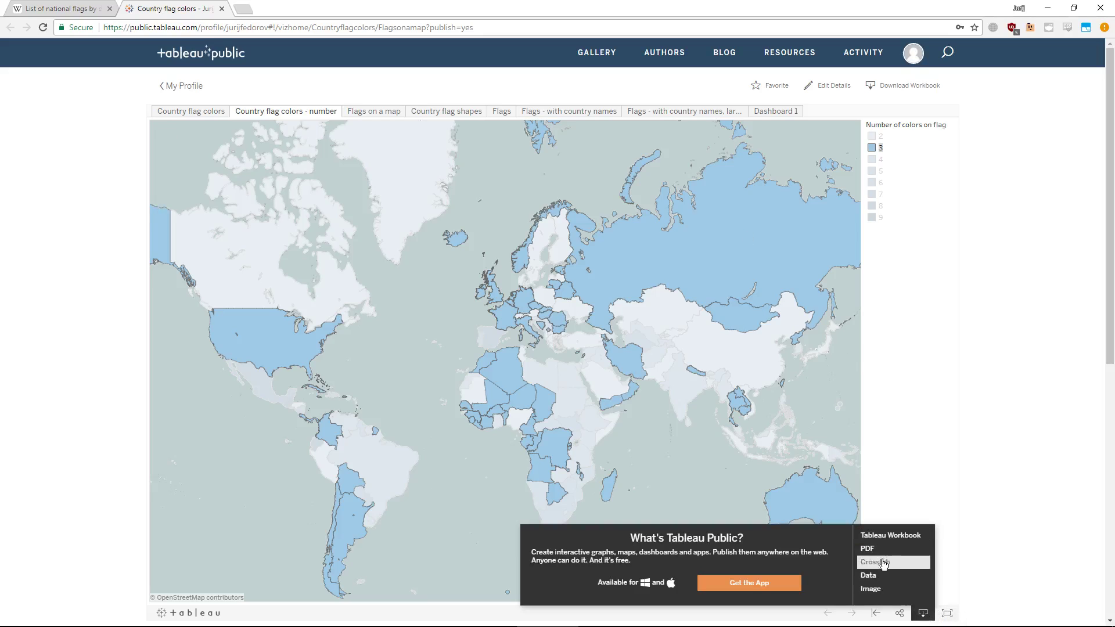
{"action": "left_click", "coordinate": [885, 541]}
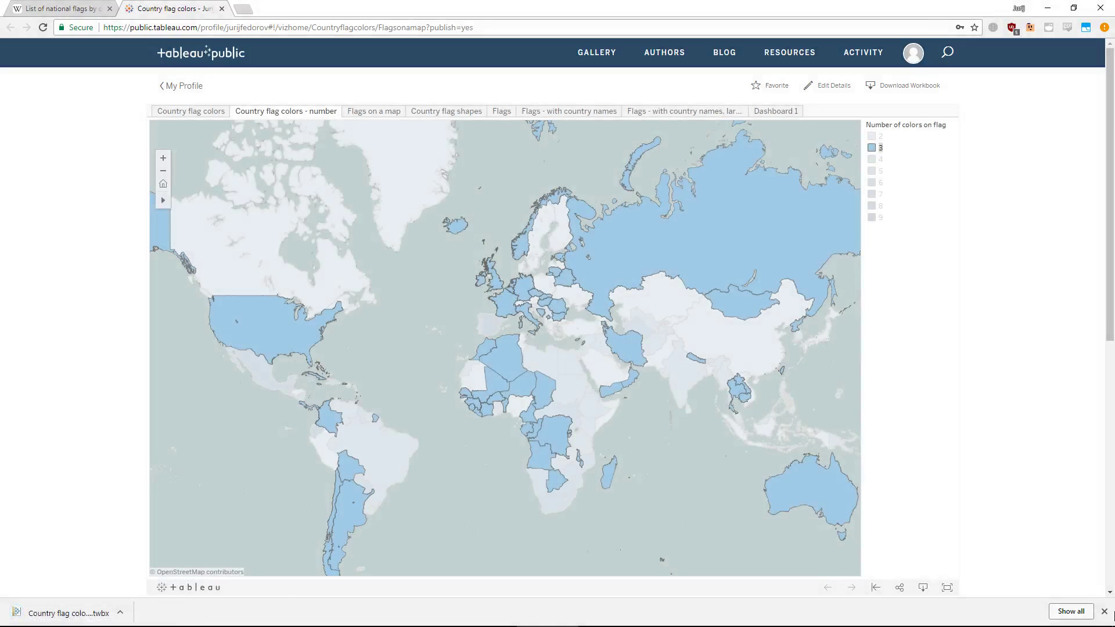
{"action": "left_click", "coordinate": [1105, 612]}
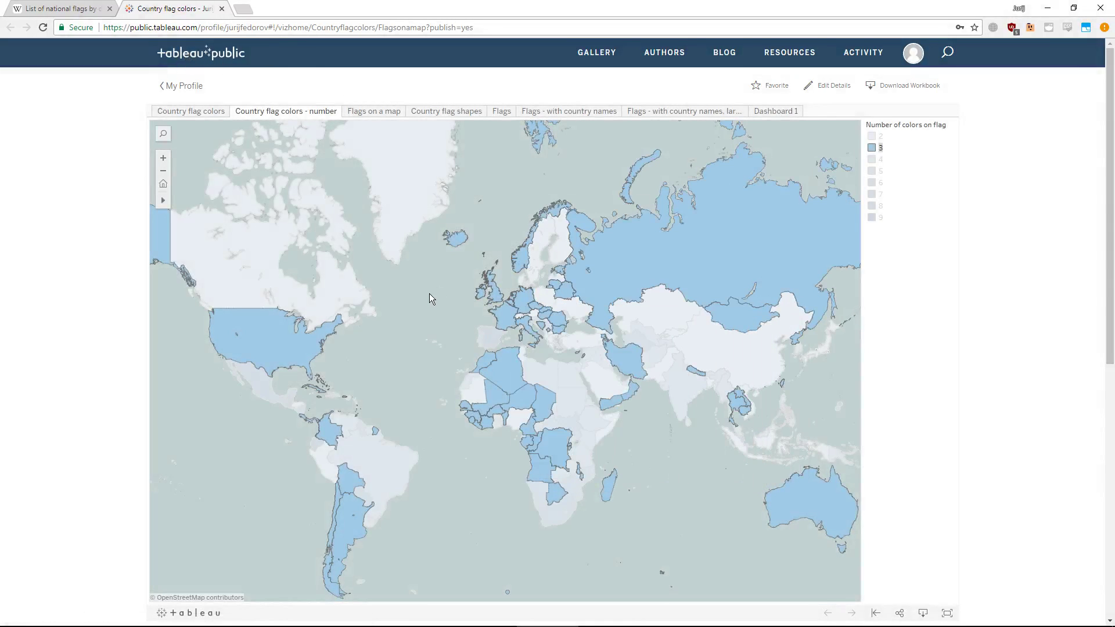
{"action": "mouse_move", "coordinate": [467, 244]}
{"action": "mouse_move", "coordinate": [526, 255]}
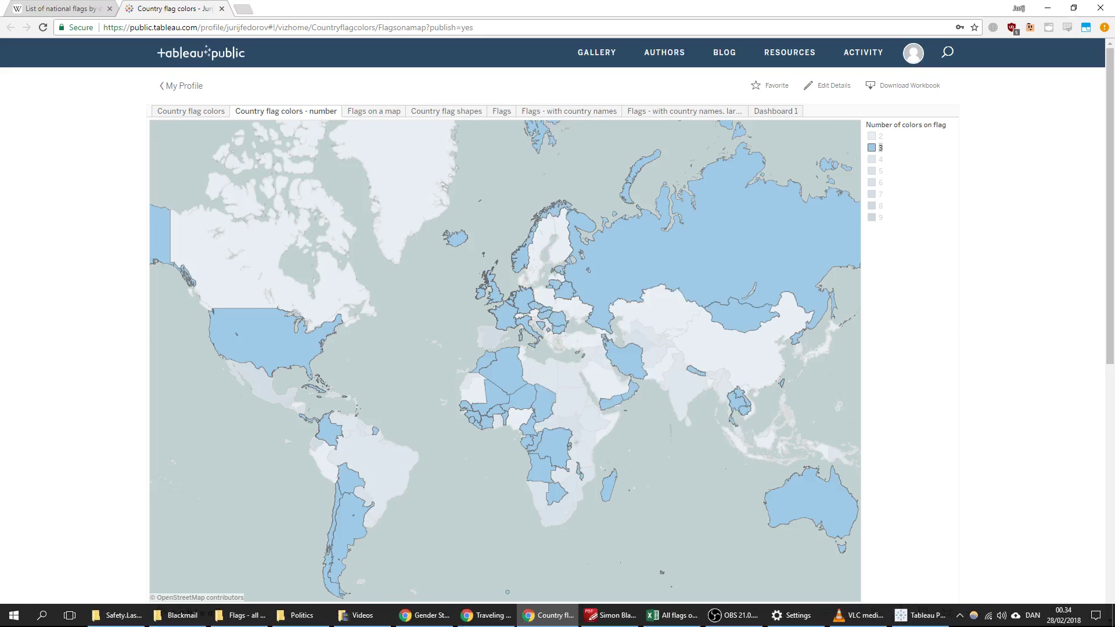
Return to Tableau, add a new worksheet and check the source fields on the Data Source page
{"action": "left_click", "coordinate": [923, 616]}
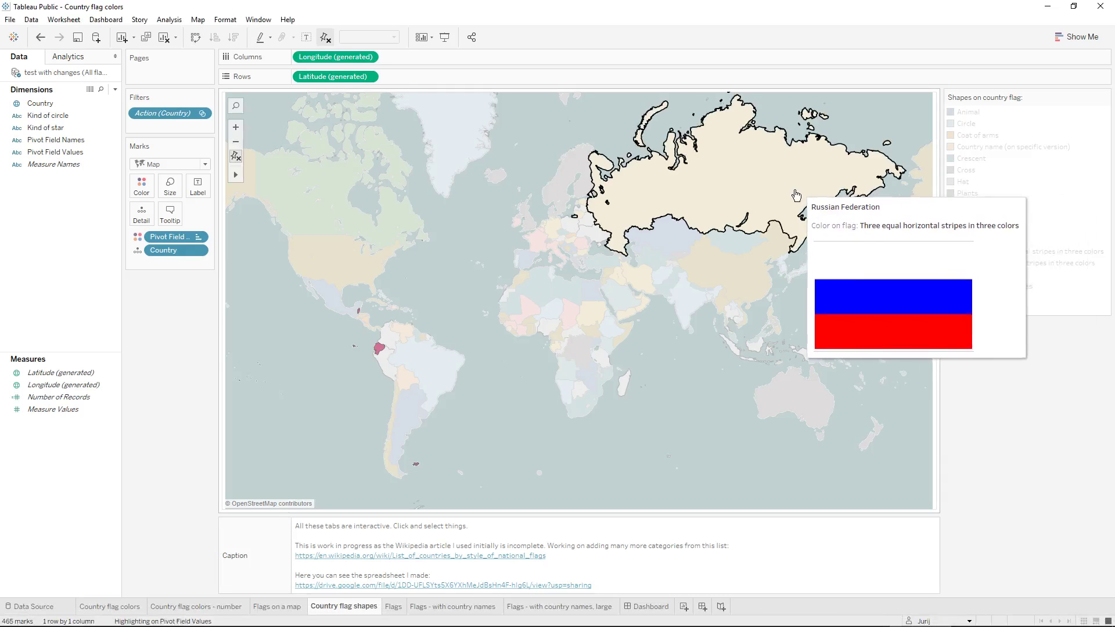
{"action": "left_click", "coordinate": [58, 105]}
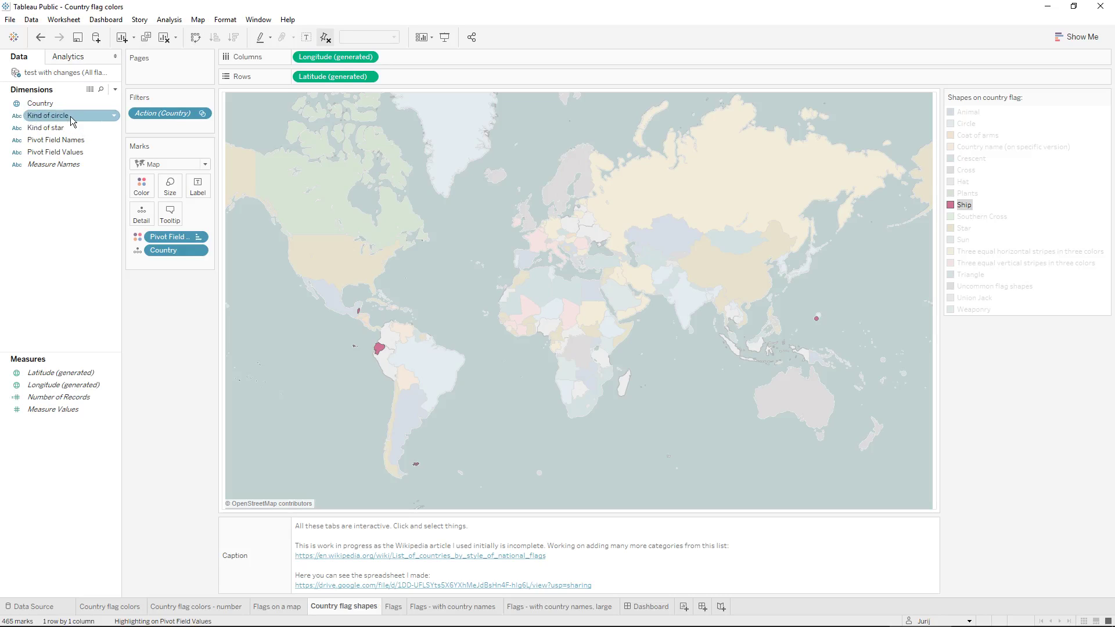
{"action": "left_click", "coordinate": [684, 607]}
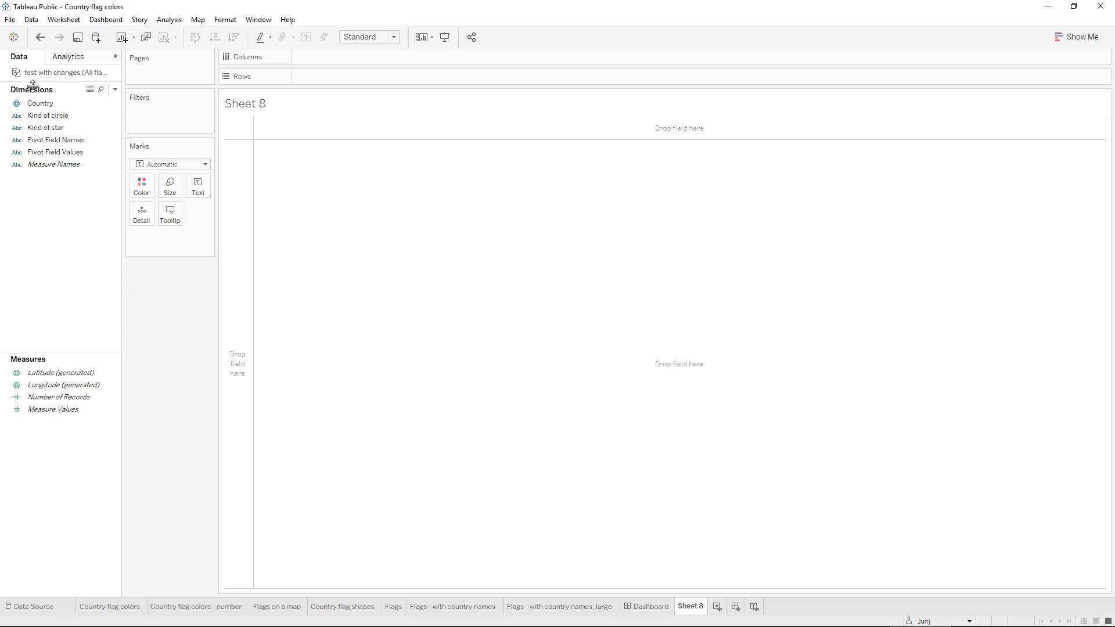
{"action": "left_click", "coordinate": [36, 607]}
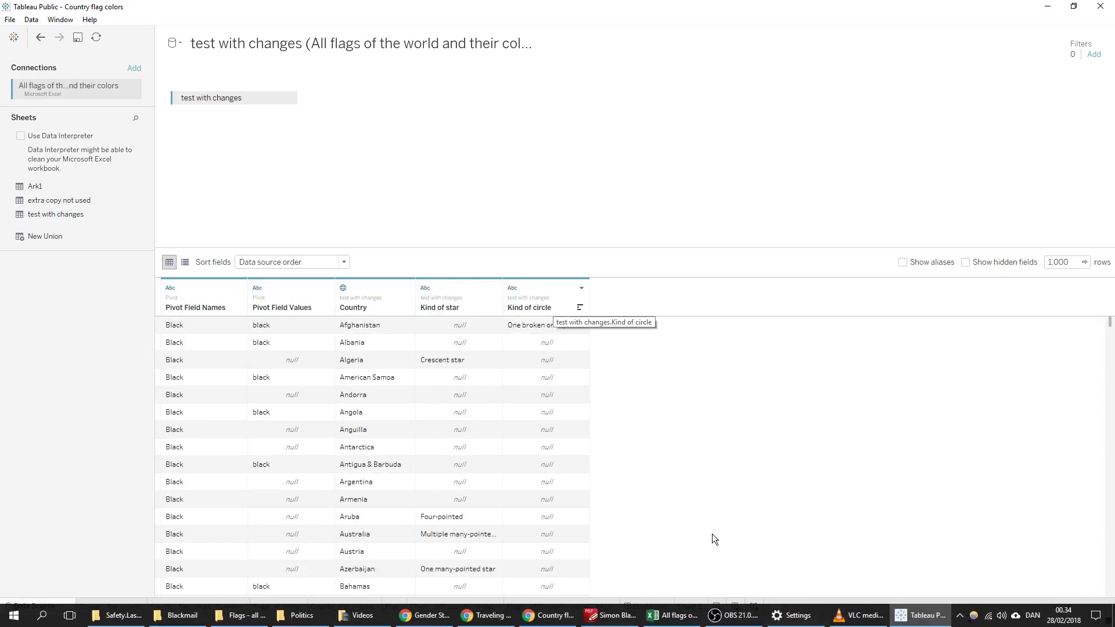
{"action": "left_click", "coordinate": [685, 607]}
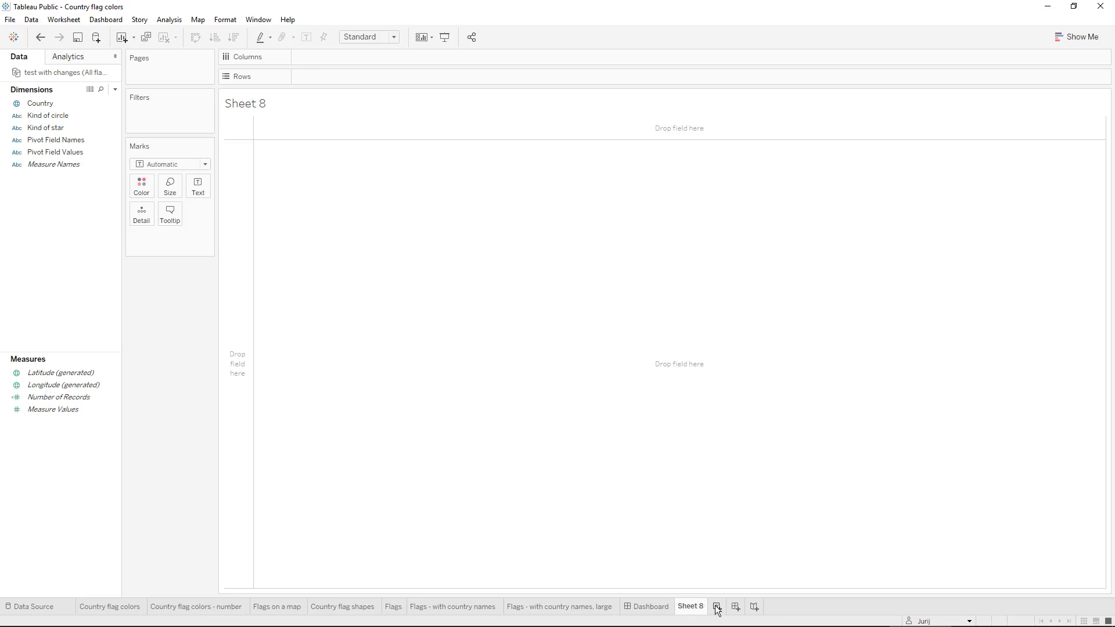
Plot Country on the new sheet and change the view to a filled map
{"action": "left_click", "coordinate": [42, 106]}
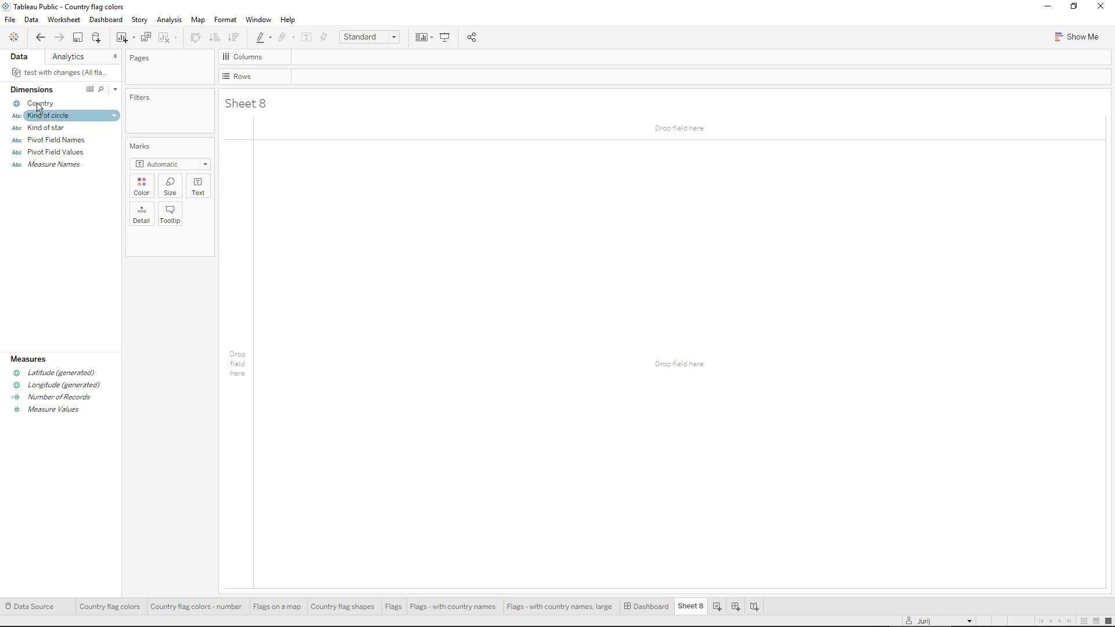
{"action": "double_click", "coordinate": [39, 105]}
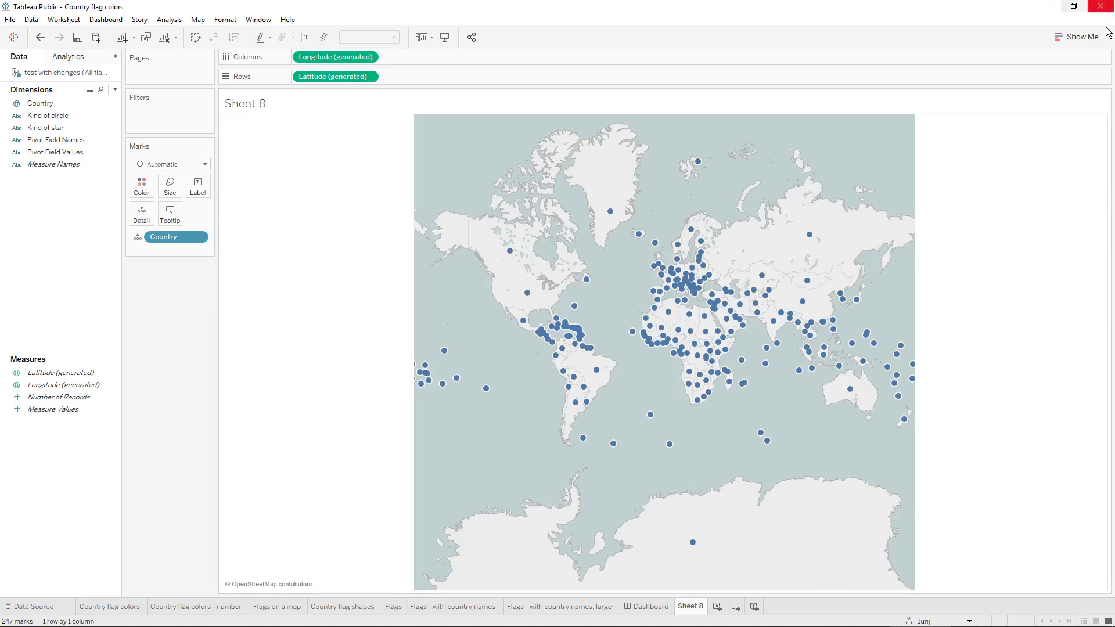
{"action": "left_click", "coordinate": [1078, 37]}
{"action": "left_click", "coordinate": [1053, 97]}
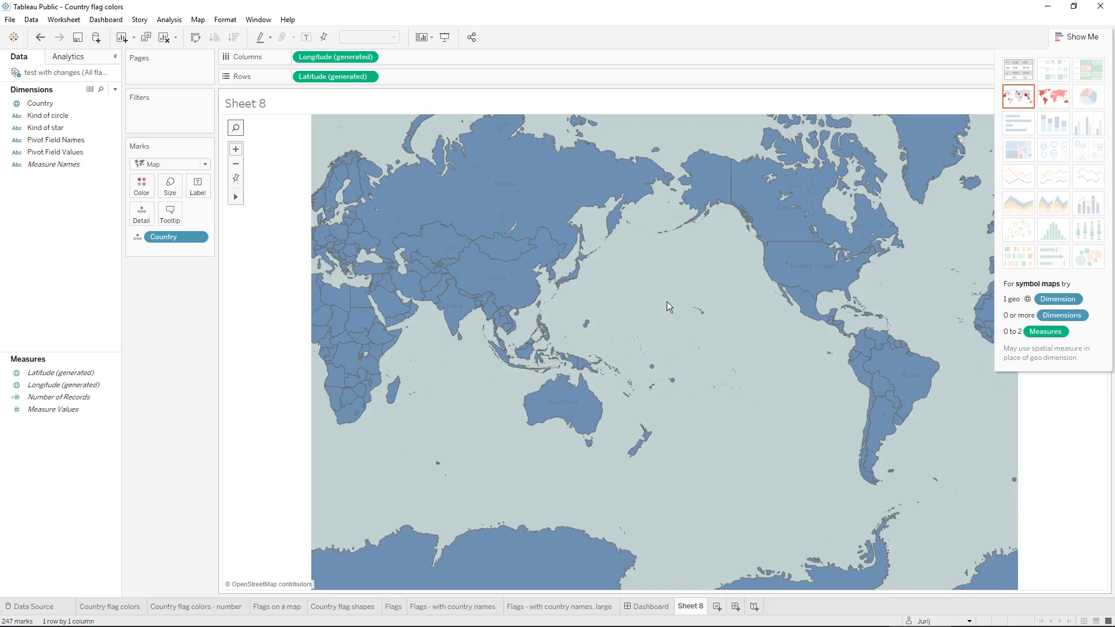
{"action": "mouse_move", "coordinate": [40, 104]}
{"action": "left_mouse_down"}
{"action": "mouse_move", "coordinate": [169, 204]}
{"action": "mouse_move", "coordinate": [51, 105]}
{"action": "left_mouse_up"}
{"action": "left_click", "coordinate": [209, 165]}
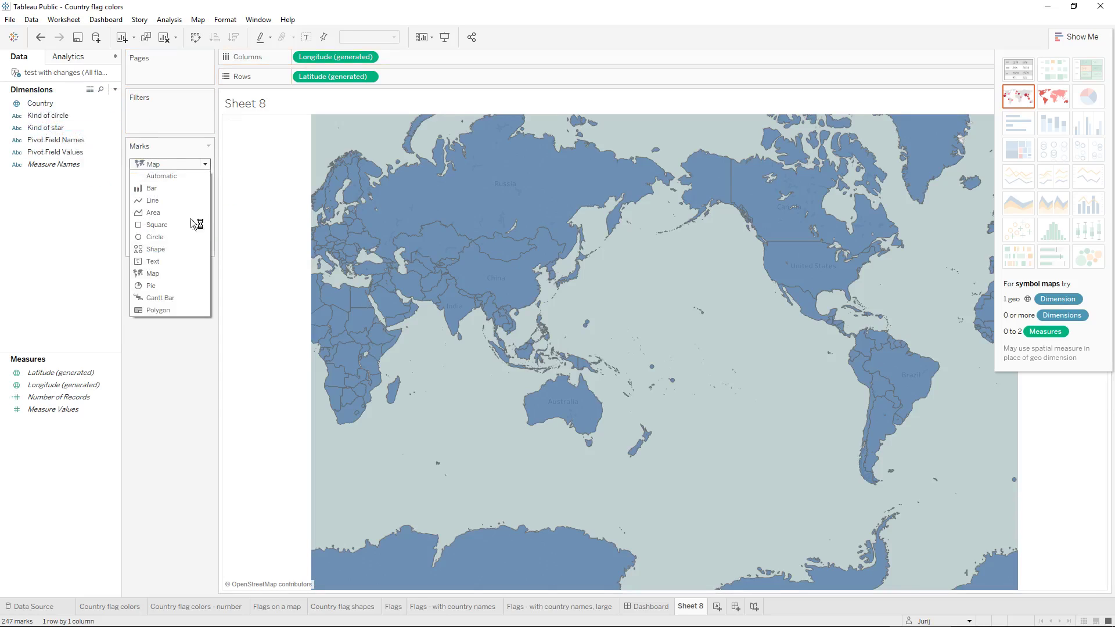
{"action": "left_click", "coordinate": [189, 249]}
{"action": "left_click", "coordinate": [1054, 97]}
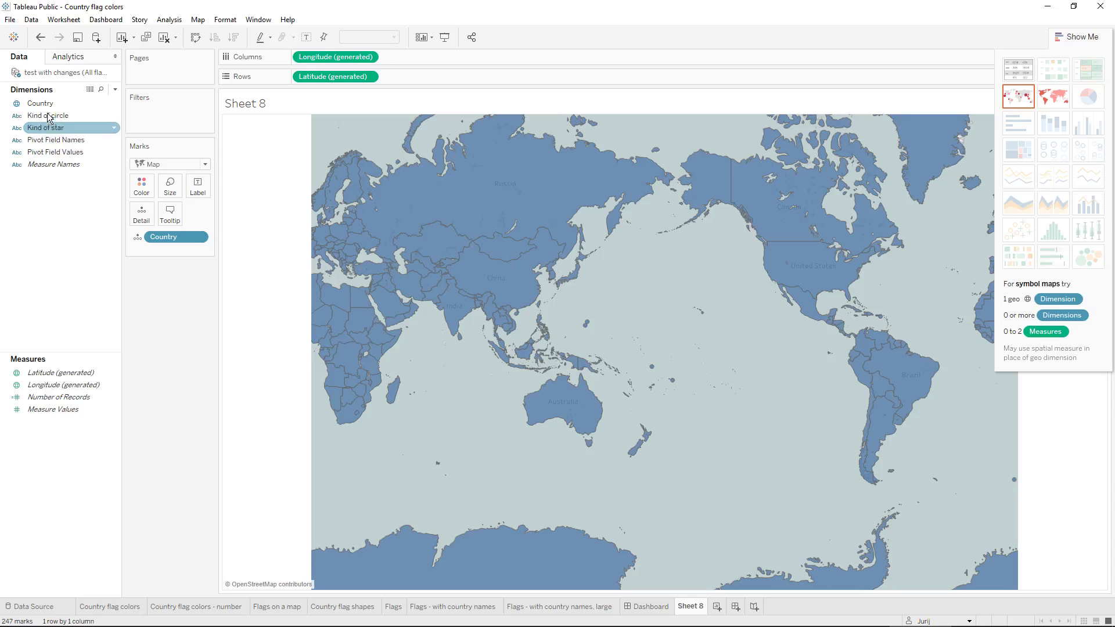
Add a second Country field to the marks, set the mark type to Shape and assign Country to Shape
{"action": "left_click_drag", "start_coordinate": [41, 104], "coordinate": [172, 250]}
{"action": "left_click", "coordinate": [205, 165]}
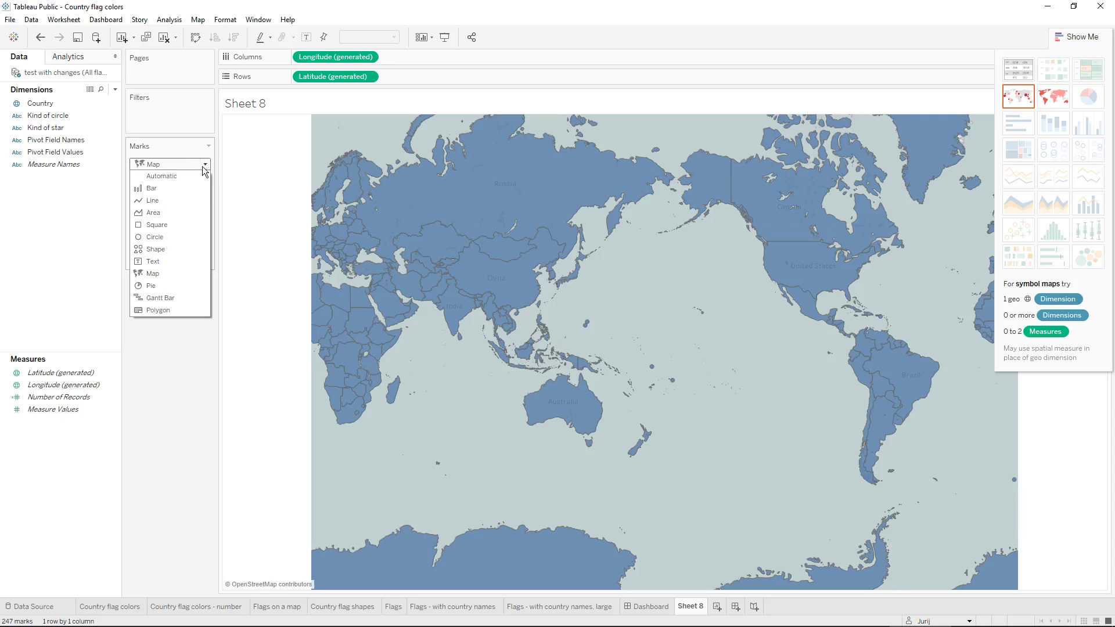
{"action": "left_click", "coordinate": [172, 250]}
{"action": "left_click_drag", "start_coordinate": [172, 238], "coordinate": [200, 220]}
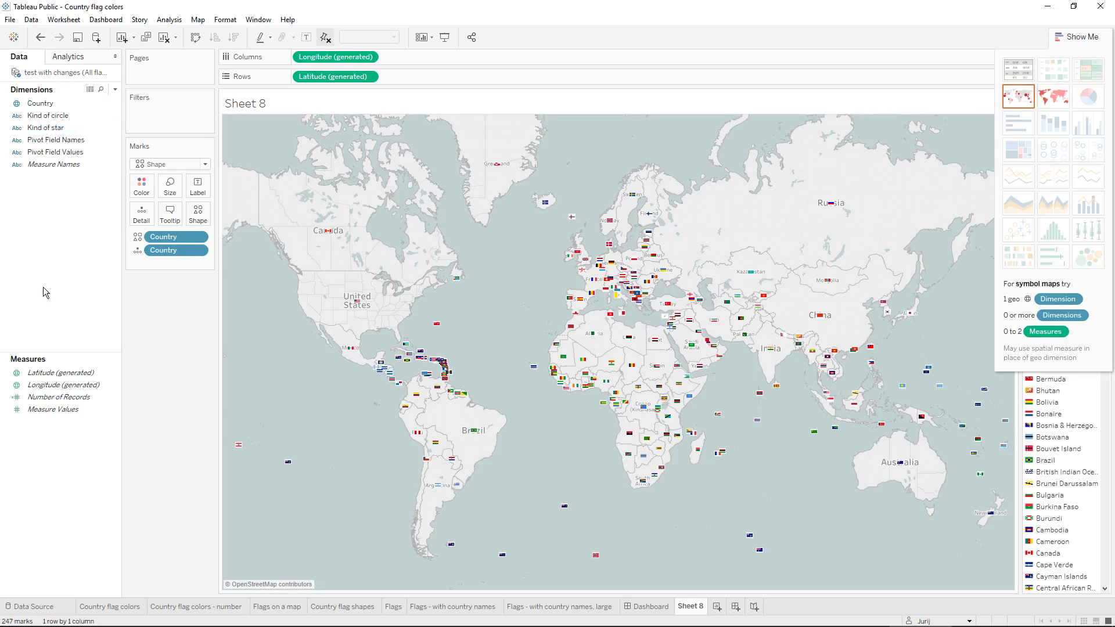
Add a second Latitude (generated) to Rows, removing the Country detail from both maps and the Country shape from the second
{"action": "left_click_drag", "start_coordinate": [61, 372], "coordinate": [461, 76]}
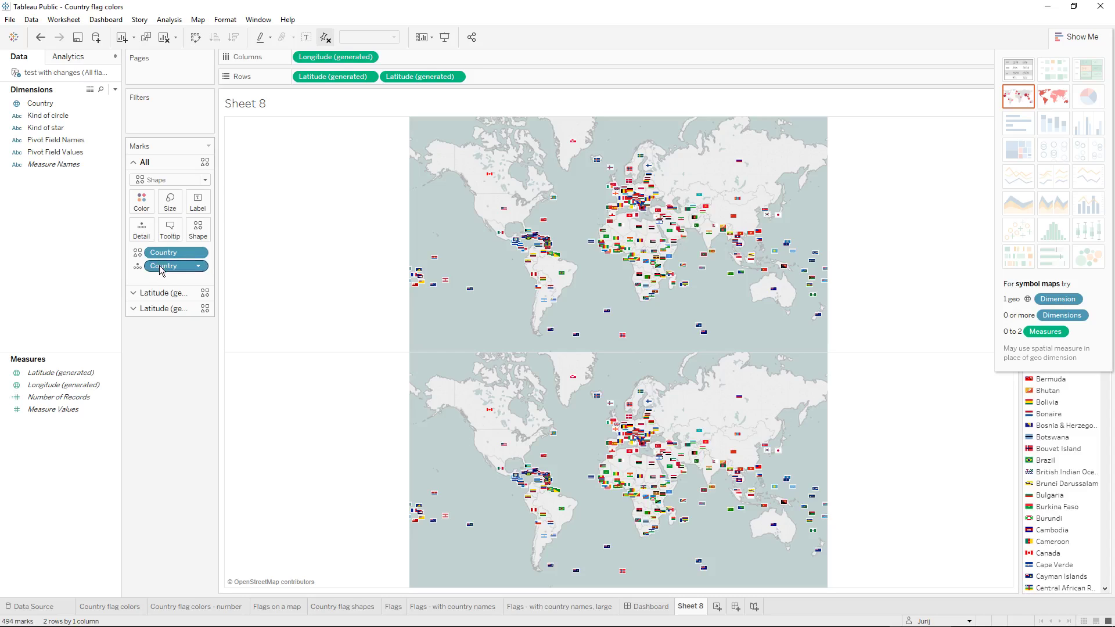
{"action": "left_click_drag", "start_coordinate": [162, 270], "coordinate": [174, 373]}
{"action": "left_click", "coordinate": [164, 296]}
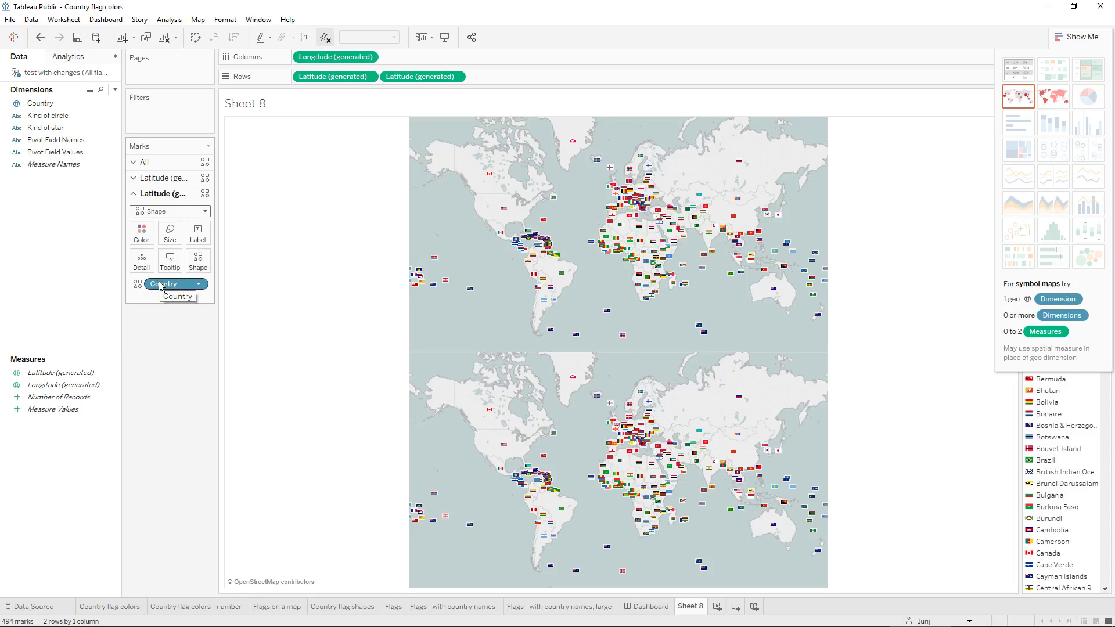
{"action": "left_click_drag", "start_coordinate": [161, 286], "coordinate": [166, 344]}
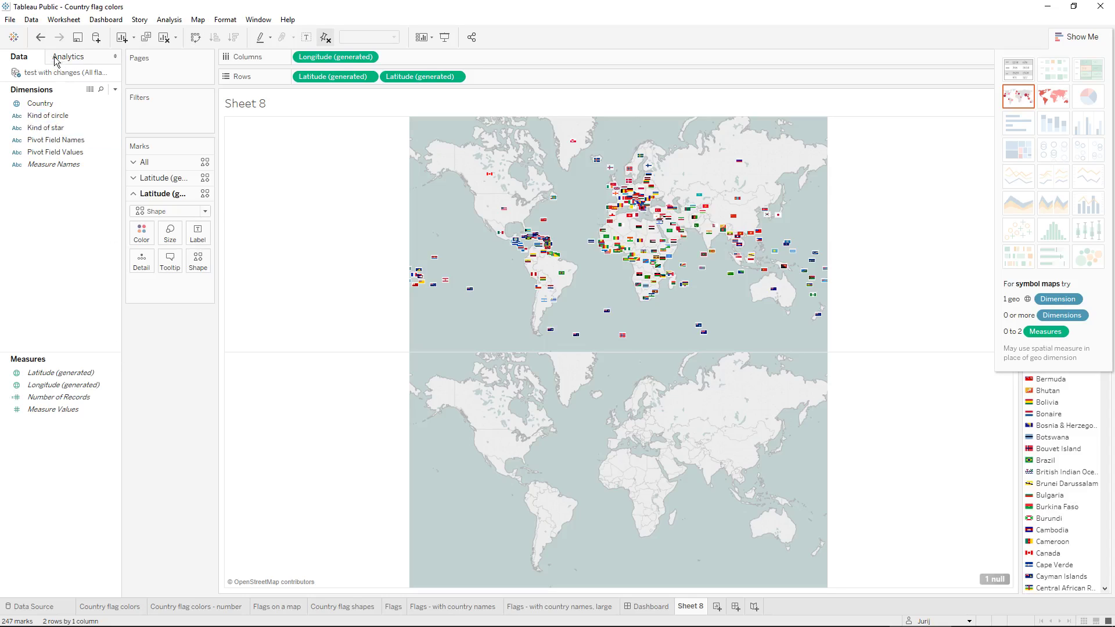
Try to color the second map's marks by Country and remove its Country shape
{"action": "left_click", "coordinate": [42, 38]}
{"action": "left_click", "coordinate": [38, 104]}
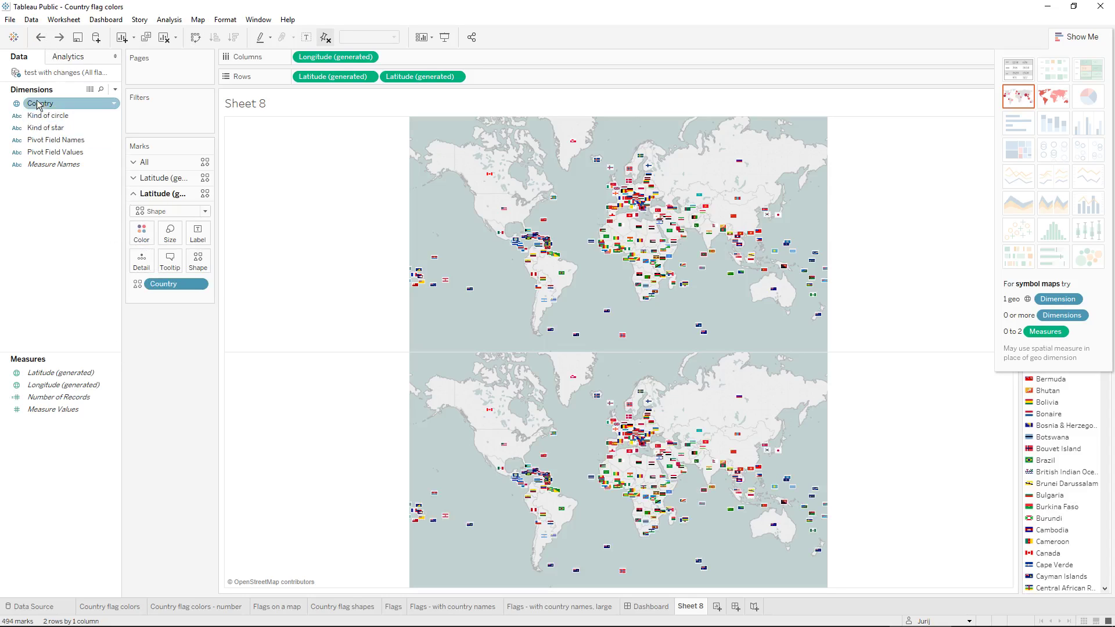
{"action": "left_click_drag", "start_coordinate": [38, 111], "coordinate": [141, 233]}
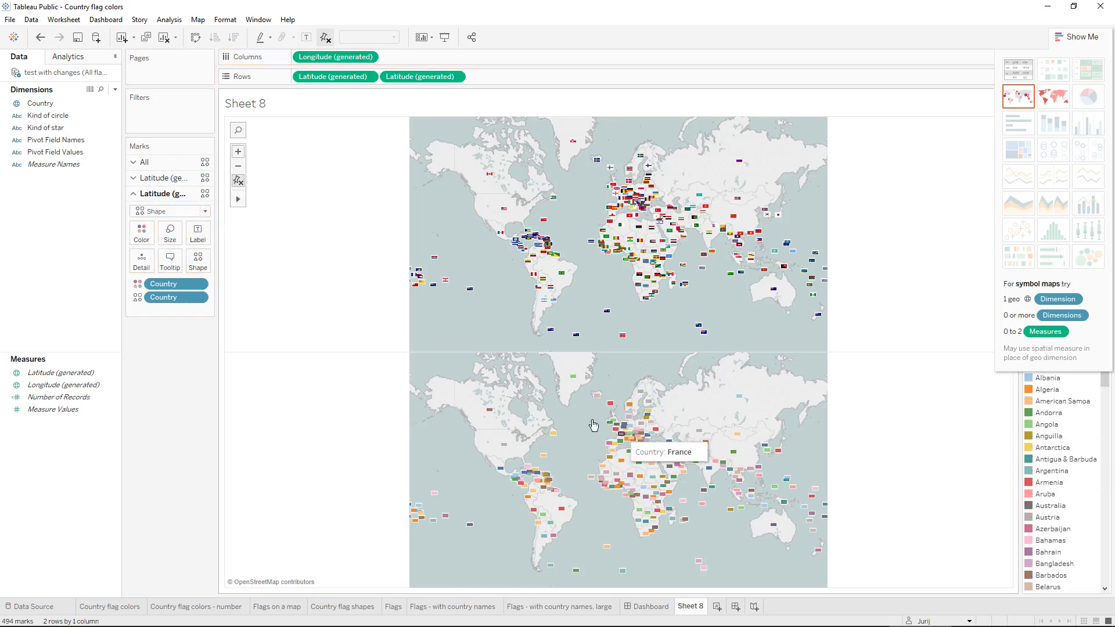
{"action": "left_click_drag", "start_coordinate": [159, 296], "coordinate": [166, 365]}
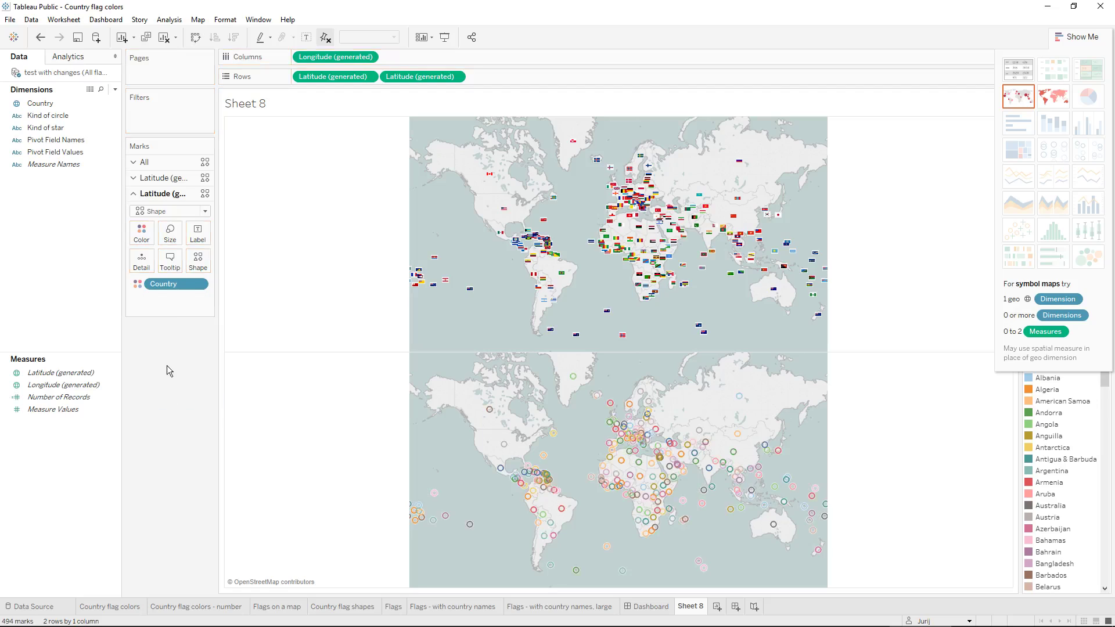
{"action": "left_click", "coordinate": [1048, 102]}
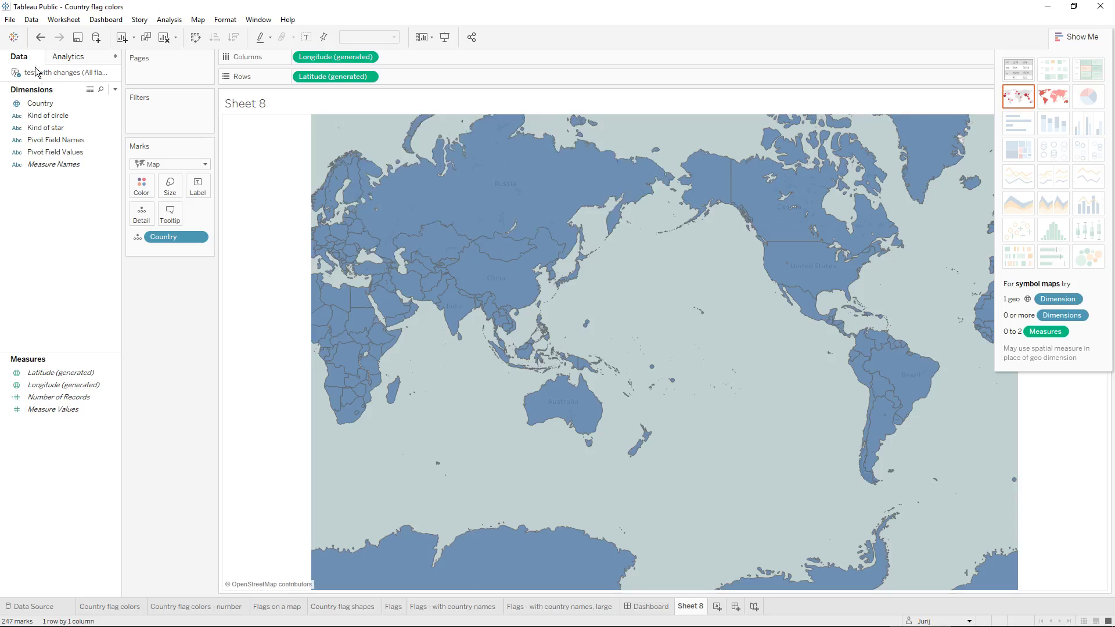
{"action": "left_click", "coordinate": [43, 38]}
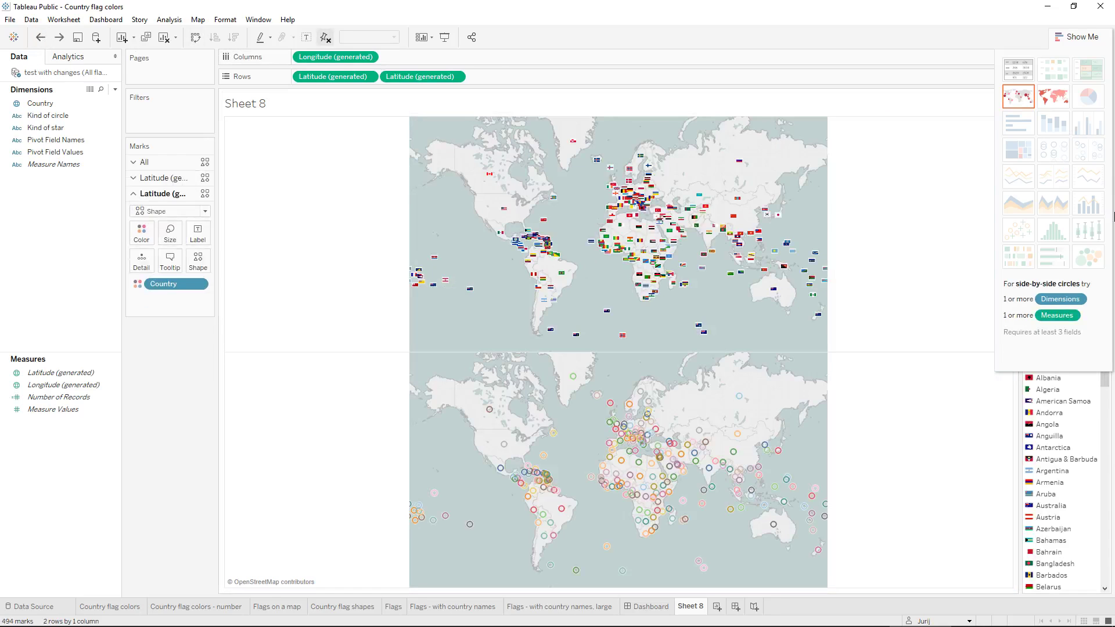
{"action": "left_click", "coordinate": [1053, 89]}
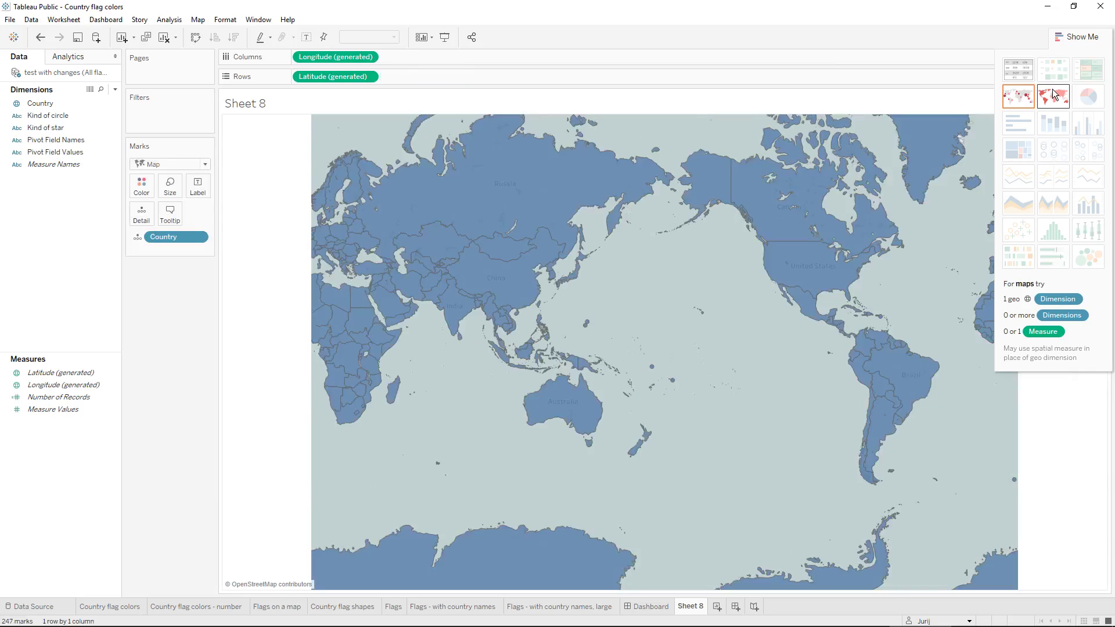
{"action": "left_click", "coordinate": [1019, 99]}
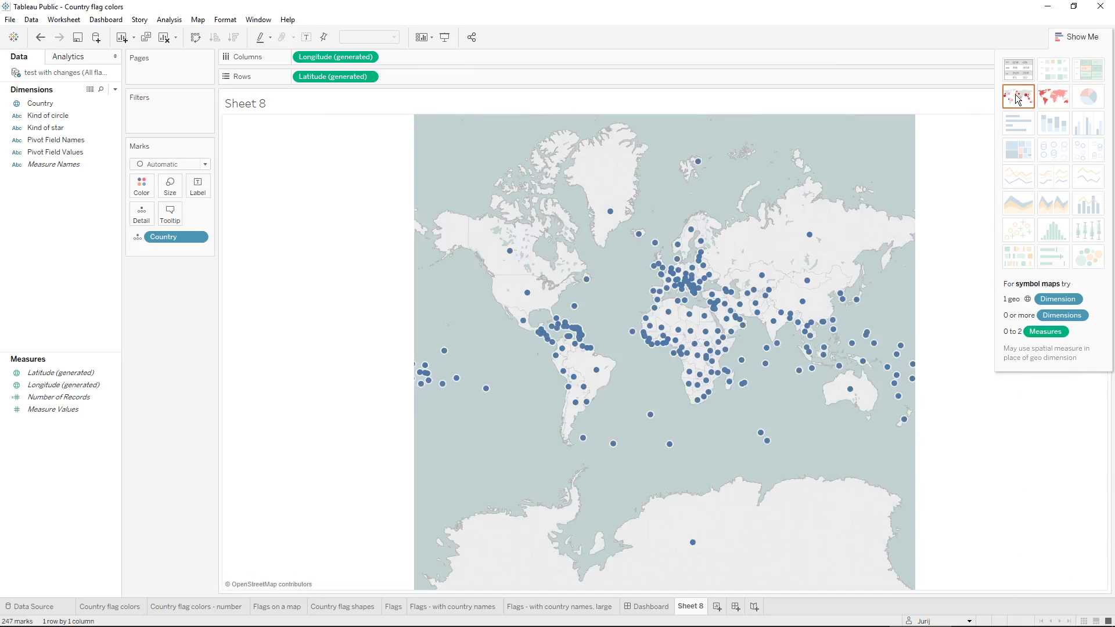
{"action": "left_click", "coordinate": [1053, 36]}
{"action": "left_click", "coordinate": [1078, 37]}
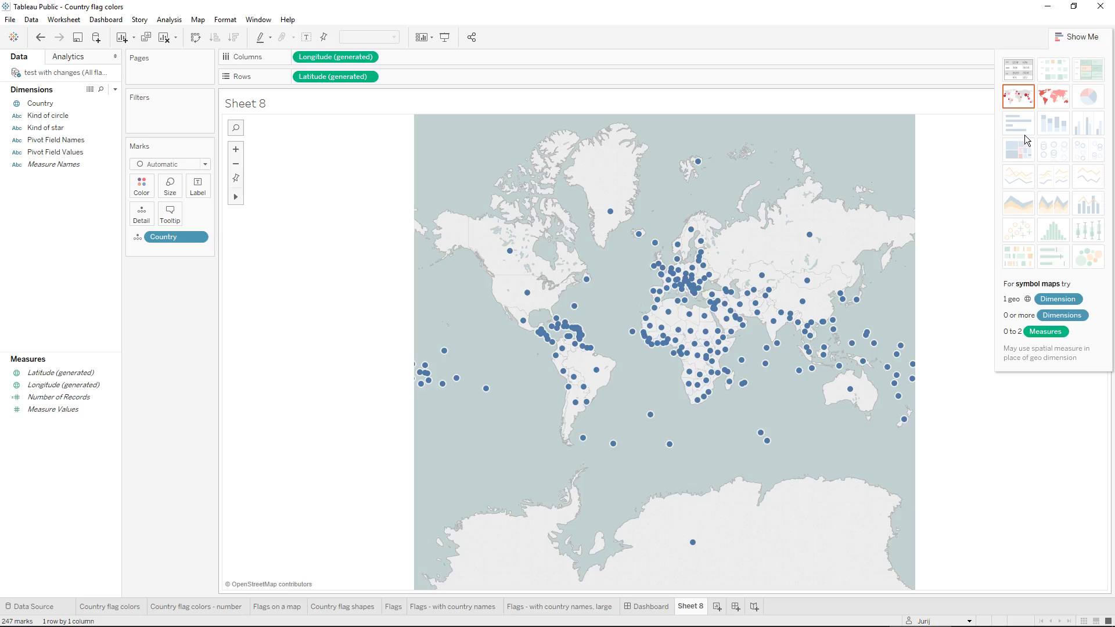
Change the view to a filled map and add a second Latitude (generated) to Rows
{"action": "left_click", "coordinate": [1042, 97]}
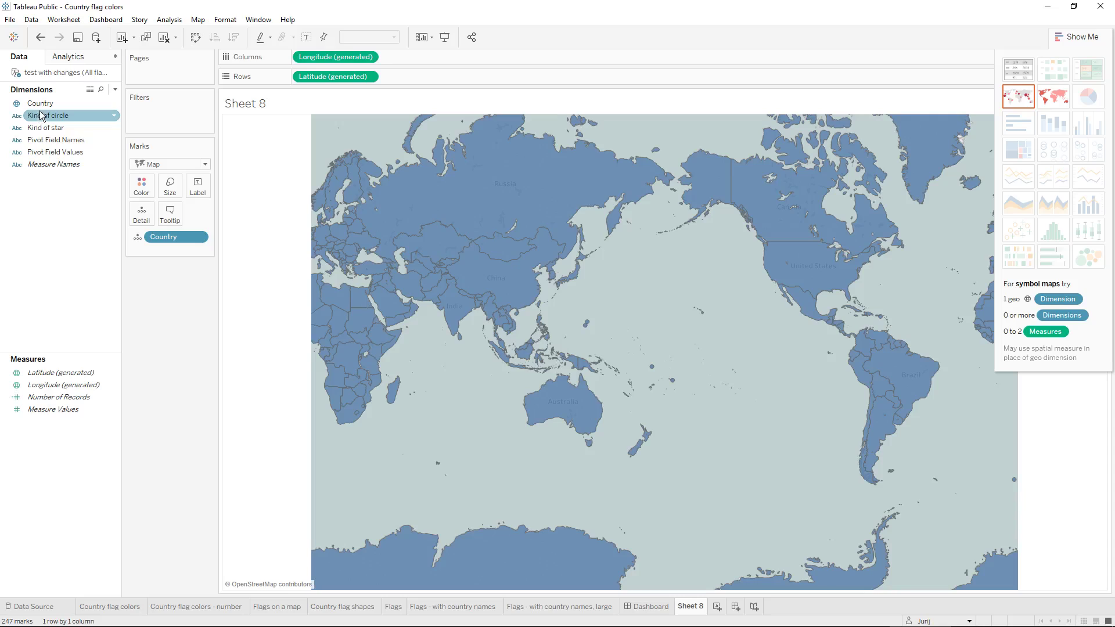
{"action": "left_click_drag", "start_coordinate": [53, 374], "coordinate": [427, 77]}
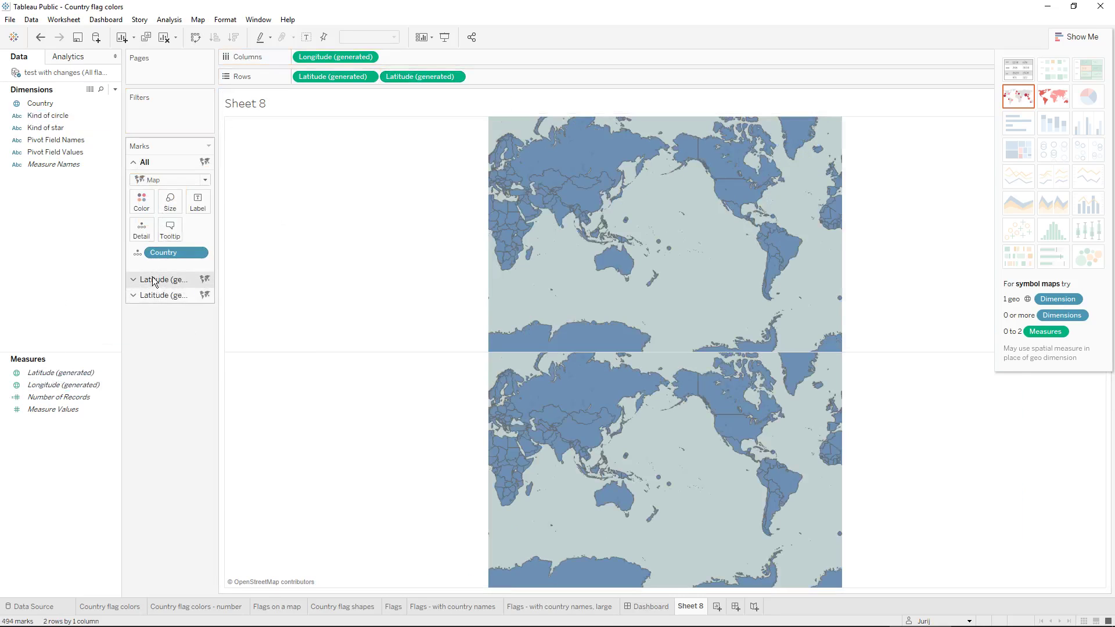
{"action": "left_click", "coordinate": [154, 281]}
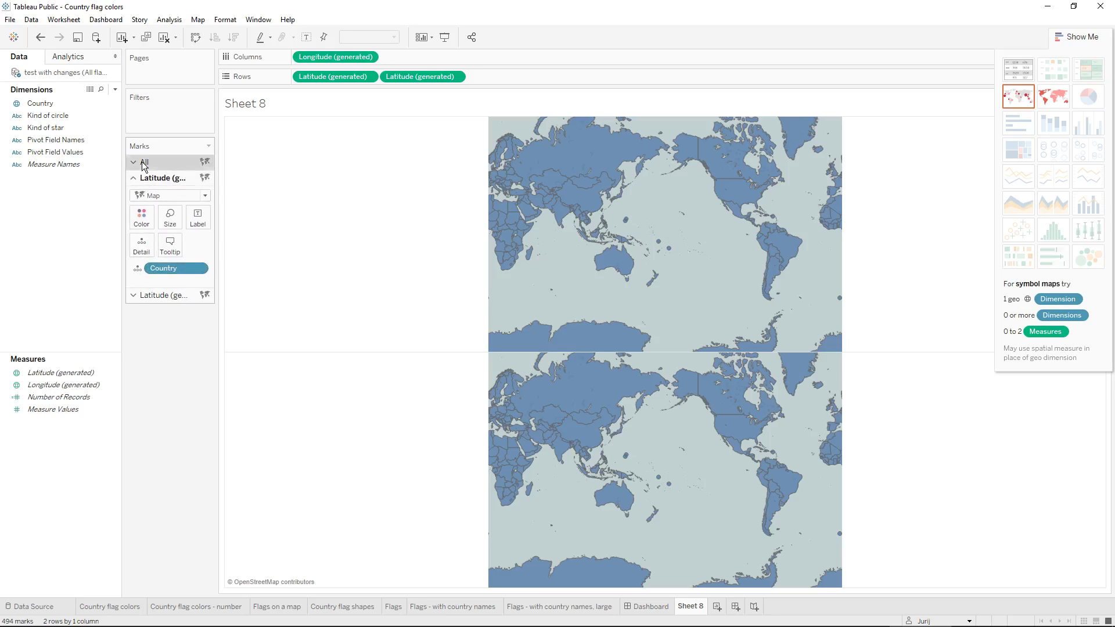
{"action": "left_click", "coordinate": [142, 163]}
Set the first map's mark type to Shape and assign its Country field to Shape
{"action": "left_click", "coordinate": [156, 280]}
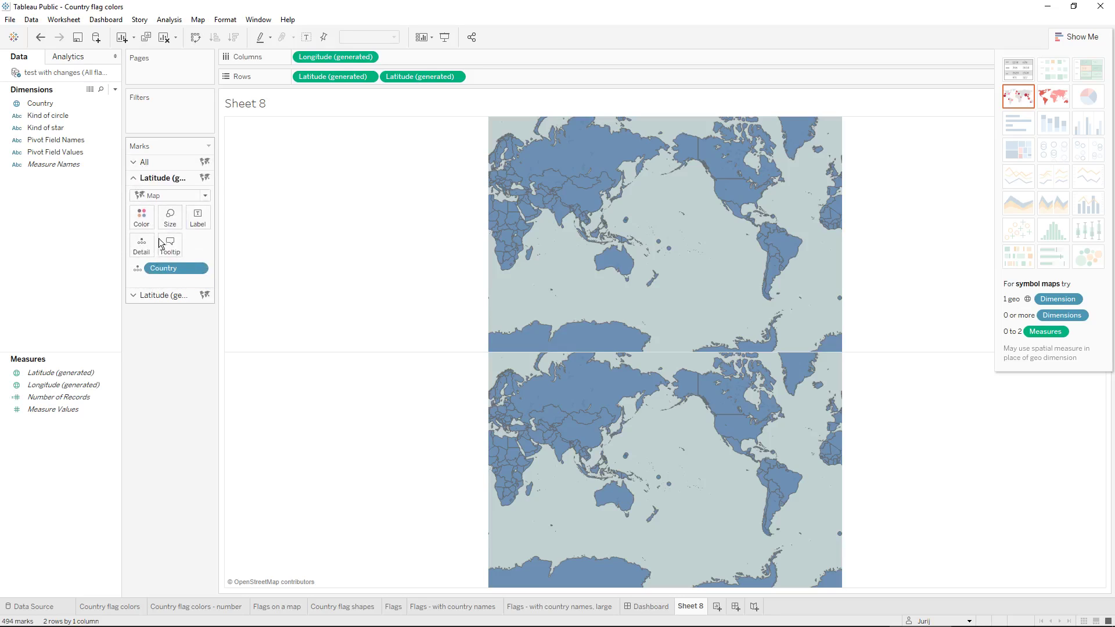
{"action": "left_click", "coordinate": [164, 199]}
{"action": "left_click", "coordinate": [163, 280]}
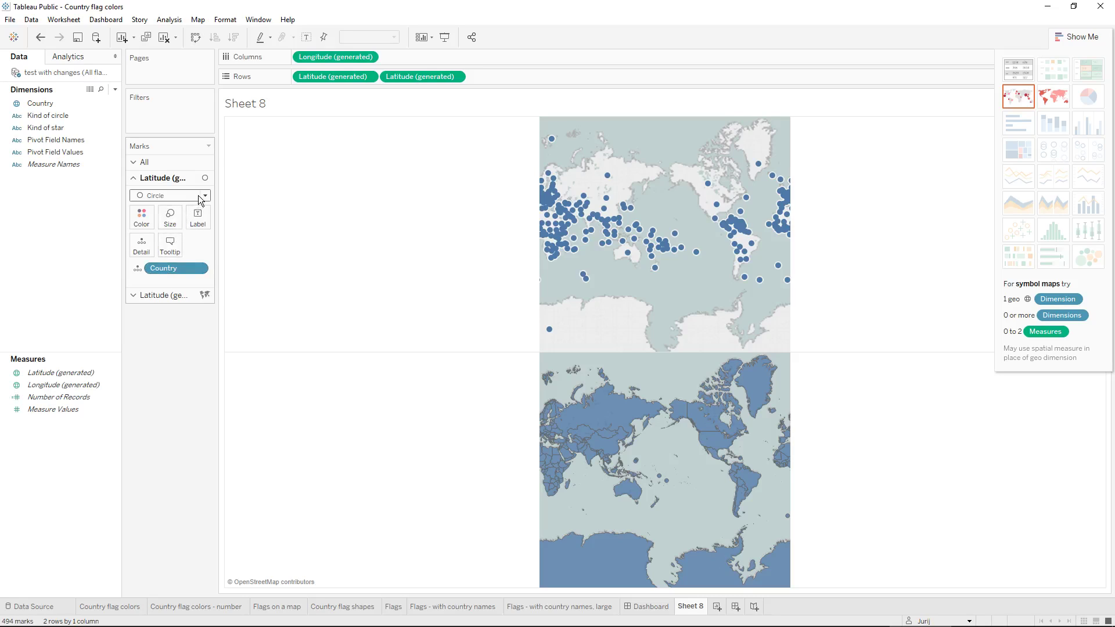
{"action": "left_click", "coordinate": [204, 197]}
{"action": "left_click", "coordinate": [155, 280]}
{"action": "left_click_drag", "start_coordinate": [169, 268], "coordinate": [198, 245]}
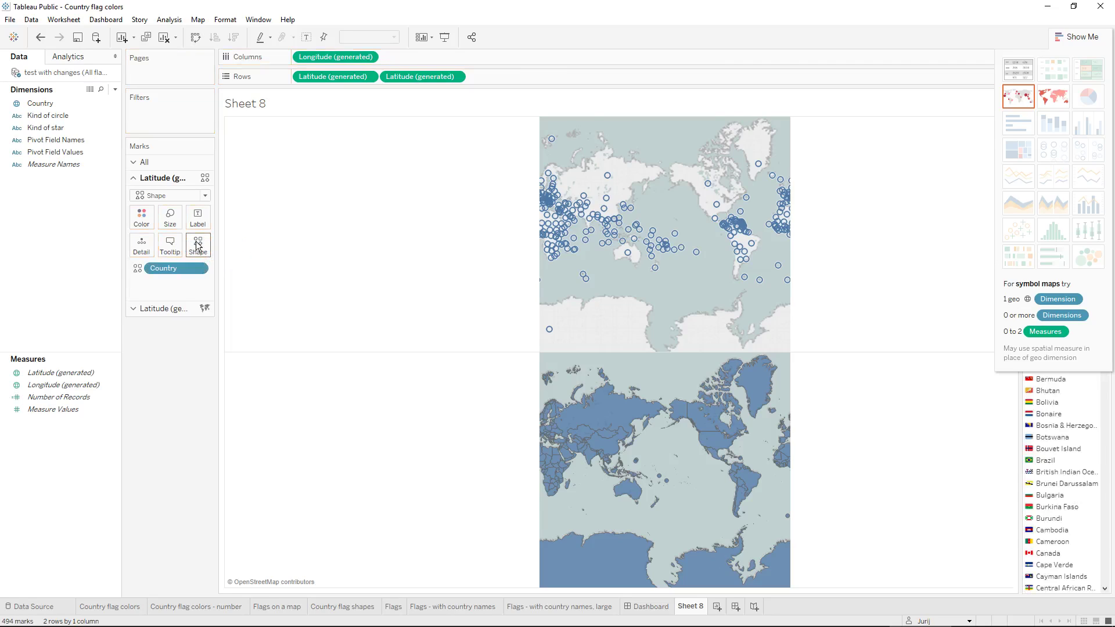
Hide the sheet title and color the second, filled map by Country
{"action": "right_click", "coordinate": [298, 105]}
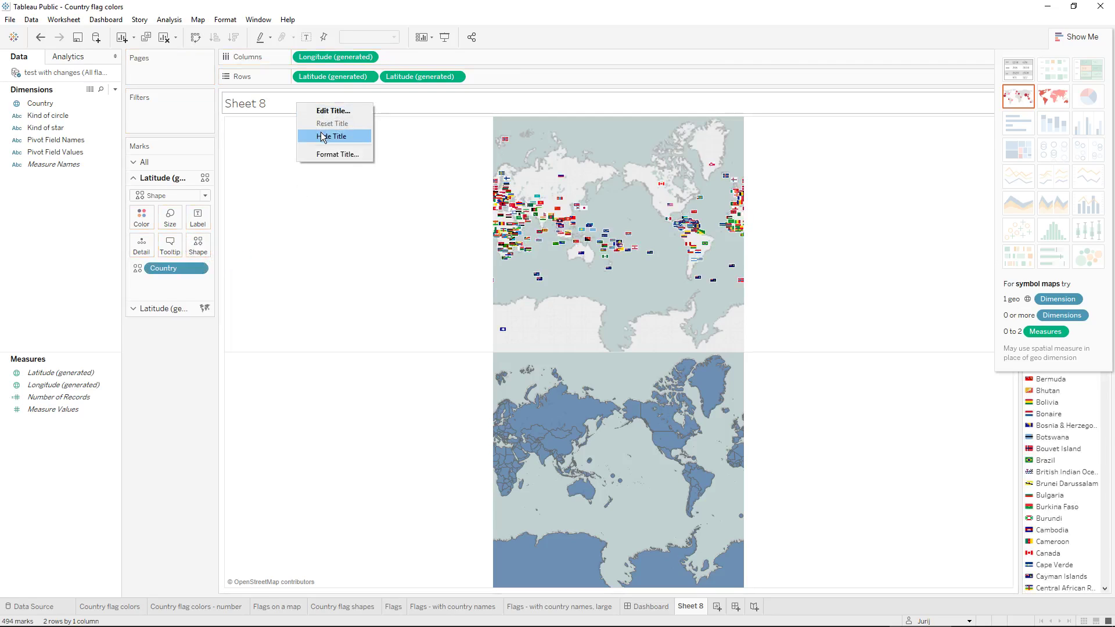
{"action": "left_click", "coordinate": [330, 136]}
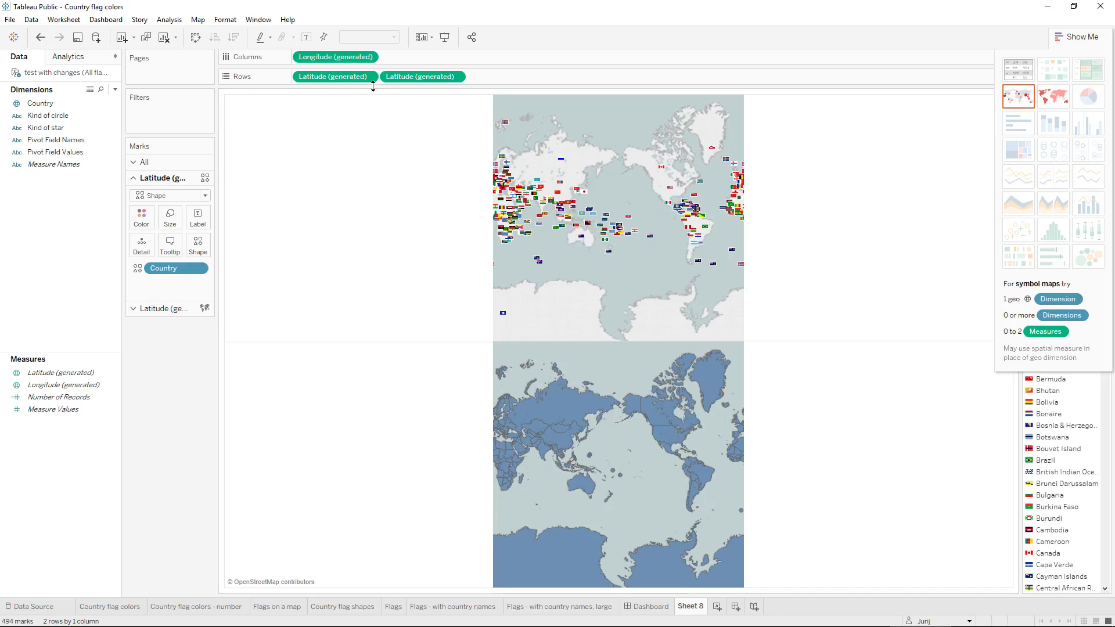
{"action": "left_click", "coordinate": [163, 308]}
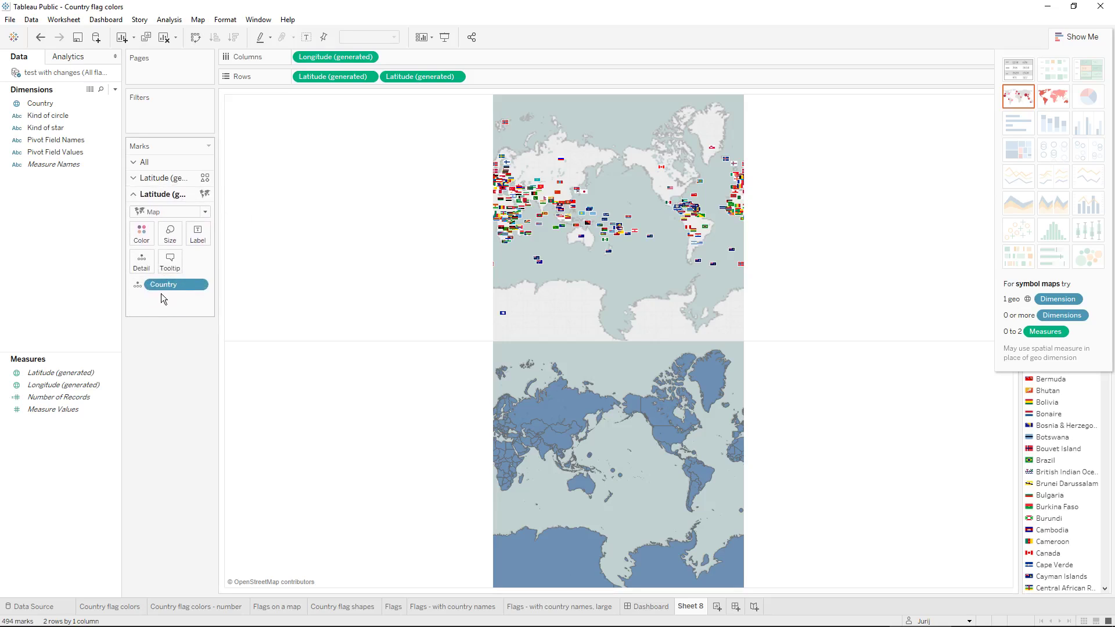
{"action": "left_click_drag", "start_coordinate": [159, 284], "coordinate": [141, 235]}
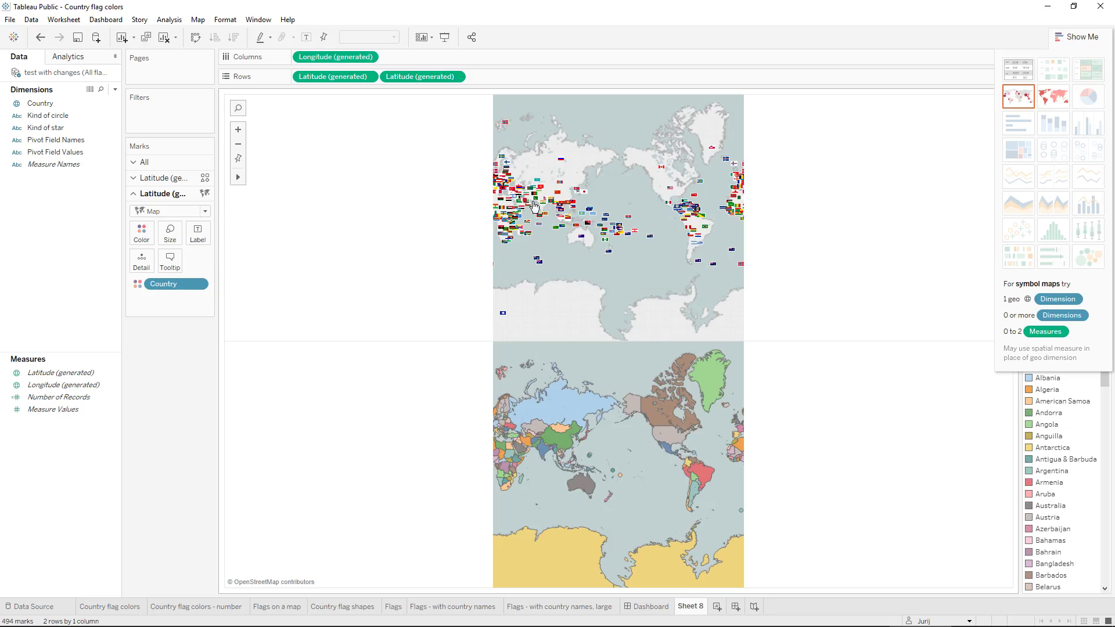
Overlay the two maps by making the second Latitude (generated) a dual axis, and check the flags against the countries
{"action": "right_click", "coordinate": [424, 77]}
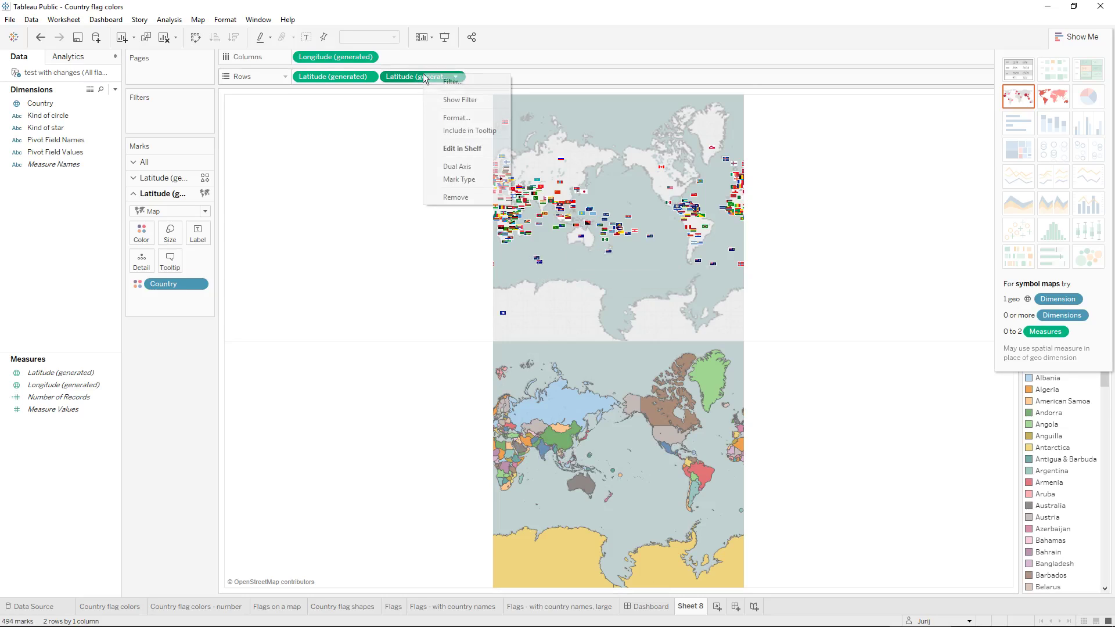
{"action": "left_click", "coordinate": [456, 166]}
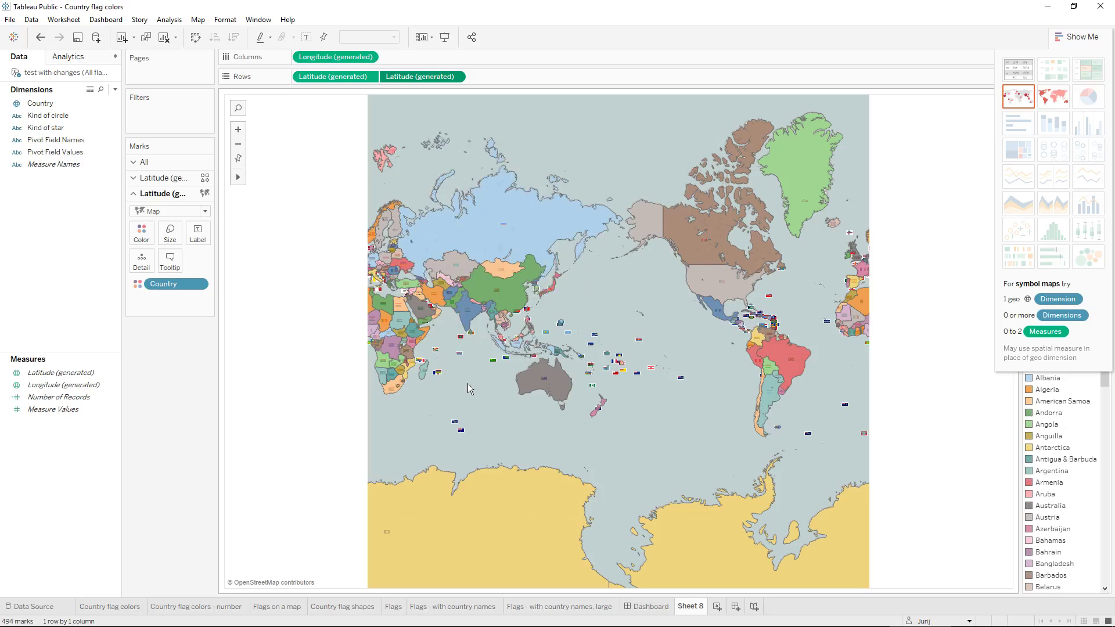
{"action": "left_click", "coordinate": [544, 381]}
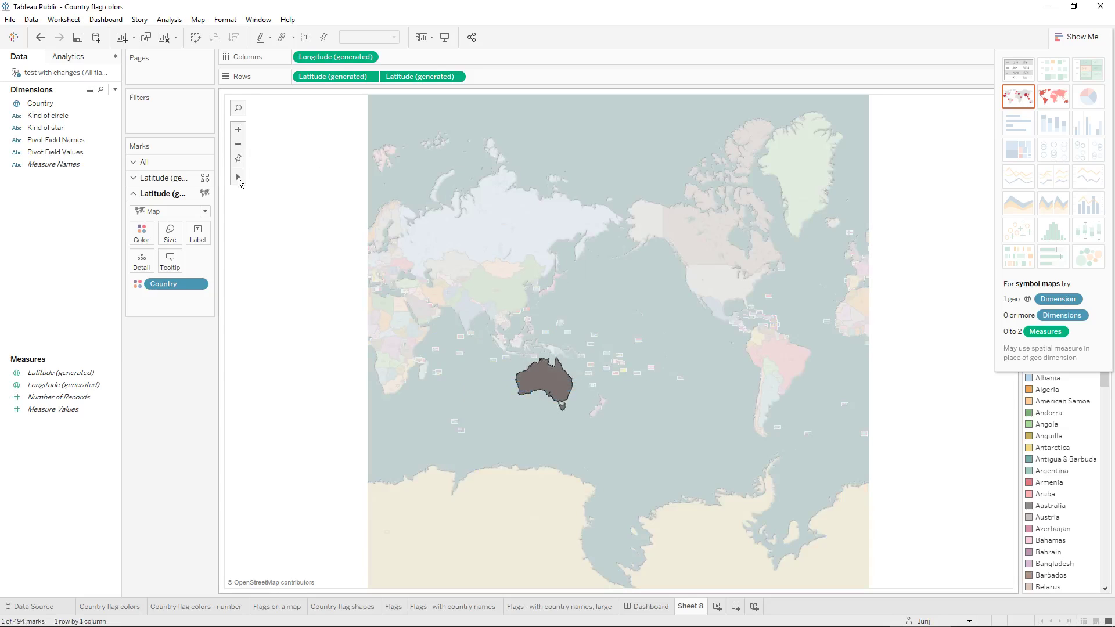
{"action": "left_click", "coordinate": [479, 379]}
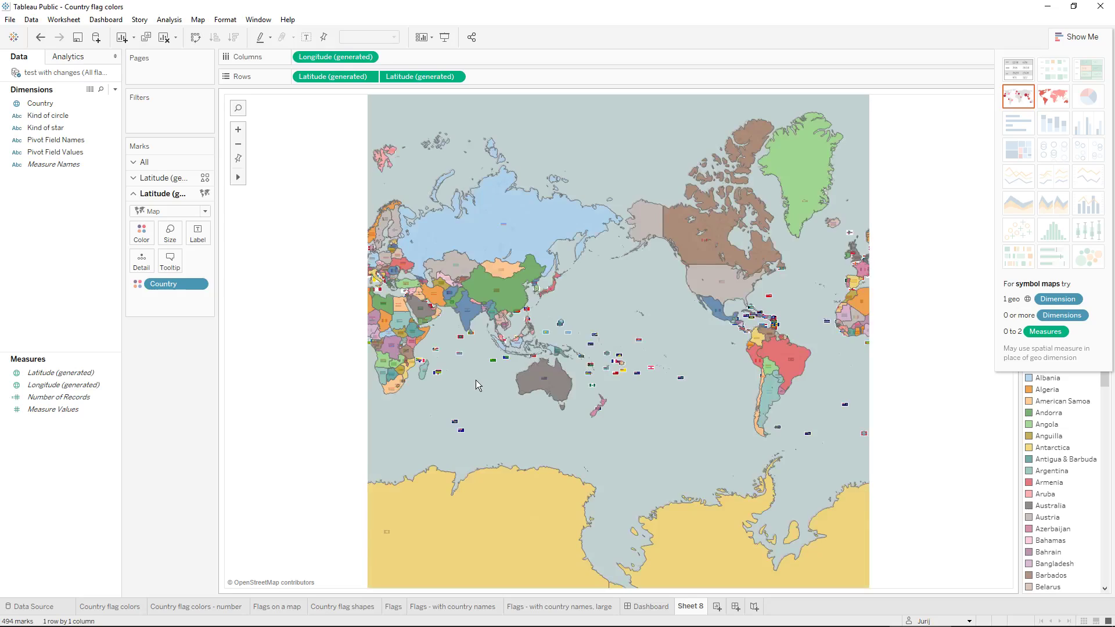
{"action": "left_click_drag", "start_coordinate": [476, 380], "coordinate": [582, 398]}
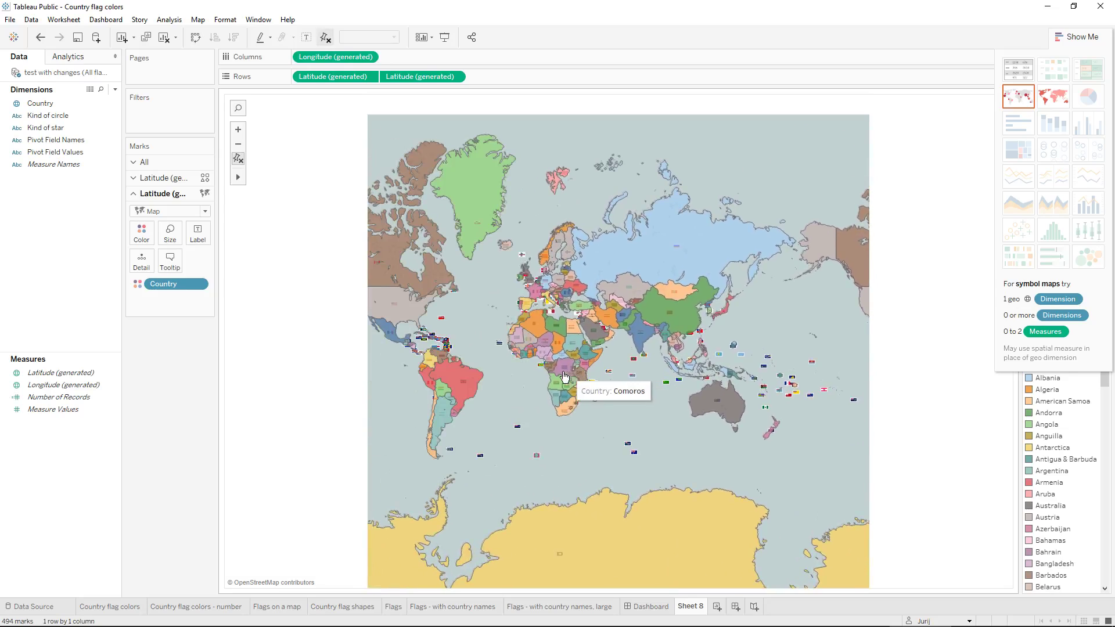
{"action": "scroll", "coordinate": [515, 379], "scroll_direction": "up", "scroll_amount": 3}
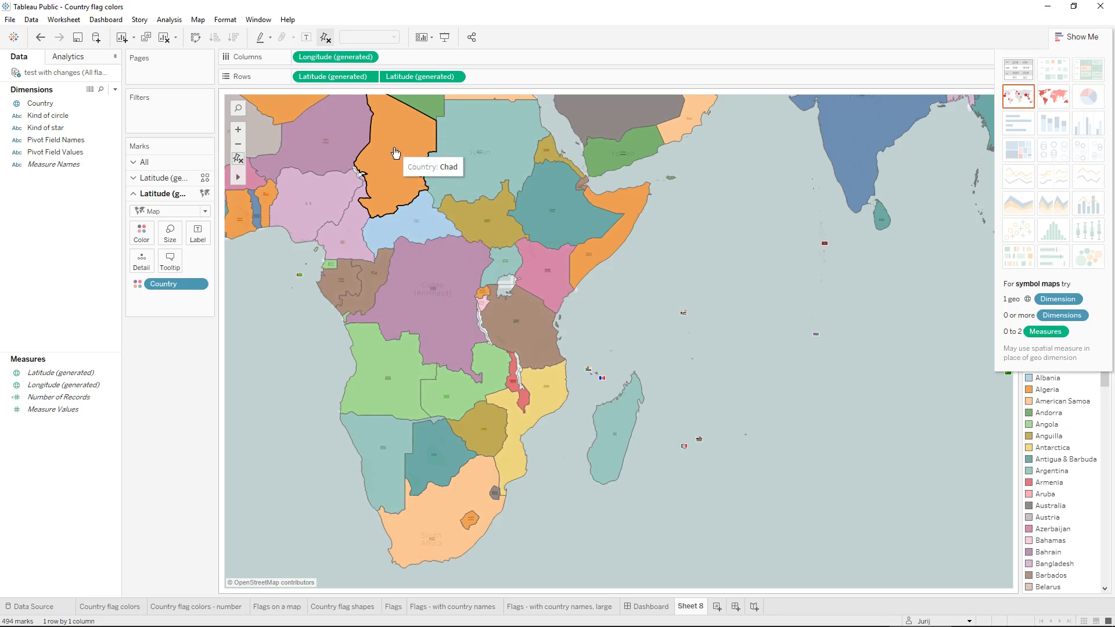
Swap the two Latitude (generated) fields on Rows to bring the flags in front, and enlarge the flag shapes
{"action": "left_click", "coordinate": [152, 181]}
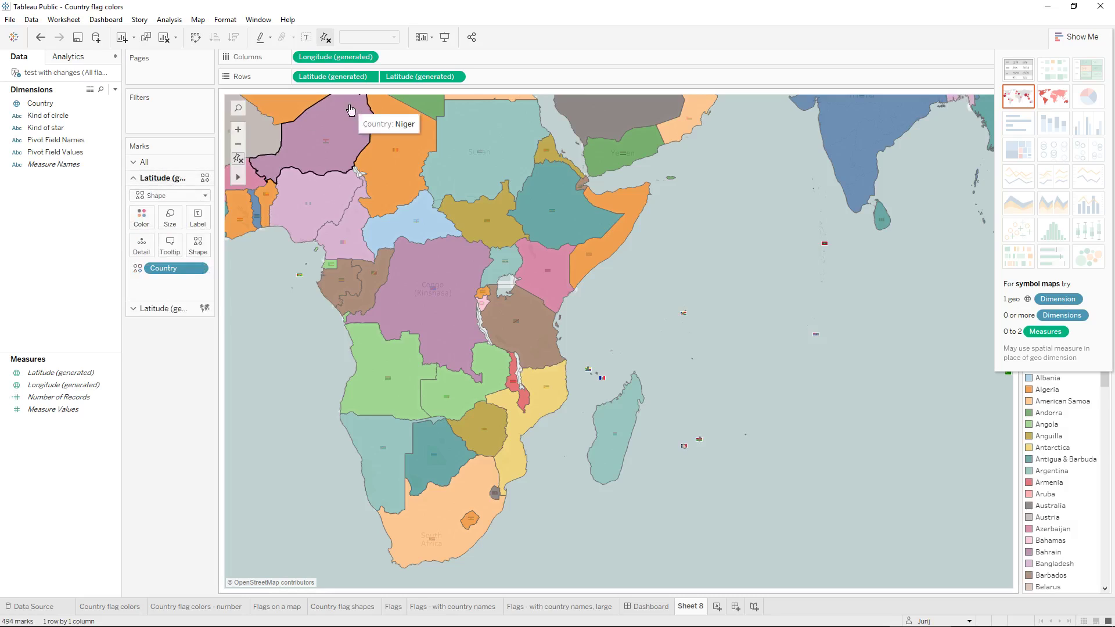
{"action": "left_click_drag", "start_coordinate": [400, 78], "coordinate": [302, 76]}
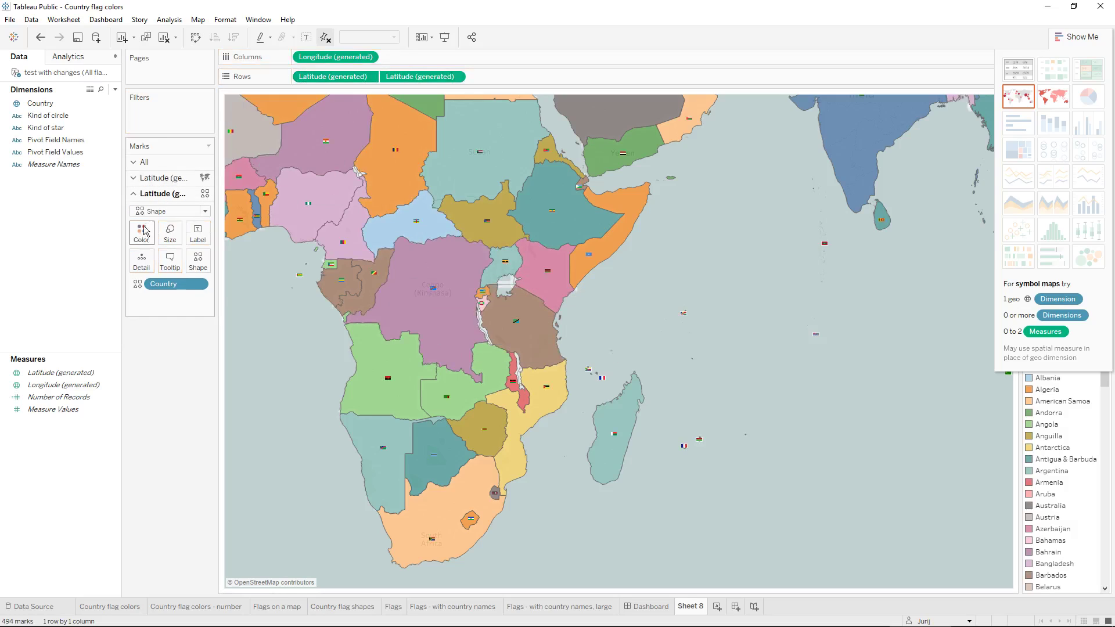
{"action": "left_click", "coordinate": [170, 232]}
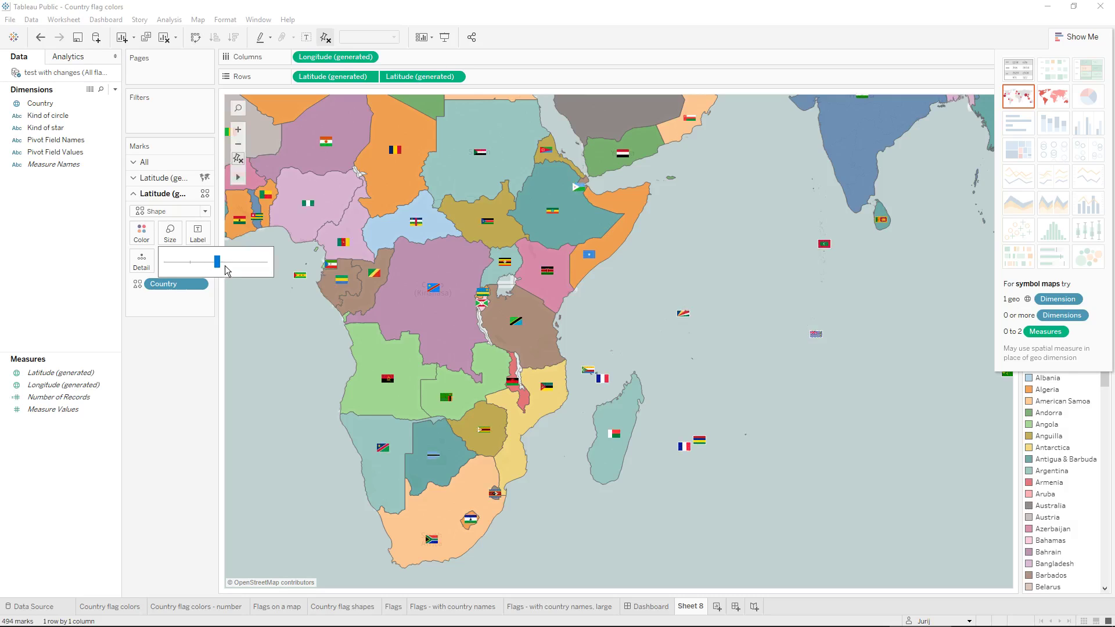
{"action": "left_click", "coordinate": [632, 299]}
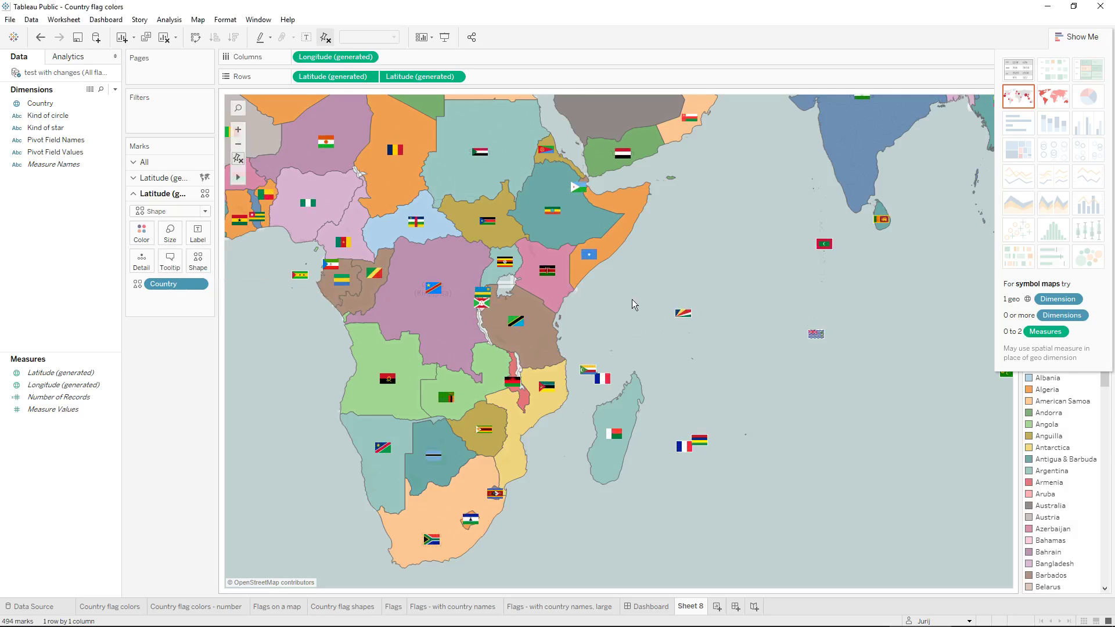
Review the whole flag map and hide the chart type suggestions that cover the legends
{"action": "scroll", "coordinate": [632, 299], "scroll_direction": "down", "scroll_amount": 1}
{"action": "scroll", "coordinate": [628, 299], "scroll_direction": "down", "scroll_amount": 2}
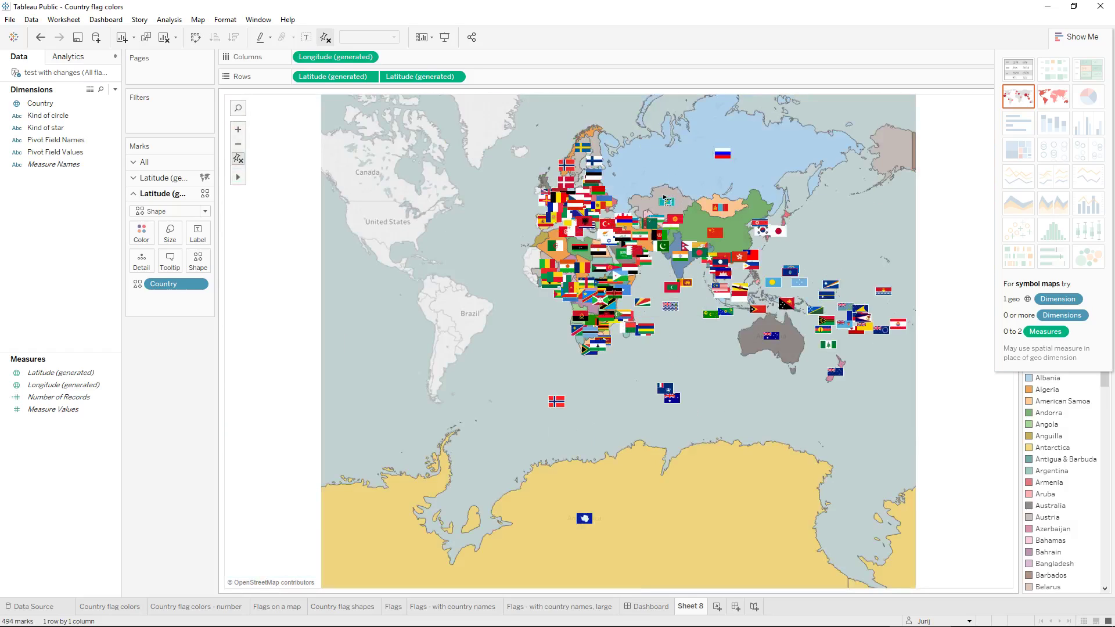
{"action": "left_click_drag", "start_coordinate": [549, 119], "coordinate": [550, 129]}
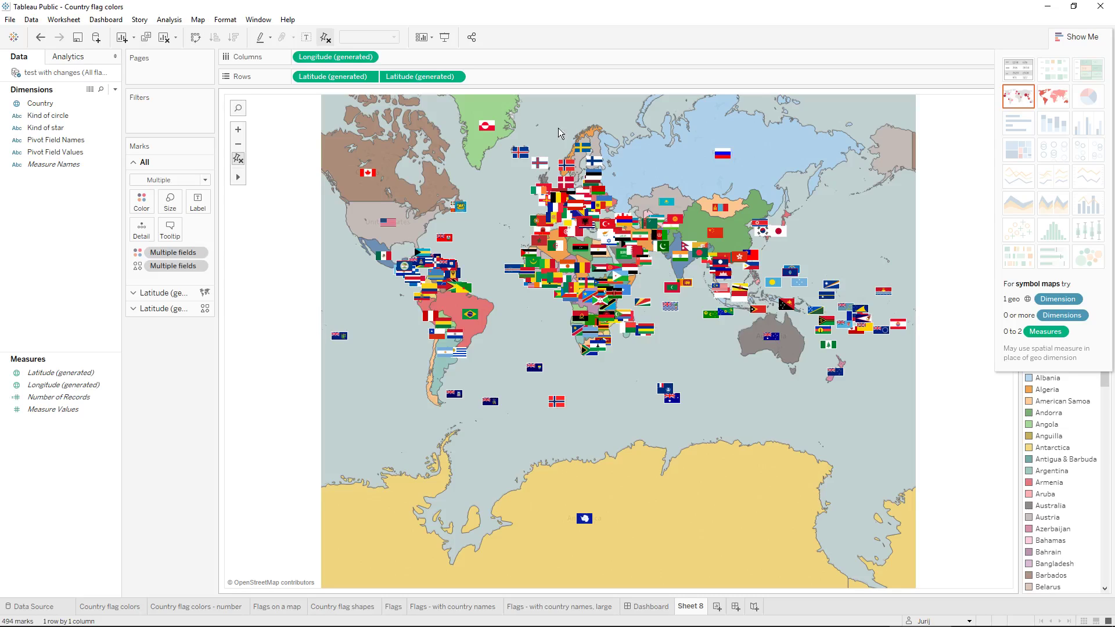
{"action": "left_click", "coordinate": [1053, 37]}
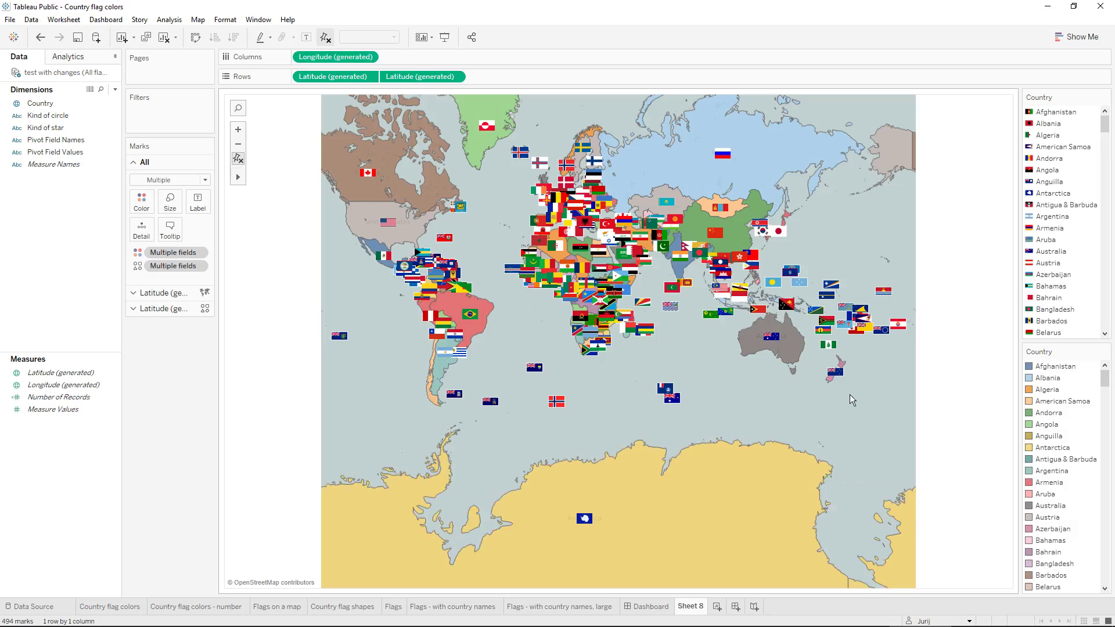
{"action": "mouse_move", "coordinate": [858, 624]}
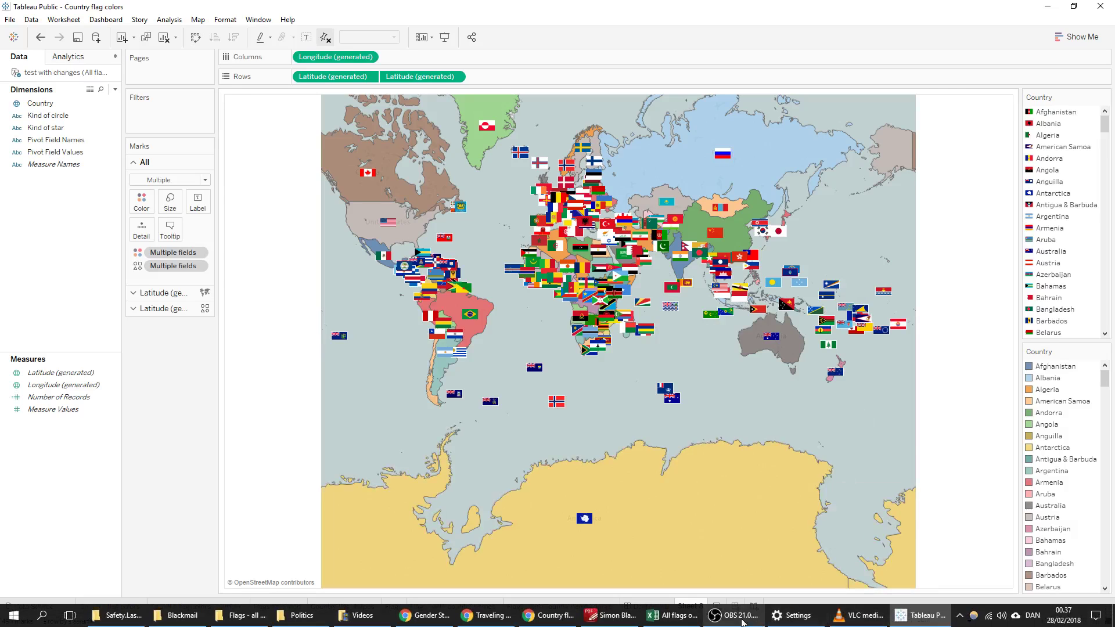